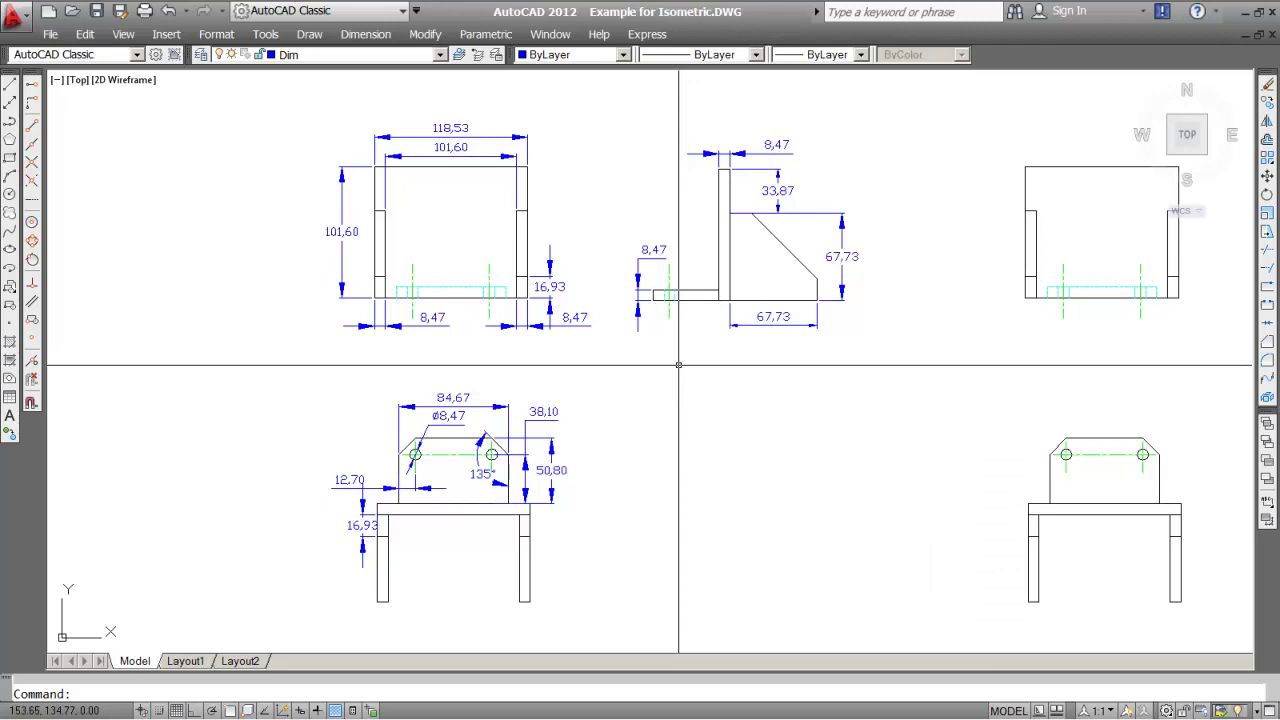
Step: Erase the stray horizontal centre line from the orthographic views
middle_click_drag(884, 359, 627, 338)
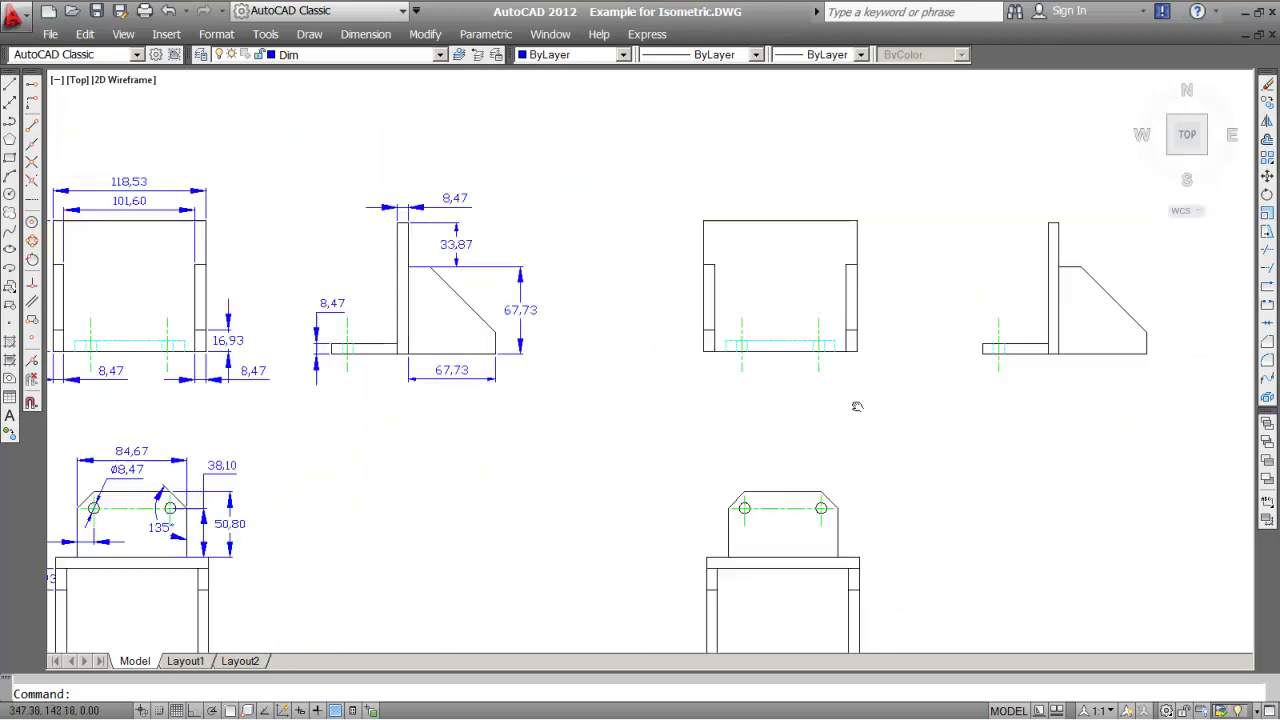
mouse_move(880, 330)
middle_mouse_down()
mouse_move(814, 326)
mouse_move(1040, 329)
middle_mouse_up()
mouse_move(691, 384)
middle_mouse_down()
mouse_move(927, 383)
mouse_move(766, 377)
middle_mouse_up()
middle_click_drag(1043, 334, 883, 309)
middle_click_drag(600, 346, 885, 366)
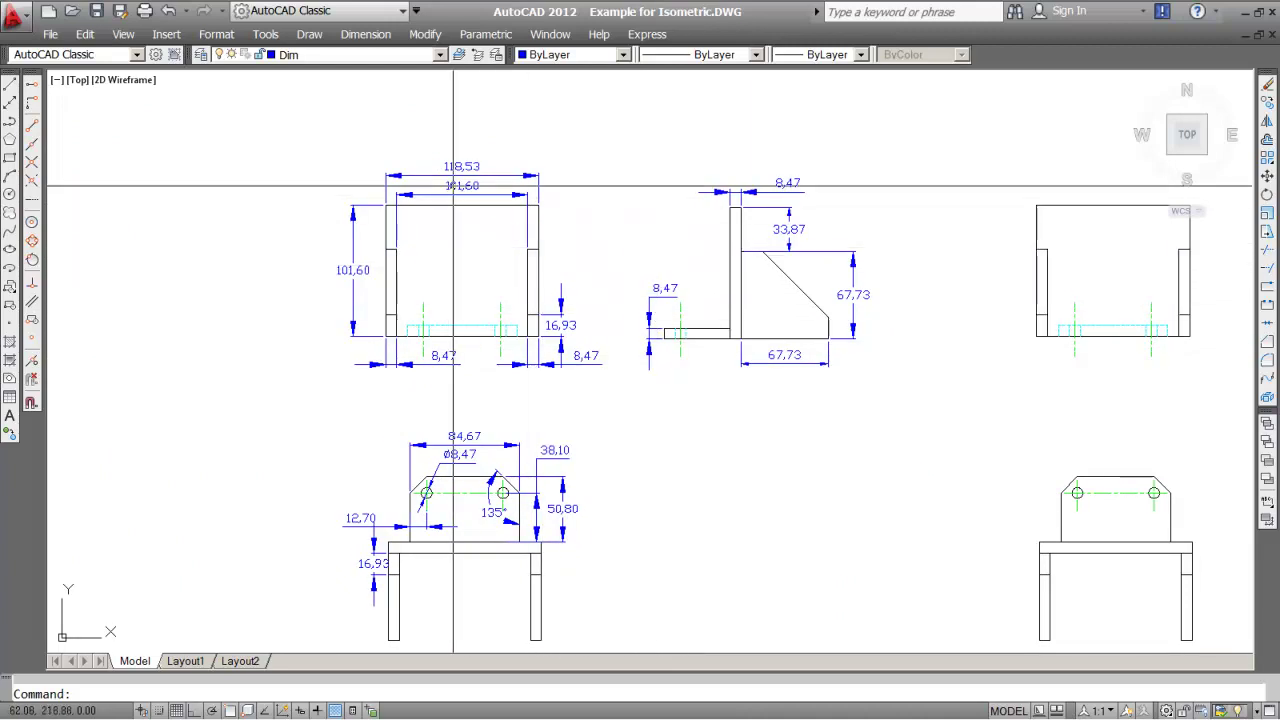
mouse_move(610, 419)
middle_mouse_down()
mouse_move(577, 321)
mouse_move(567, 345)
middle_mouse_up()
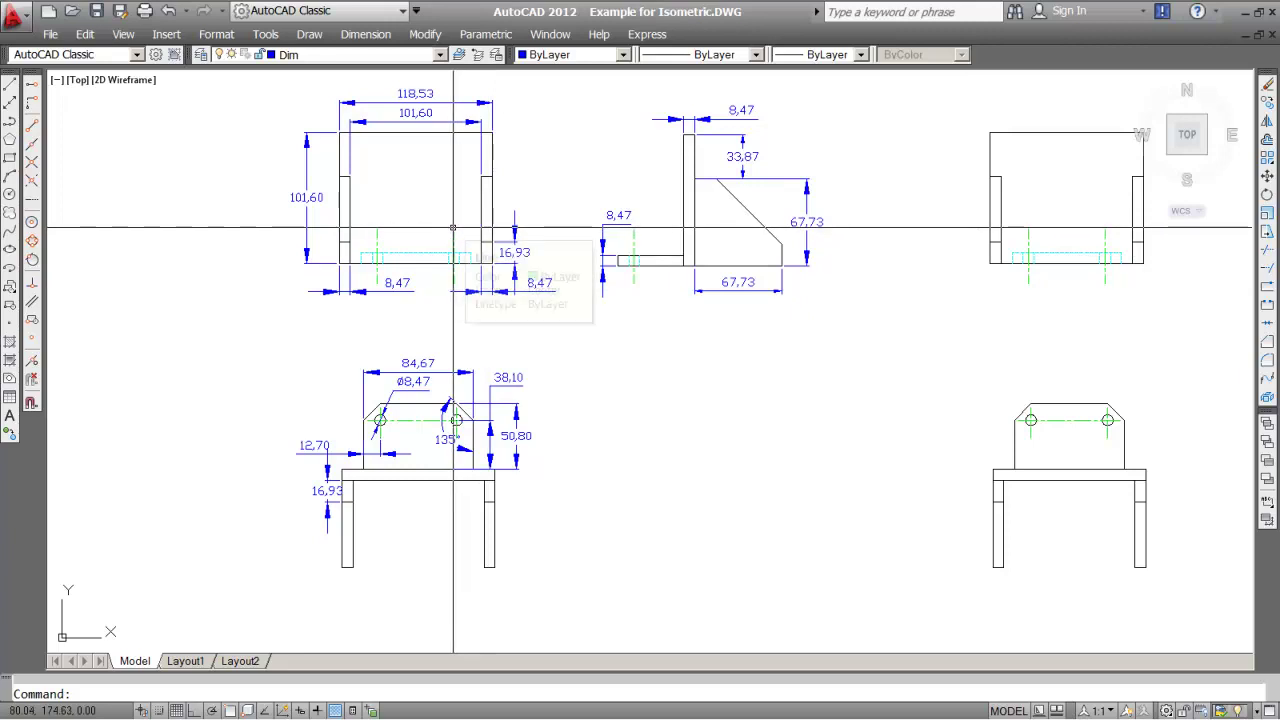
left_click(453, 229)
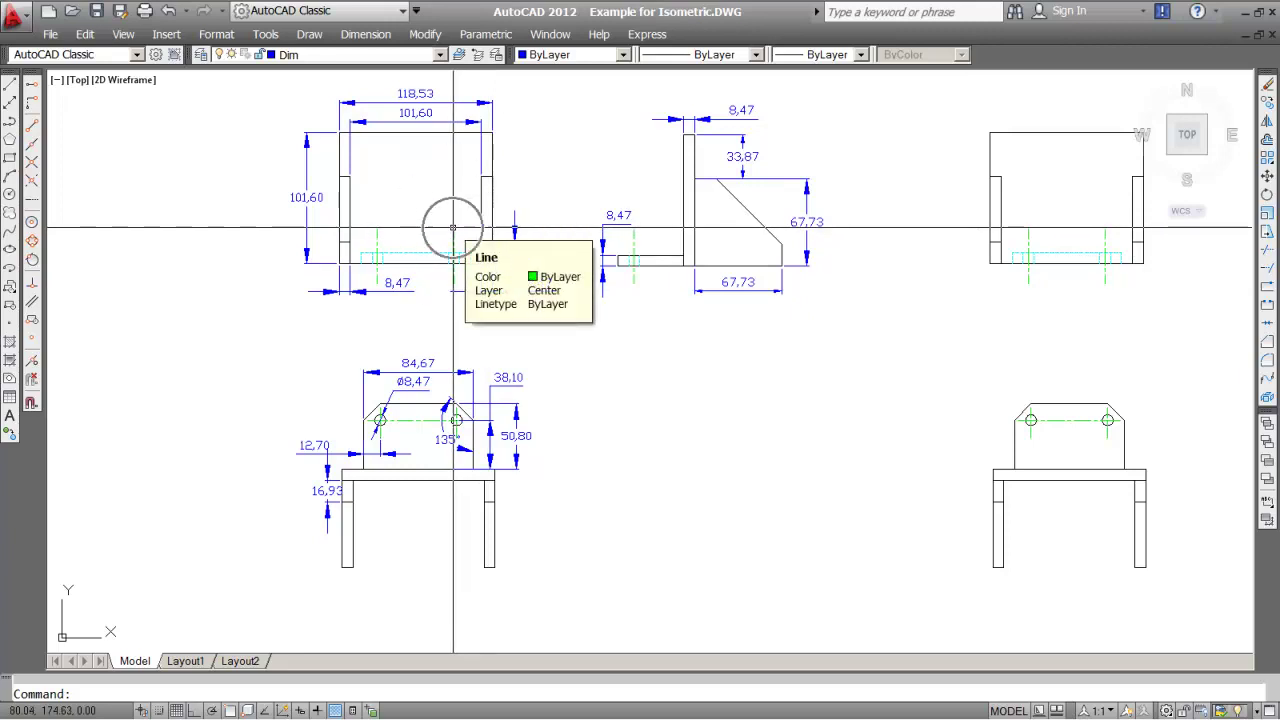
key("Delete")
left_click(487, 465)
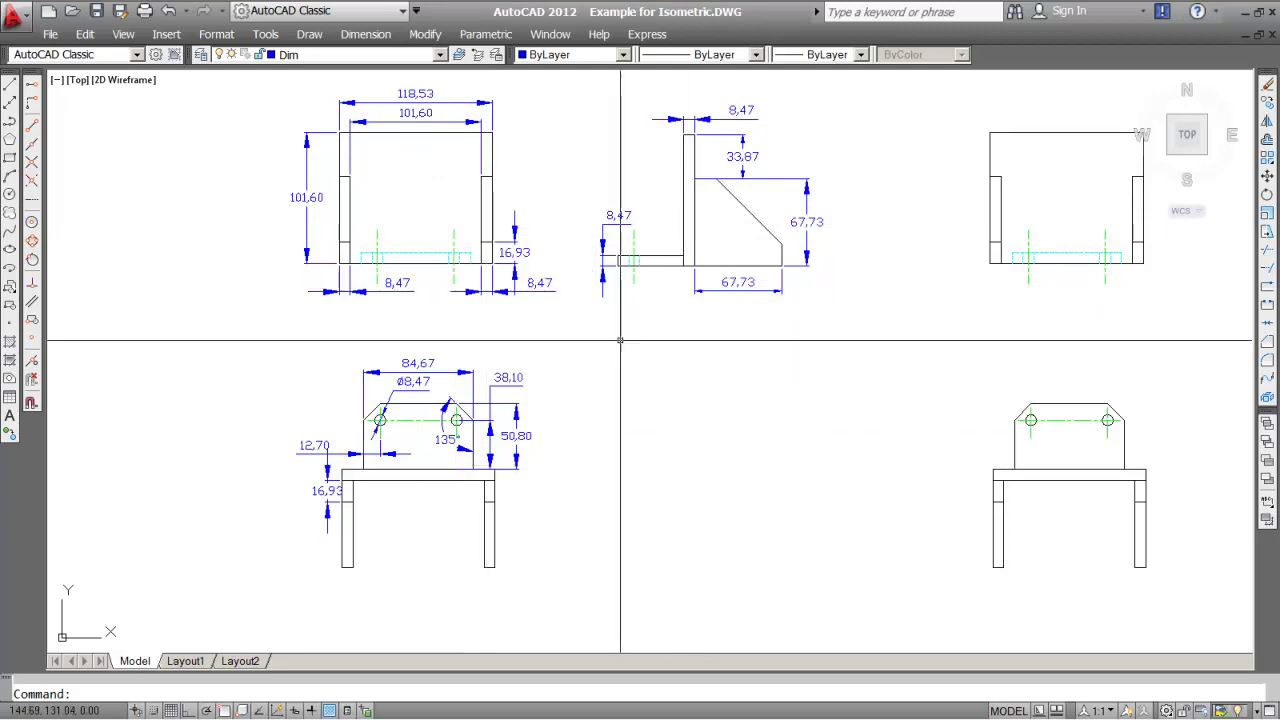
Step: Keep Dim as the current layer in the Layer list
middle_click_drag(603, 361, 535, 405)
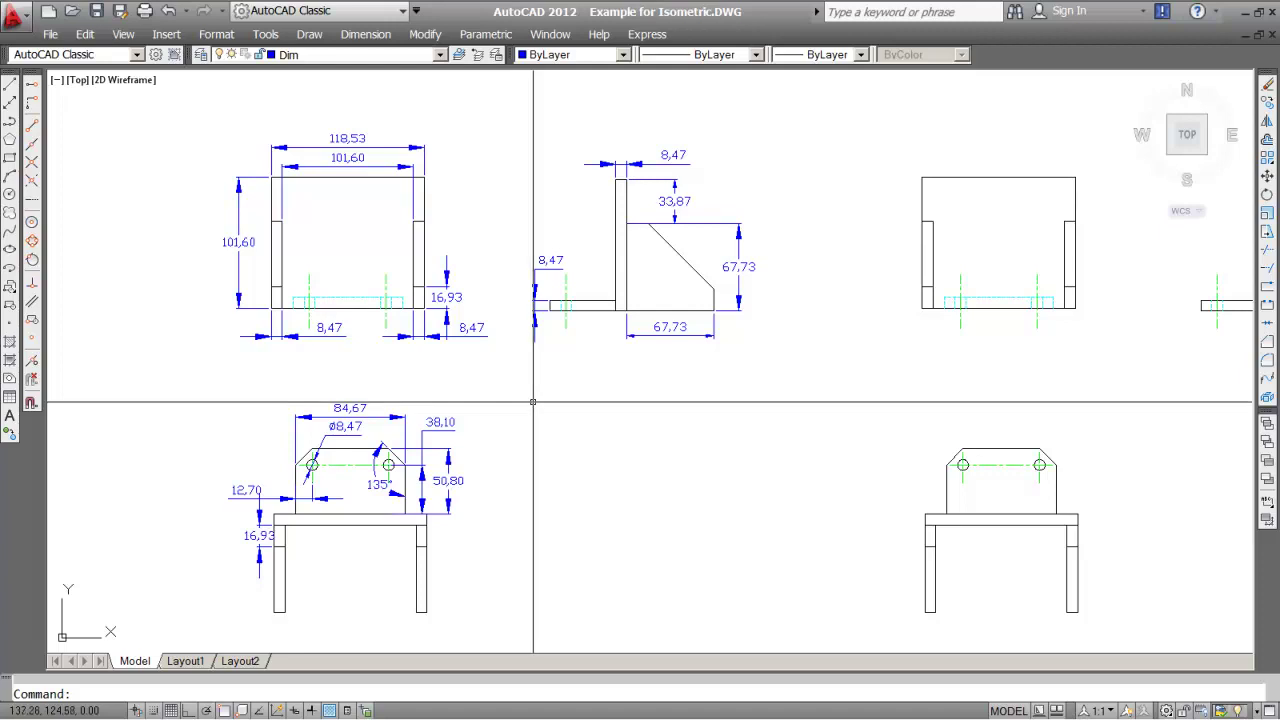
mouse_move(830, 372)
middle_mouse_down()
mouse_move(609, 367)
mouse_move(711, 349)
middle_mouse_up()
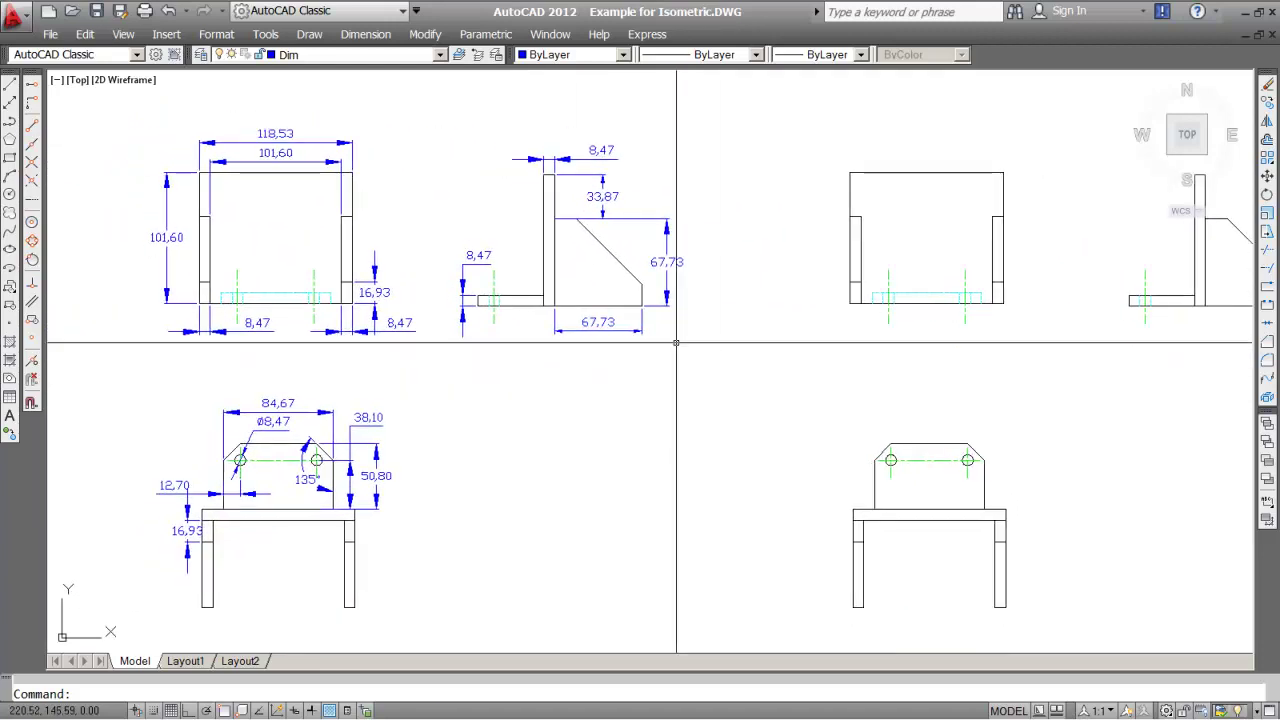
left_click(360, 56)
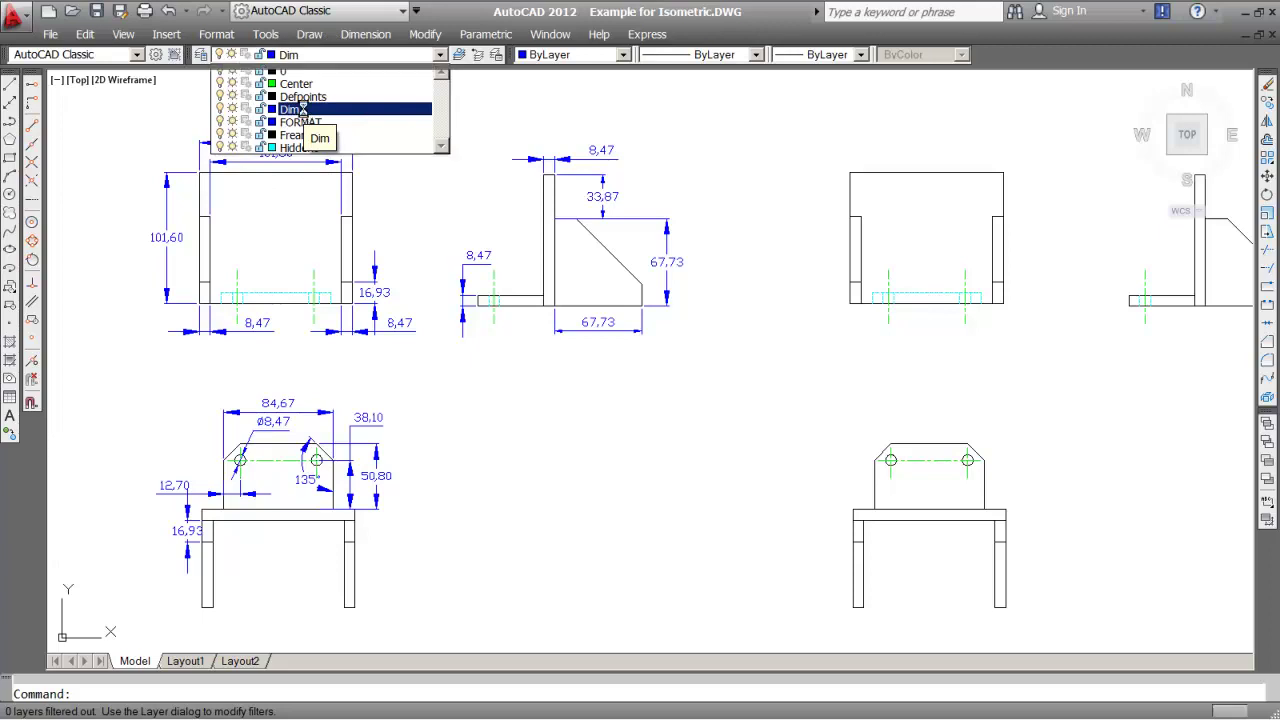
left_click(305, 110)
middle_click_drag(548, 345, 715, 358)
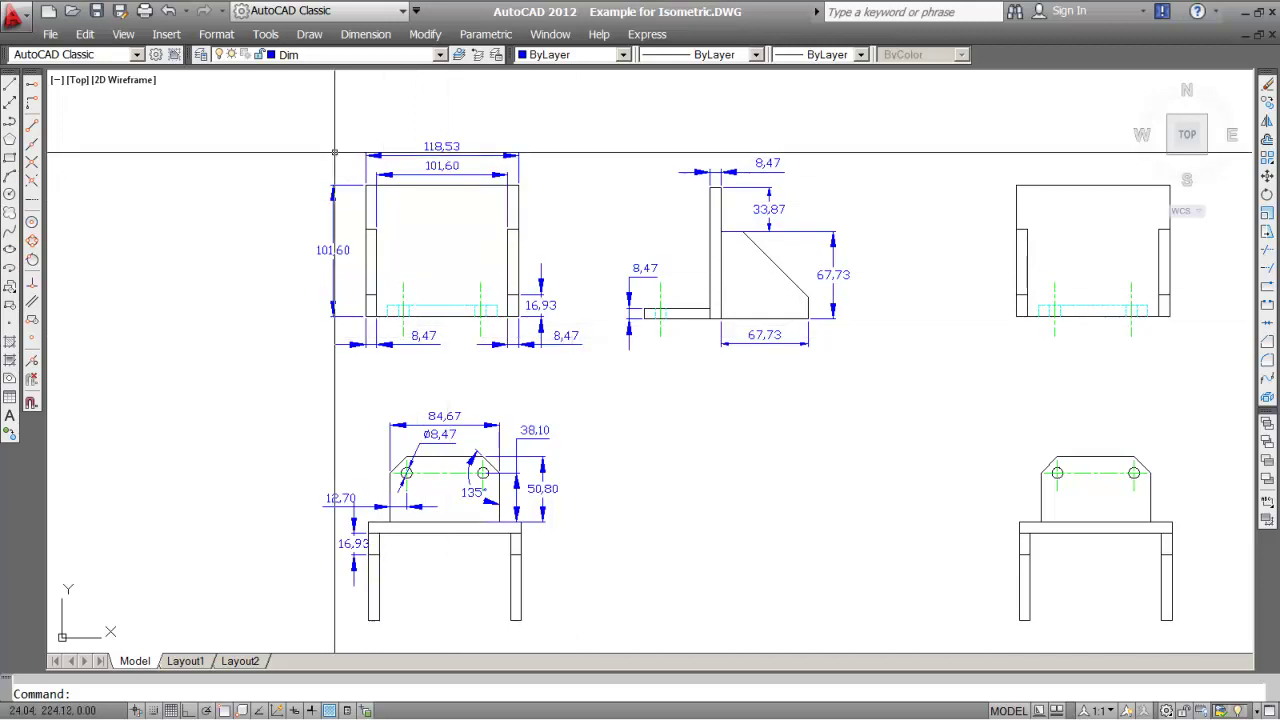
left_click(208, 37)
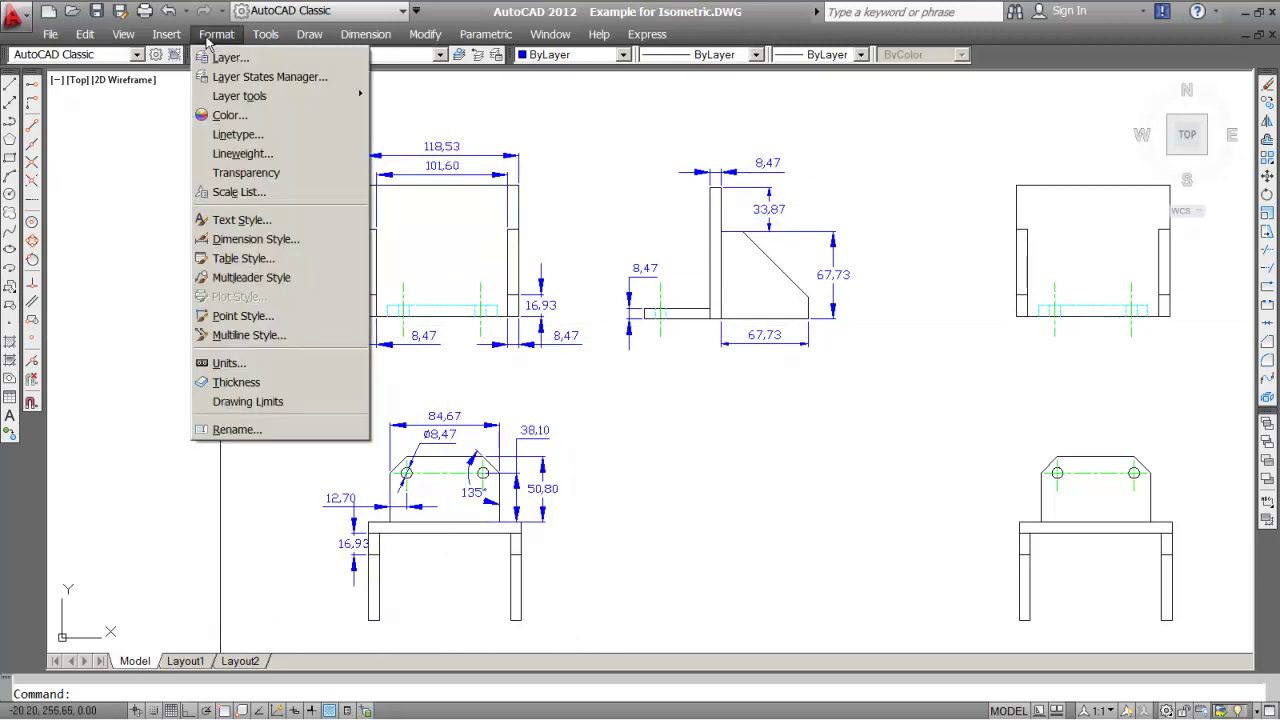
Step: In the Dimension Style Manager, compare the My Dim and My Dim-rev2 previews
left_click(277, 249)
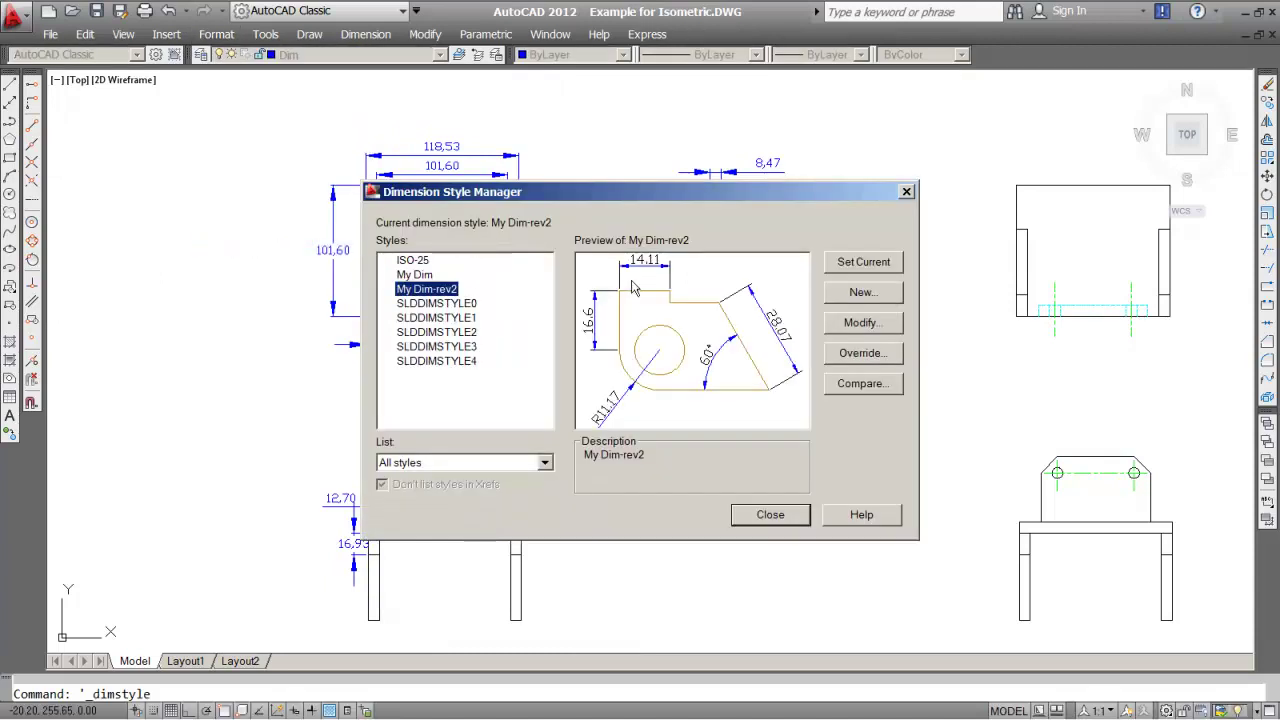
left_click_drag(677, 198, 727, 182)
left_click(477, 258)
left_click(481, 272)
left_click(477, 258)
left_click(481, 272)
left_click(477, 258)
left_click(481, 272)
key("Up")
key("Down")
key("Up")
key("Down")
key("Up")
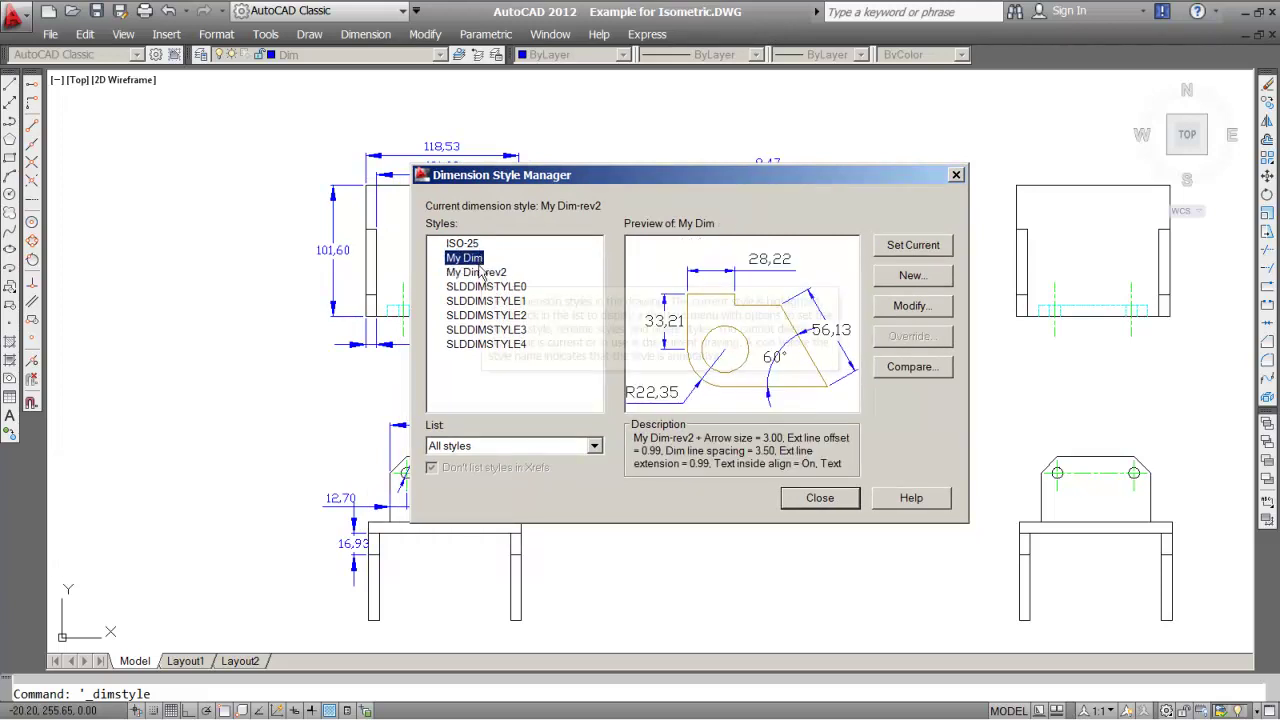
left_click(484, 274)
key("Up")
key("Down")
key("Up")
key("Down")
key("Up")
Step: Select ISO-25 and start a new style from it
left_click(478, 245)
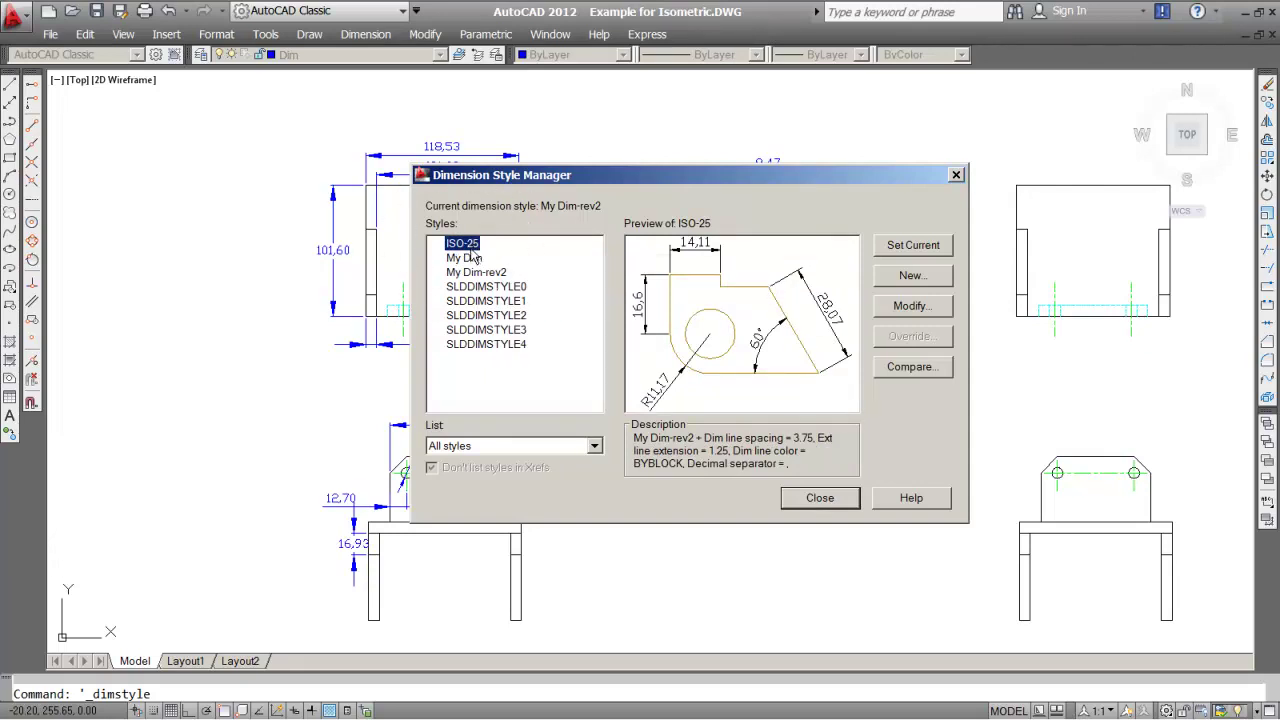
left_click_drag(730, 178, 733, 154)
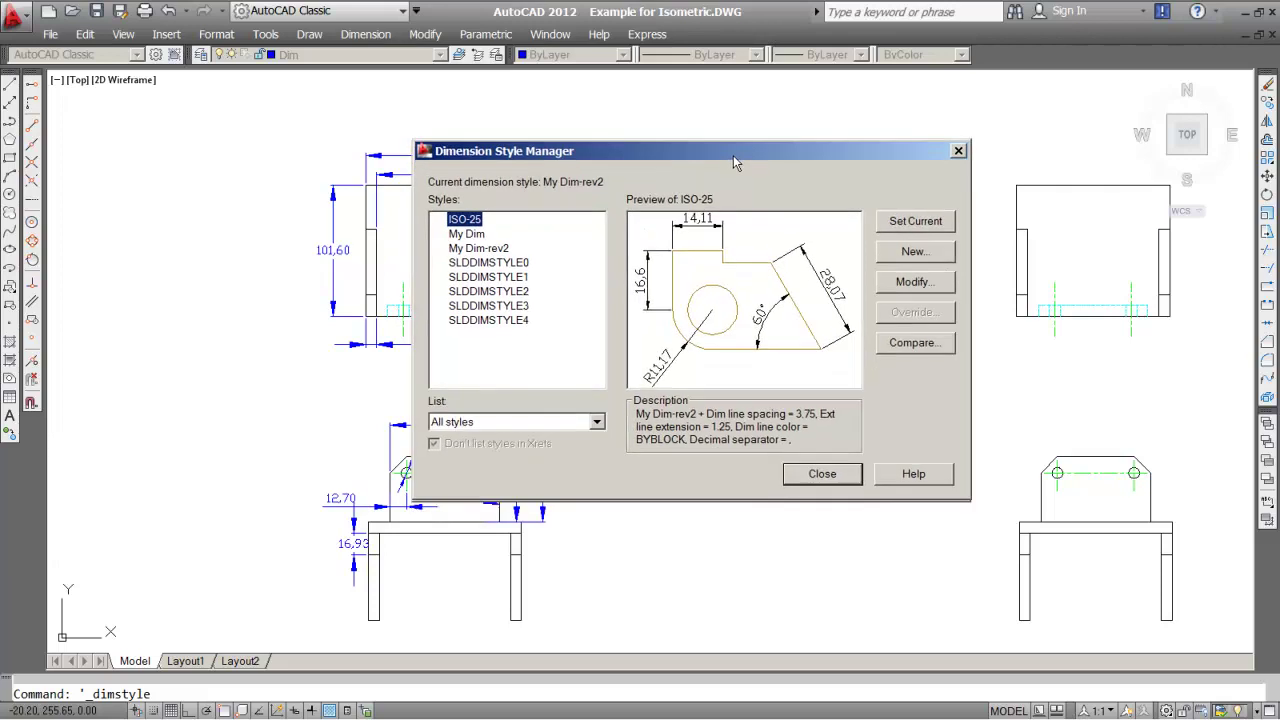
left_click(469, 219)
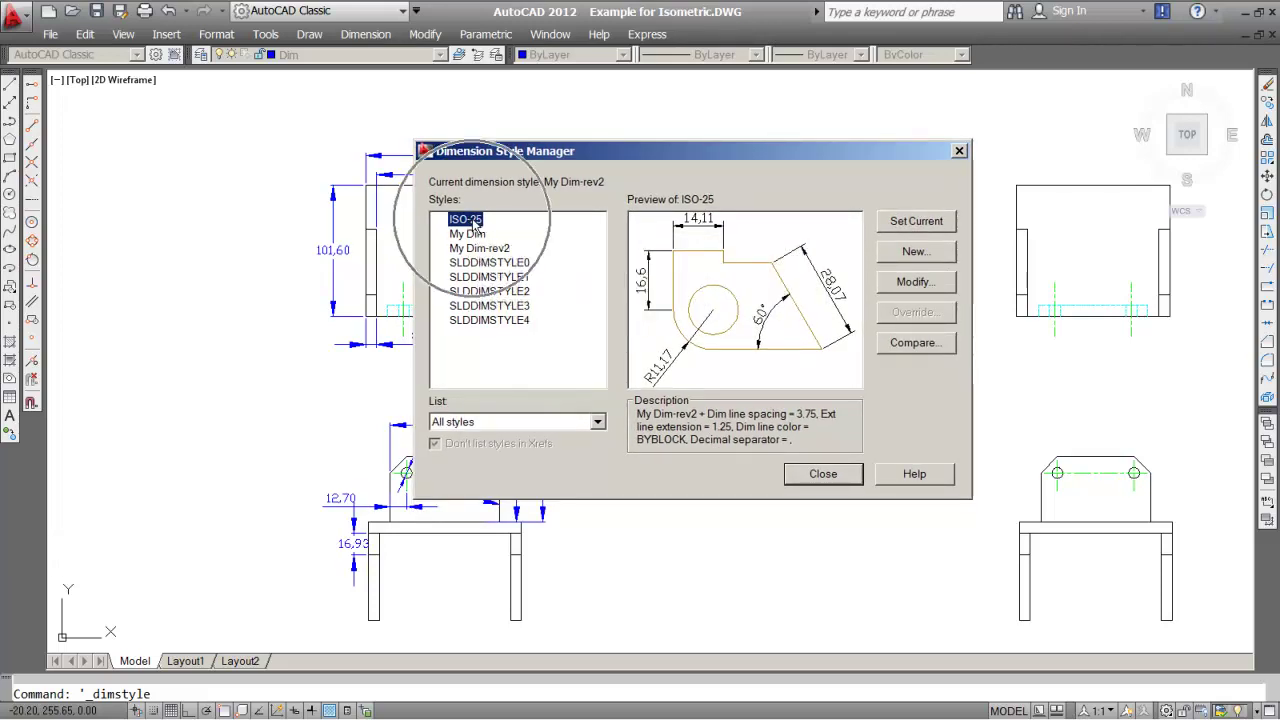
left_click(914, 252)
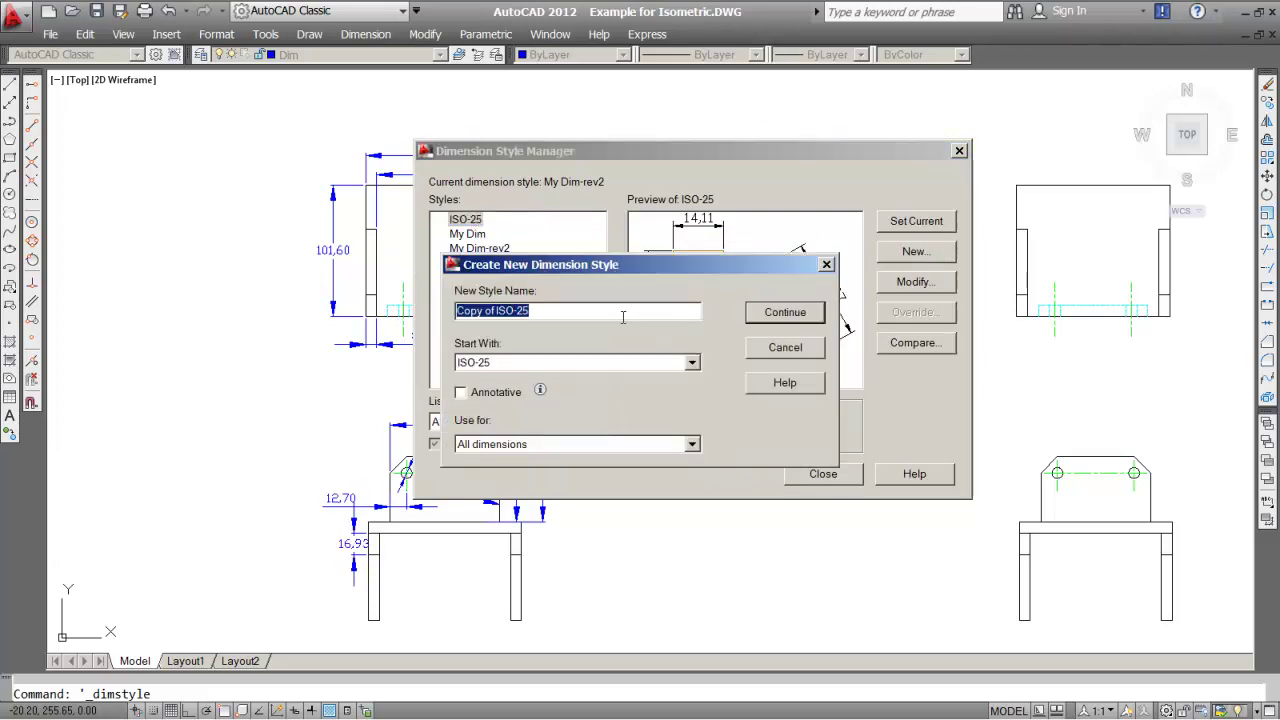
Step: Name the new style My Dim-rev3, starting with ISO-25, and continue to its settings
left_click_drag(535, 271, 677, 303)
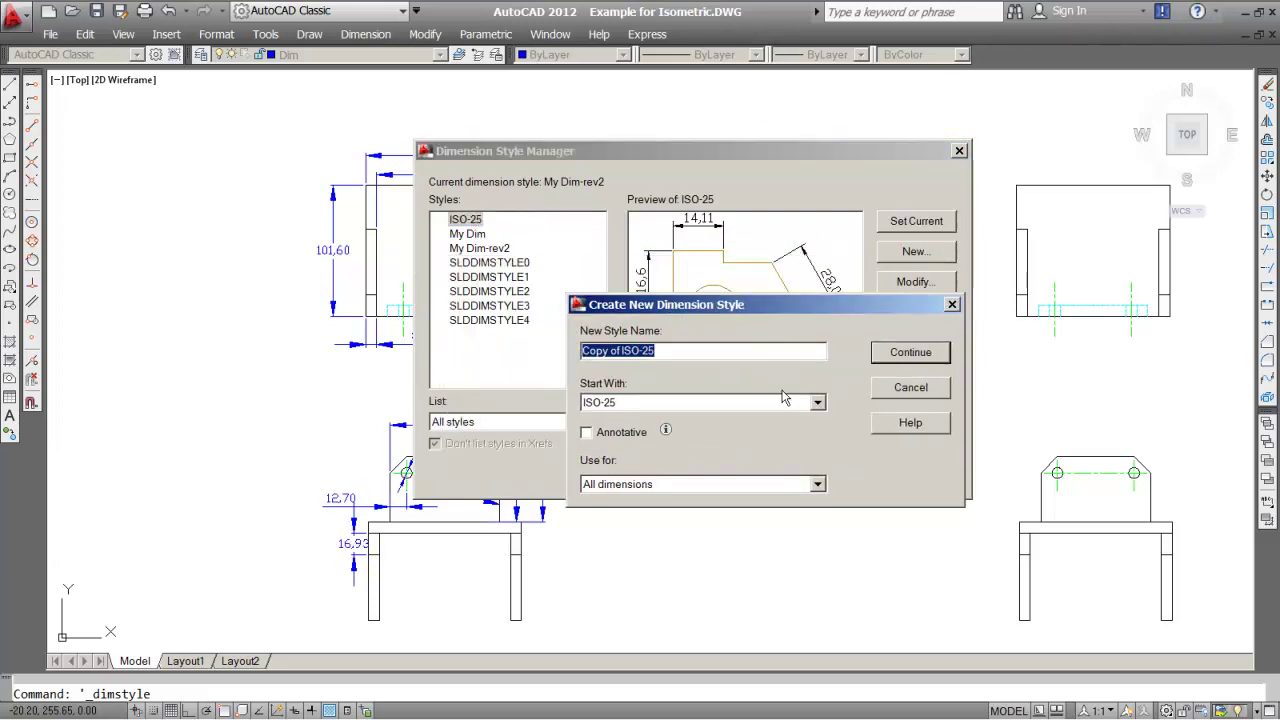
type("My Dim-rev3")
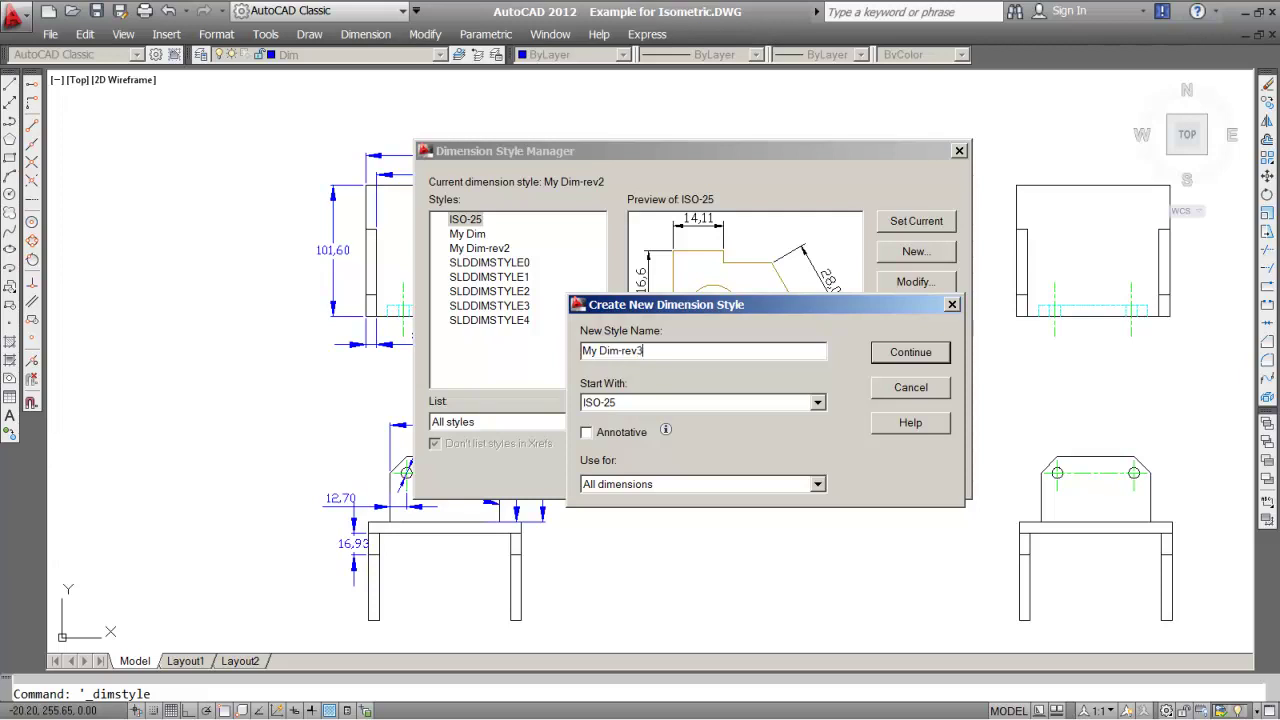
left_click(634, 405)
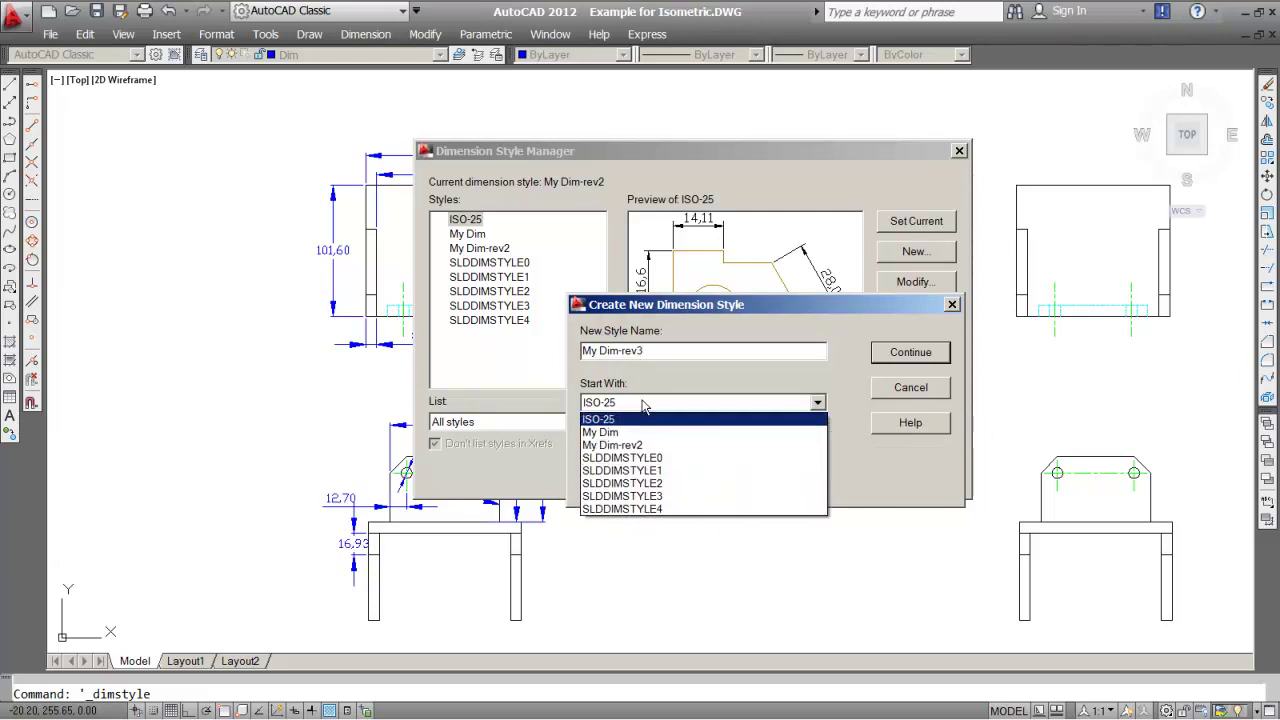
left_click(627, 418)
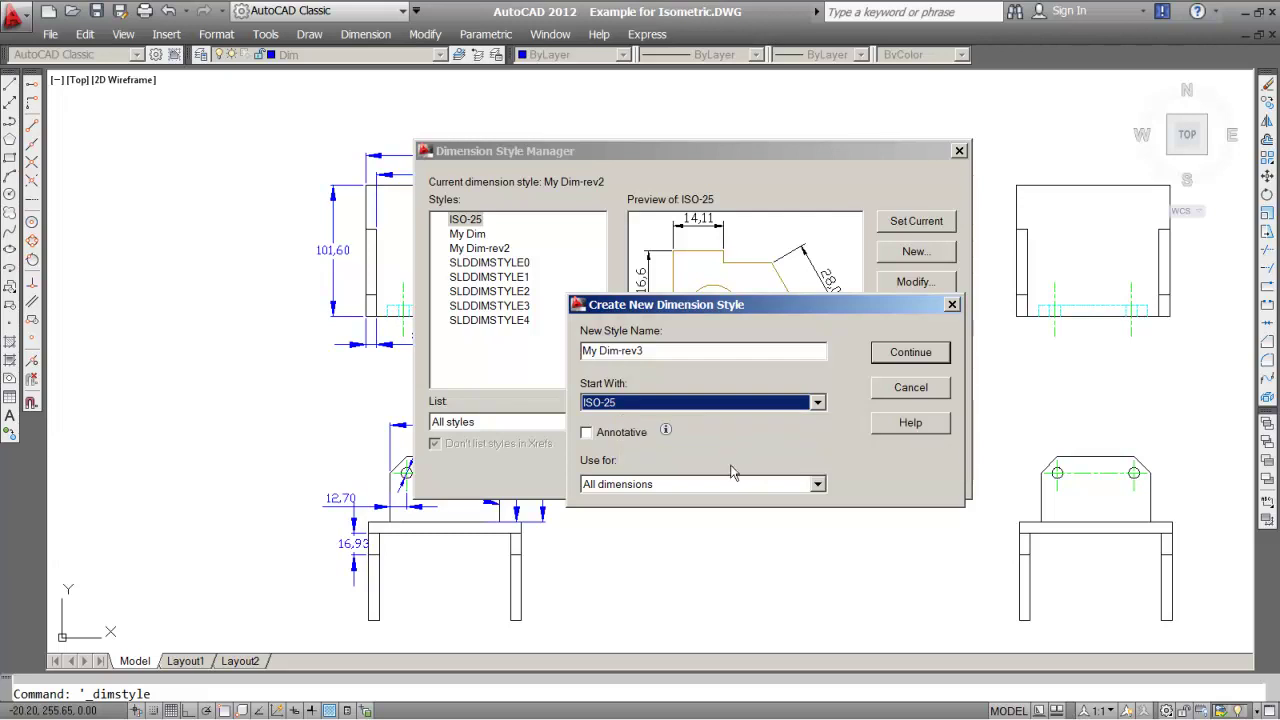
mouse_move(700, 484)
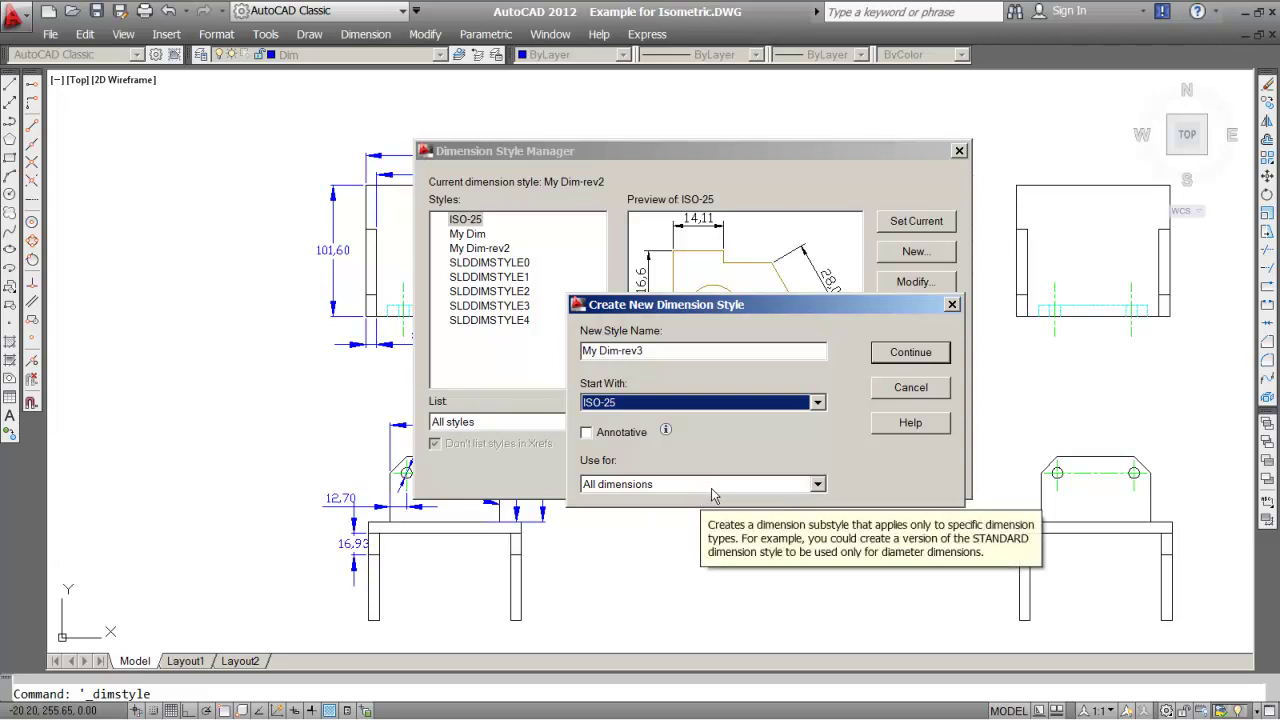
left_click(905, 355)
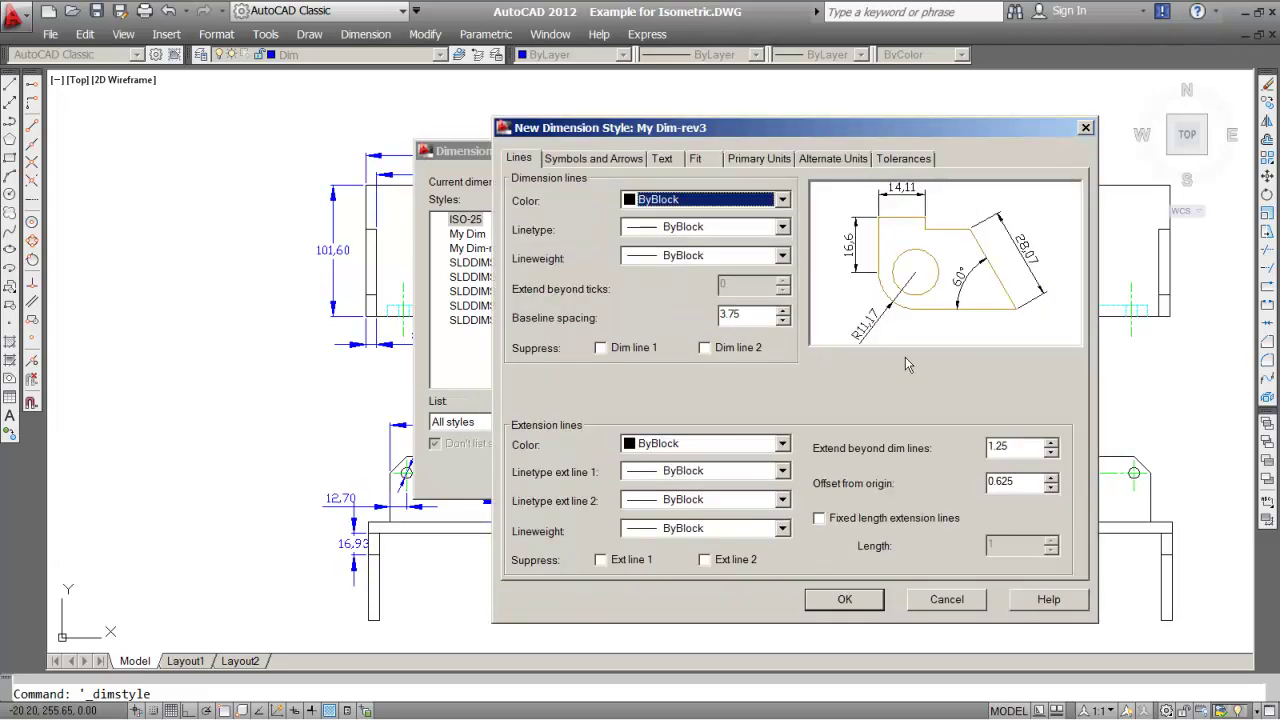
Step: Set dimension line colour to ByLayer, leaving extension beyond dimension lines at 1.25 after trying 5
left_click_drag(807, 139, 720, 117)
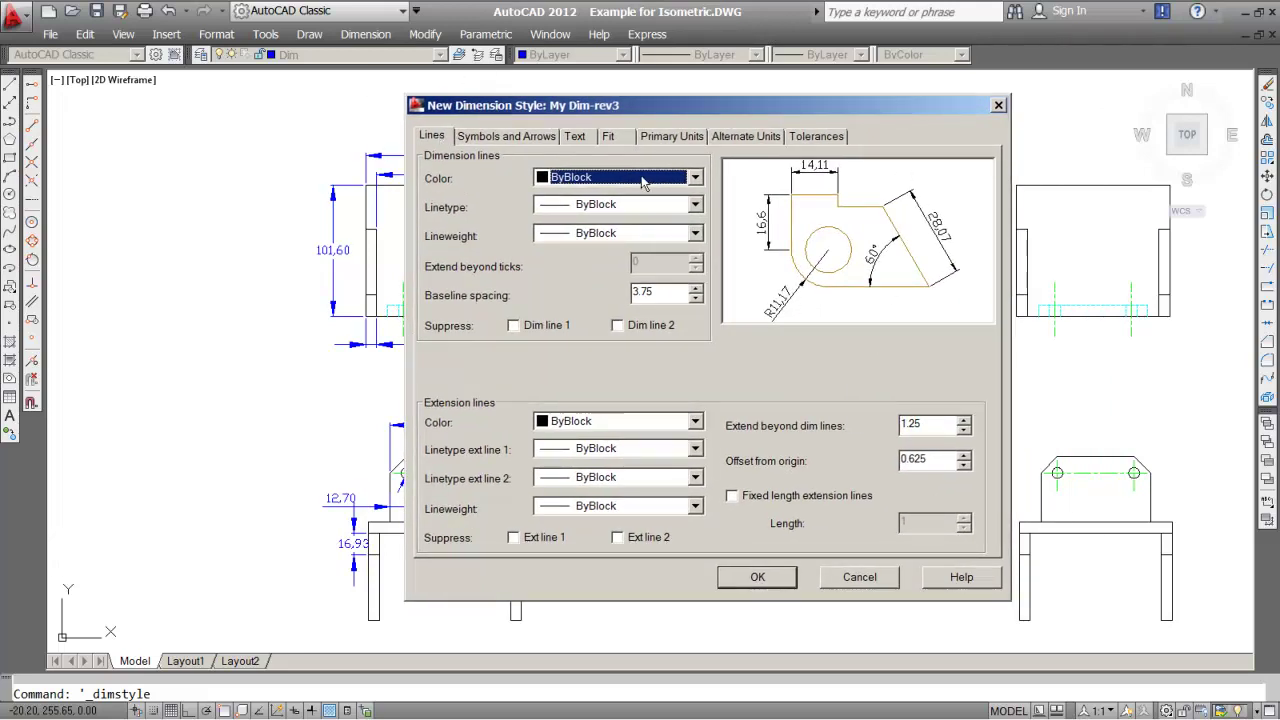
left_click(645, 178)
left_click(628, 196)
double_click(906, 428)
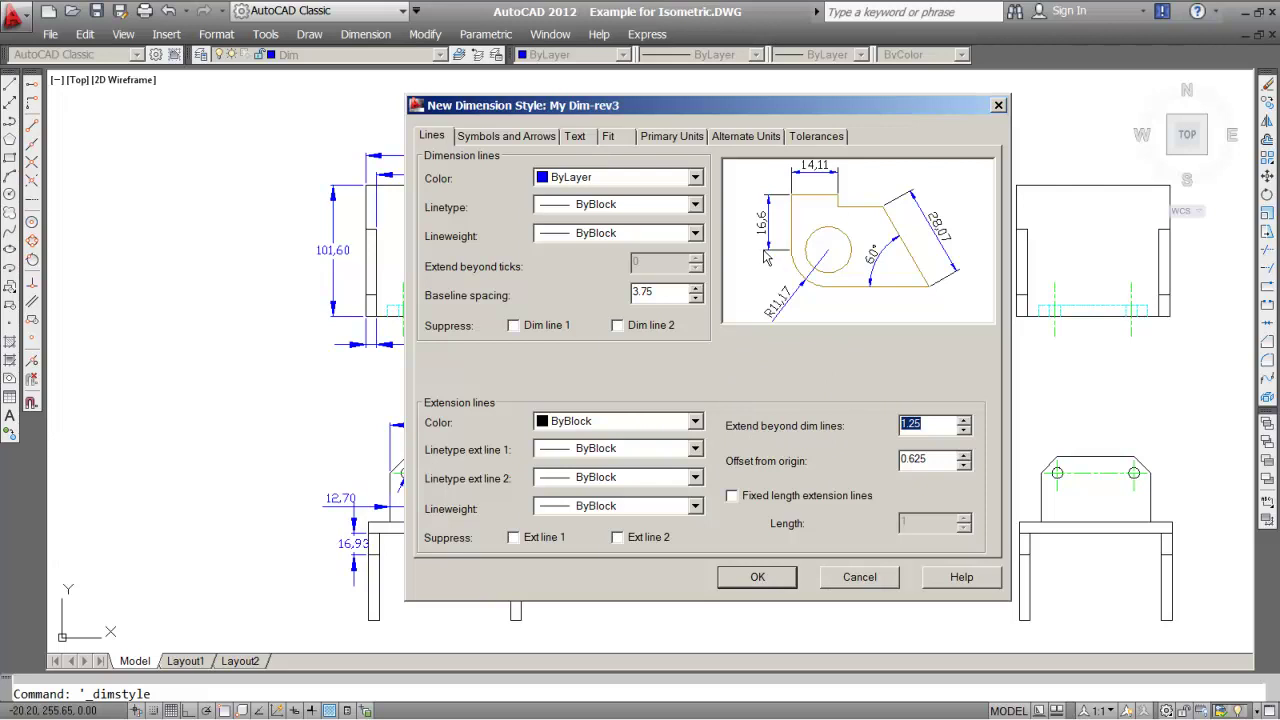
type("5")
left_click(935, 462)
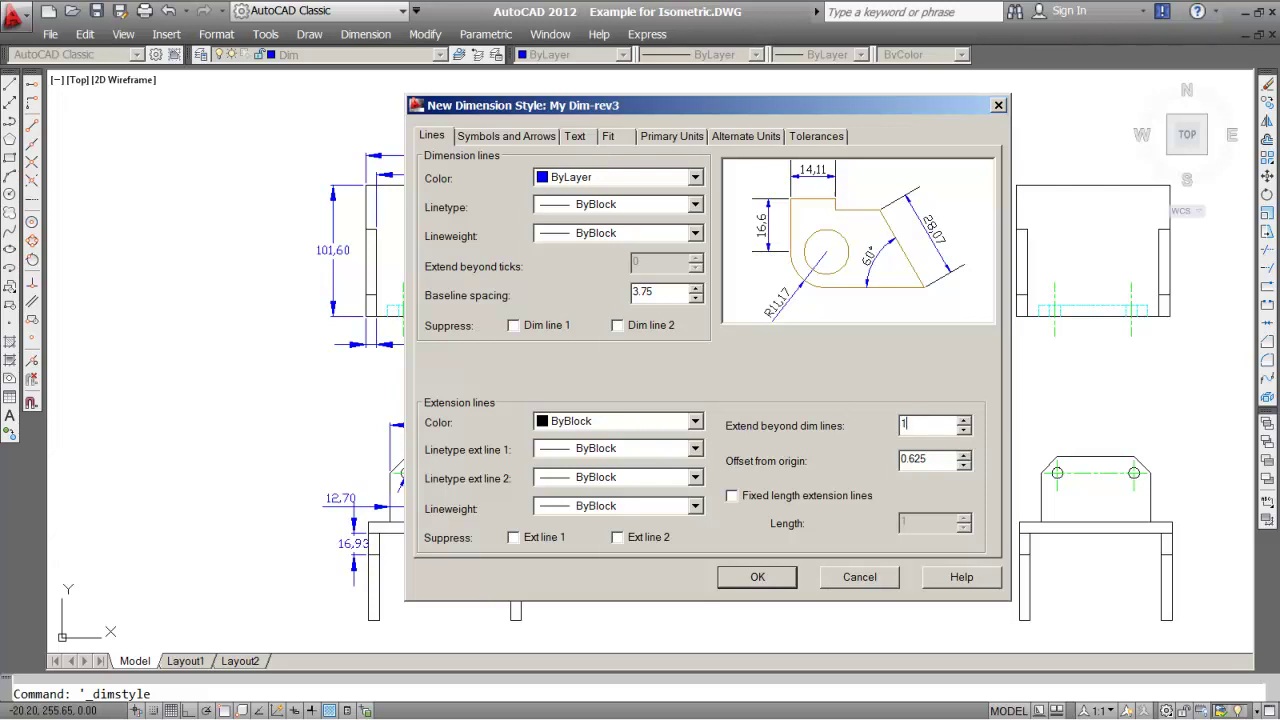
left_click(945, 466)
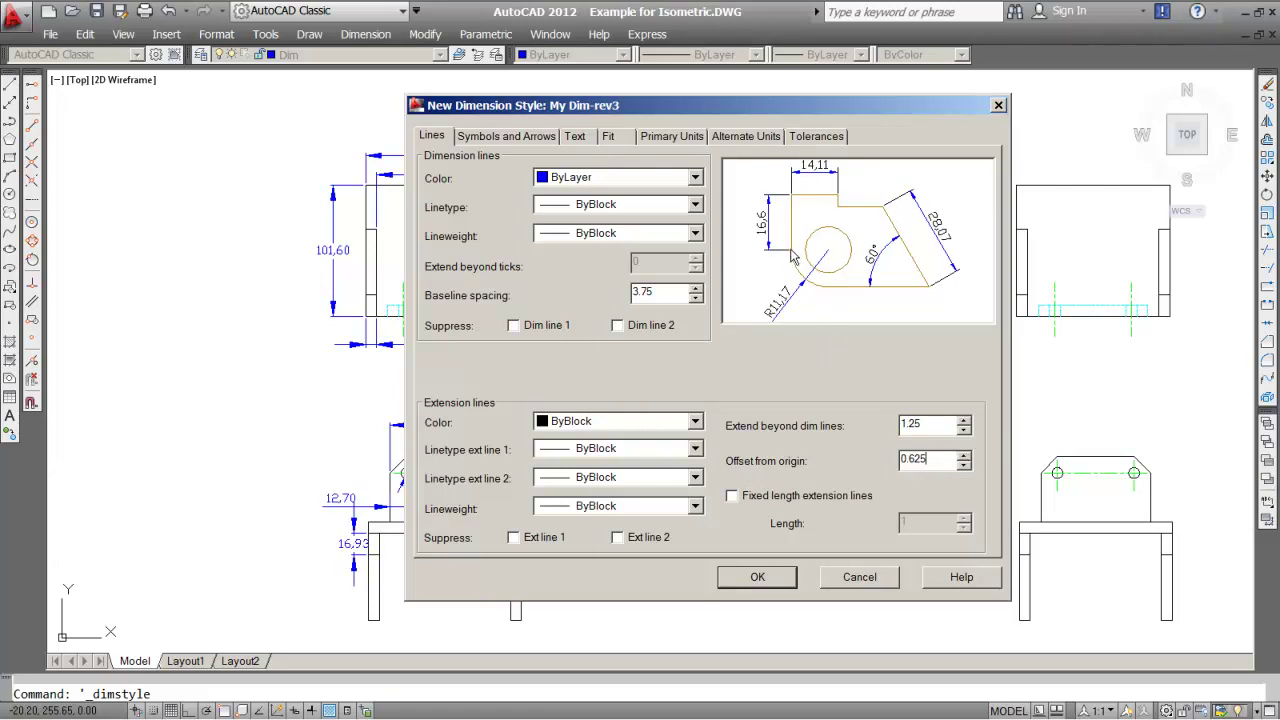
left_click_drag(936, 462, 884, 450)
Step: Set first and second arrowheads to Closed filled with a 2.5 arrow size
left_click(474, 148)
left_click(538, 145)
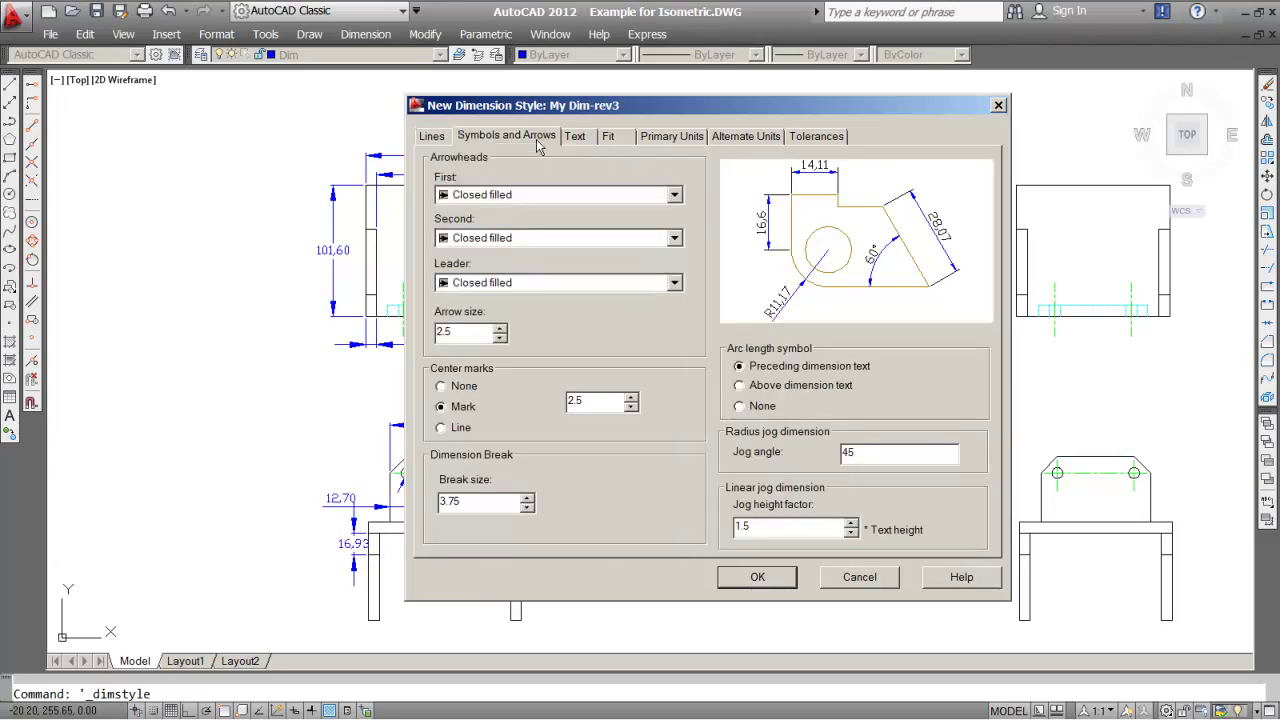
left_click(536, 196)
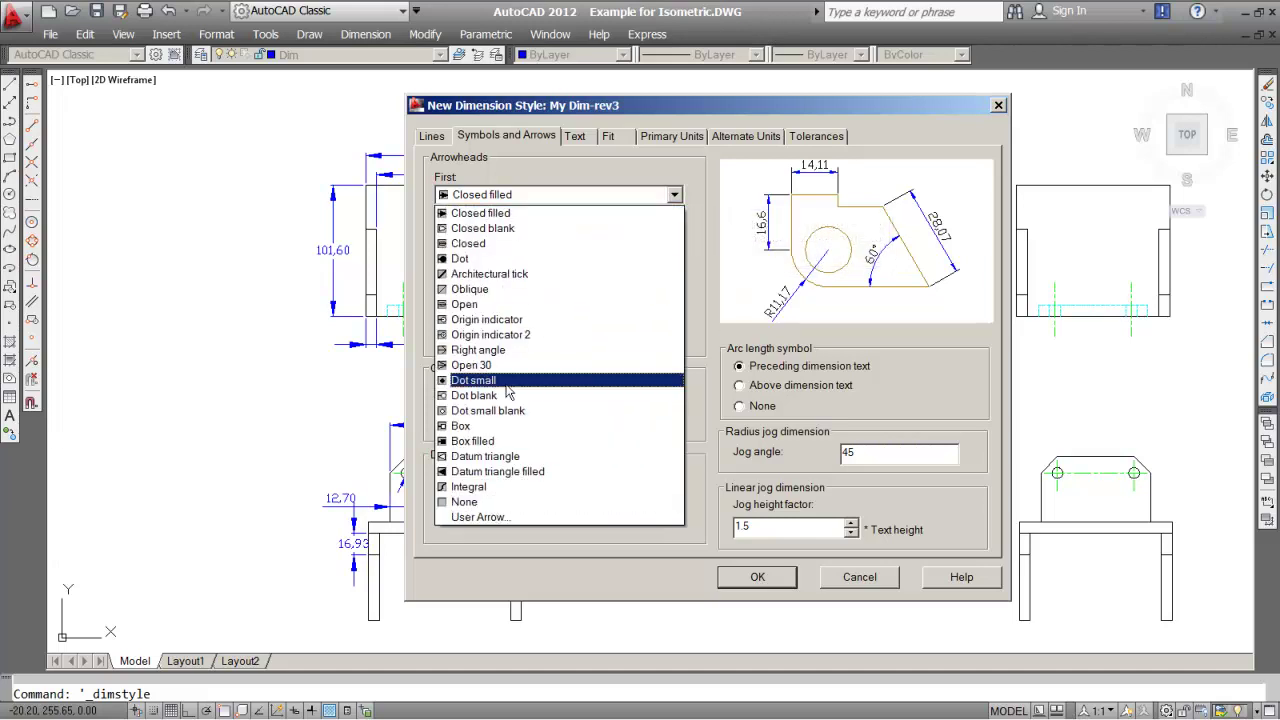
left_click(512, 214)
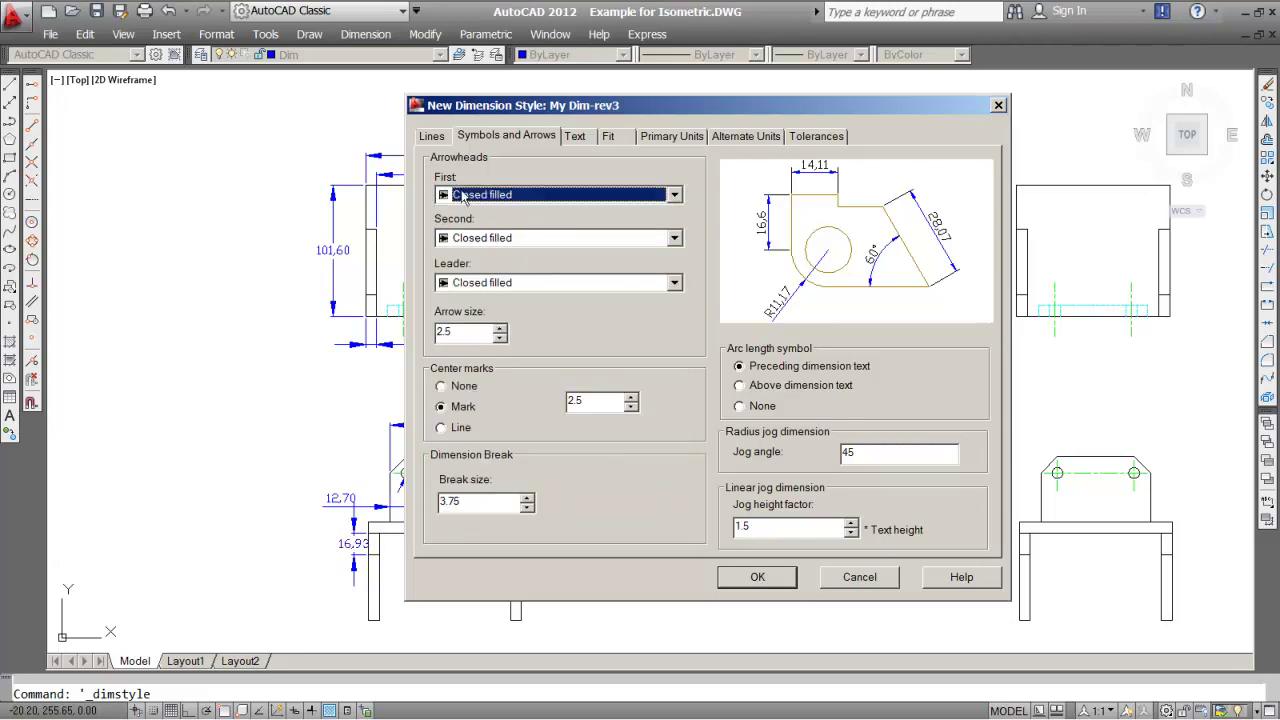
left_click(500, 238)
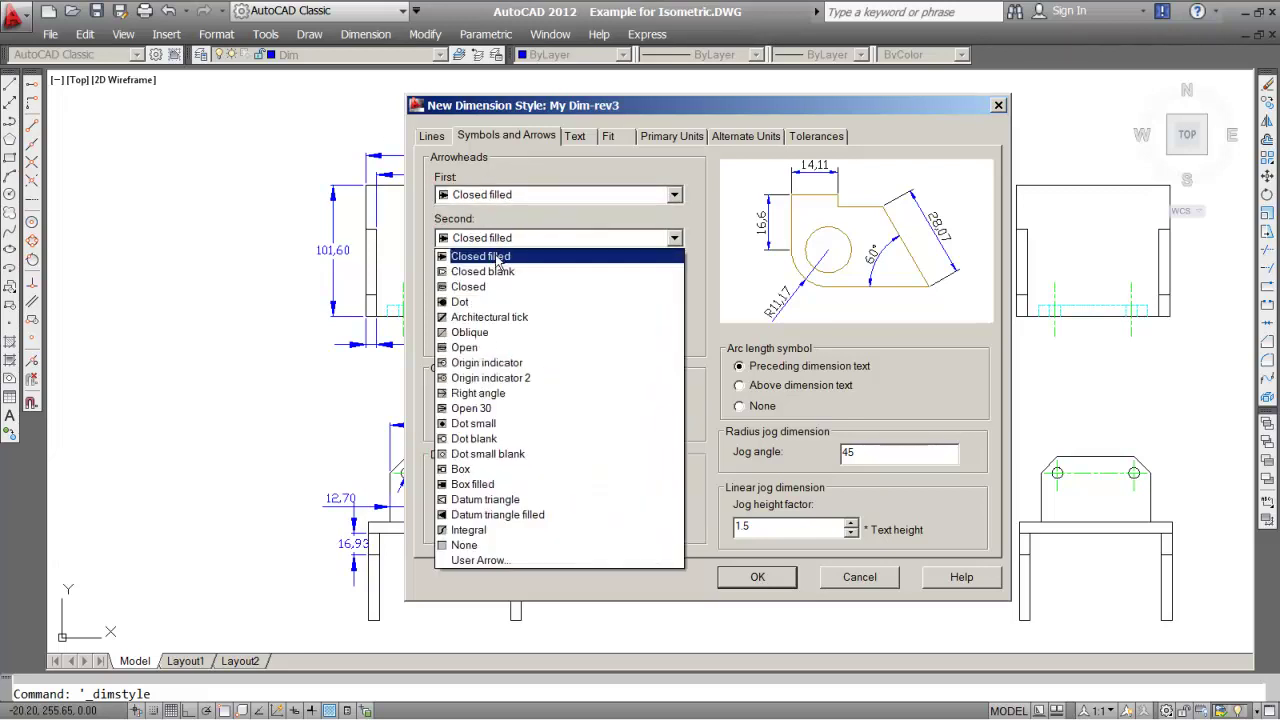
left_click(497, 257)
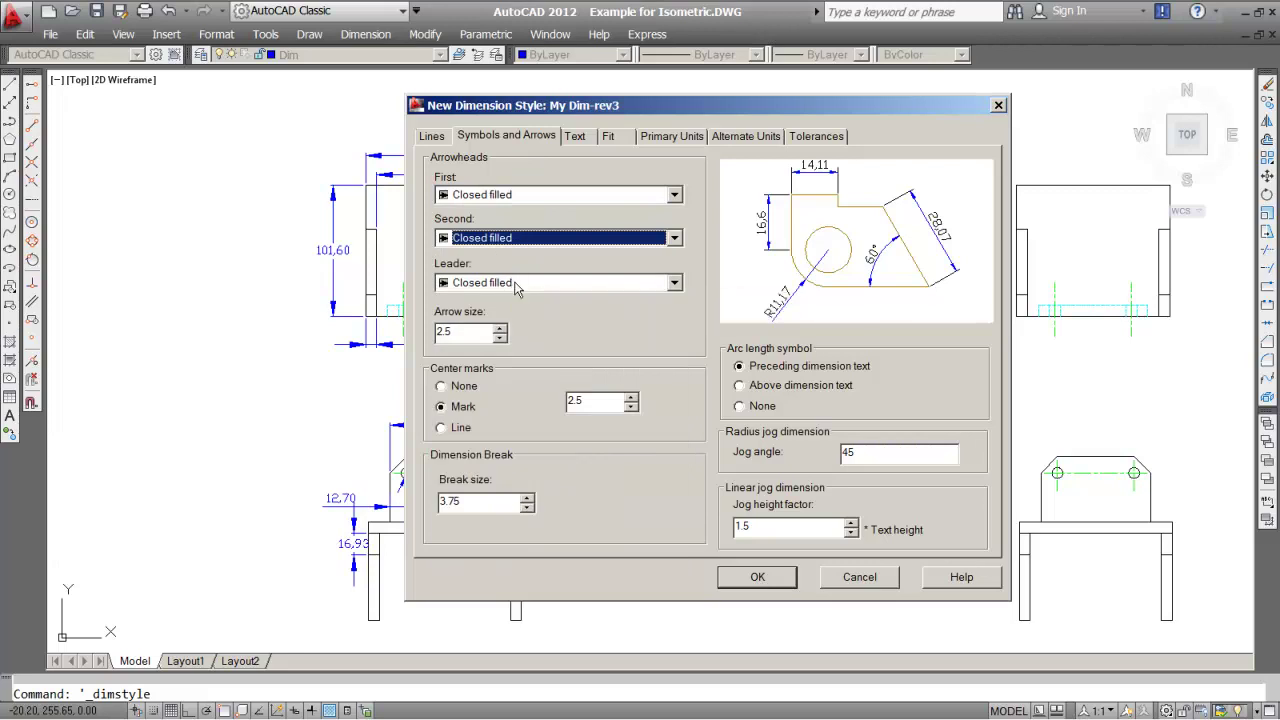
double_click(467, 333)
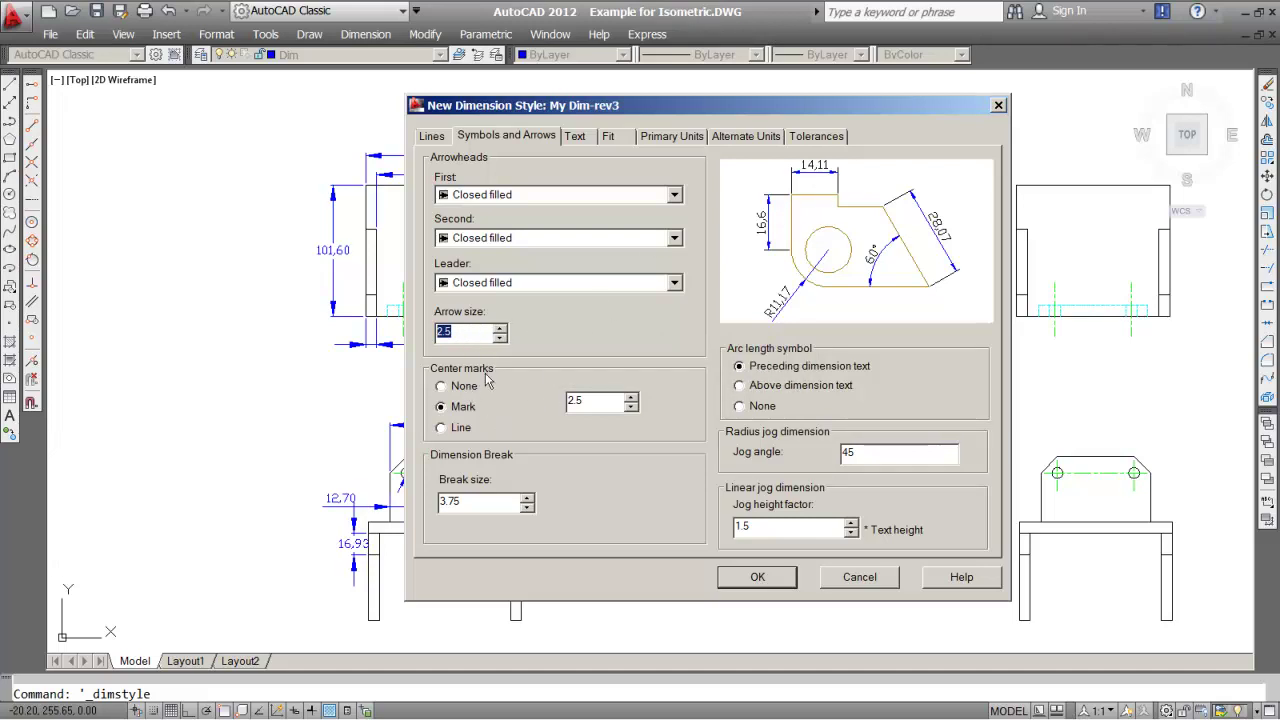
left_click(593, 402)
Step: Set dimension text to ByLayer colour, height 3, vertical Above and horizontal Centered
left_click(576, 136)
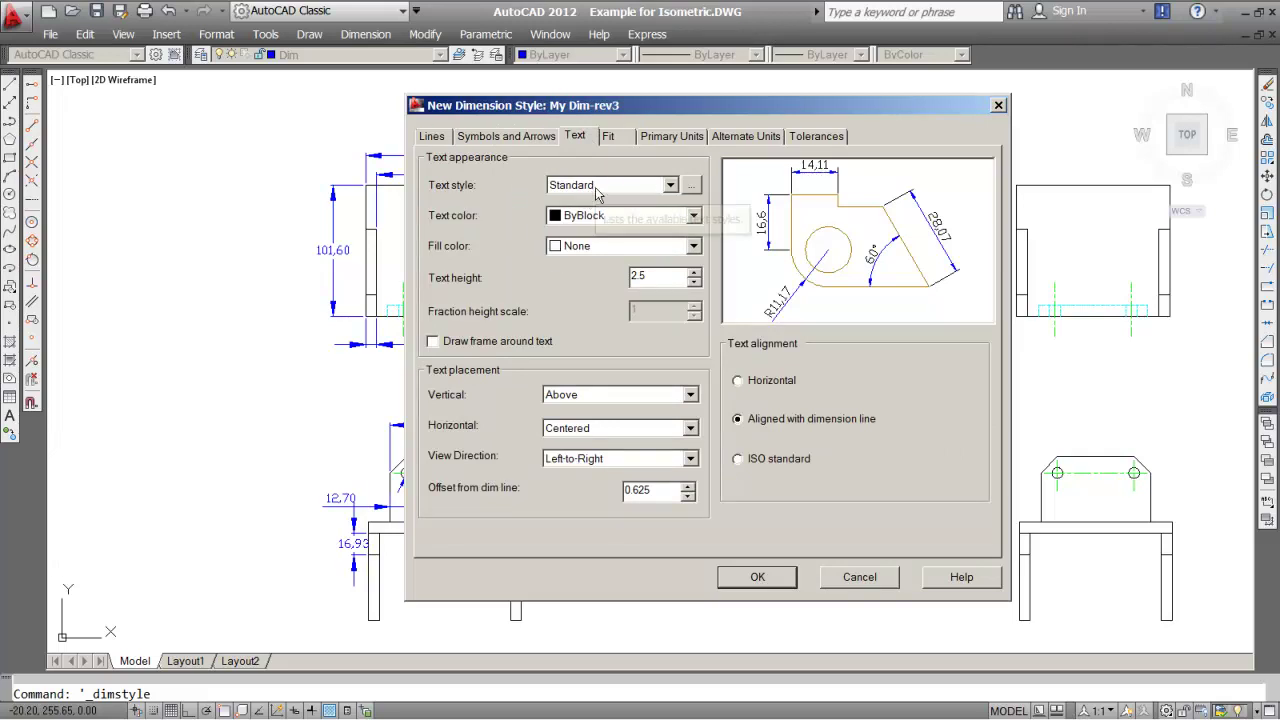
left_click(600, 219)
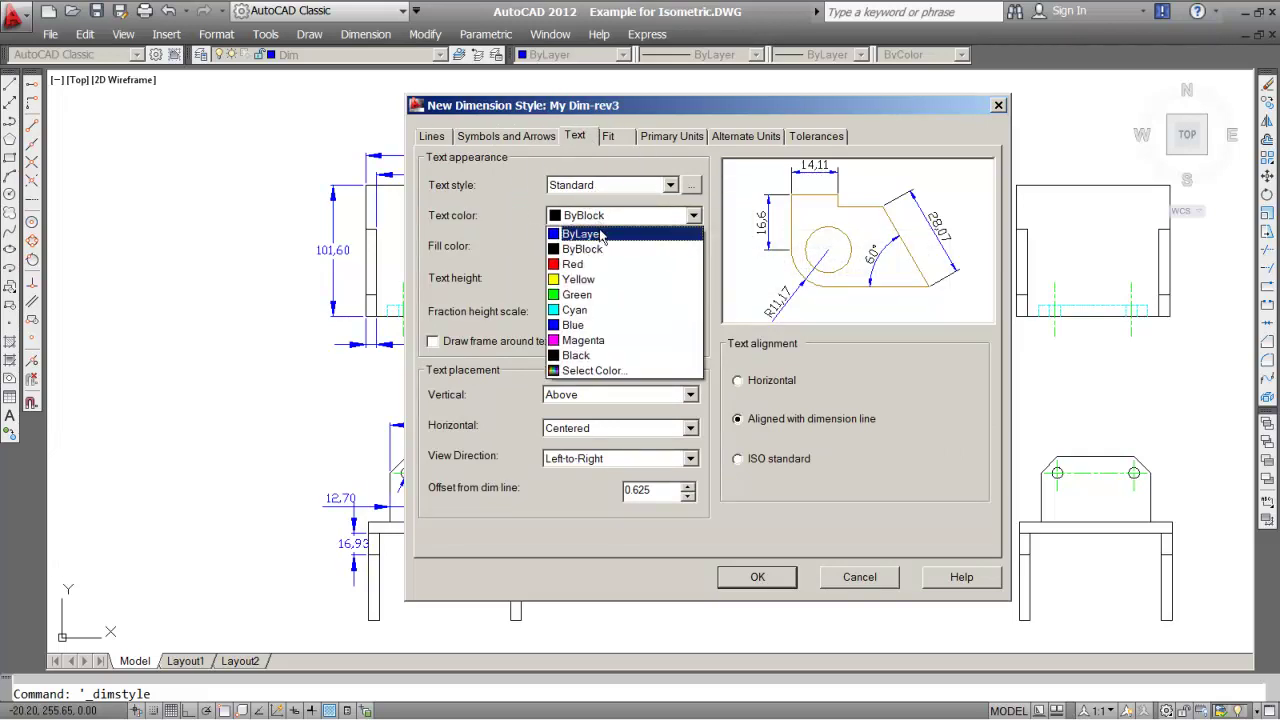
left_click(618, 236)
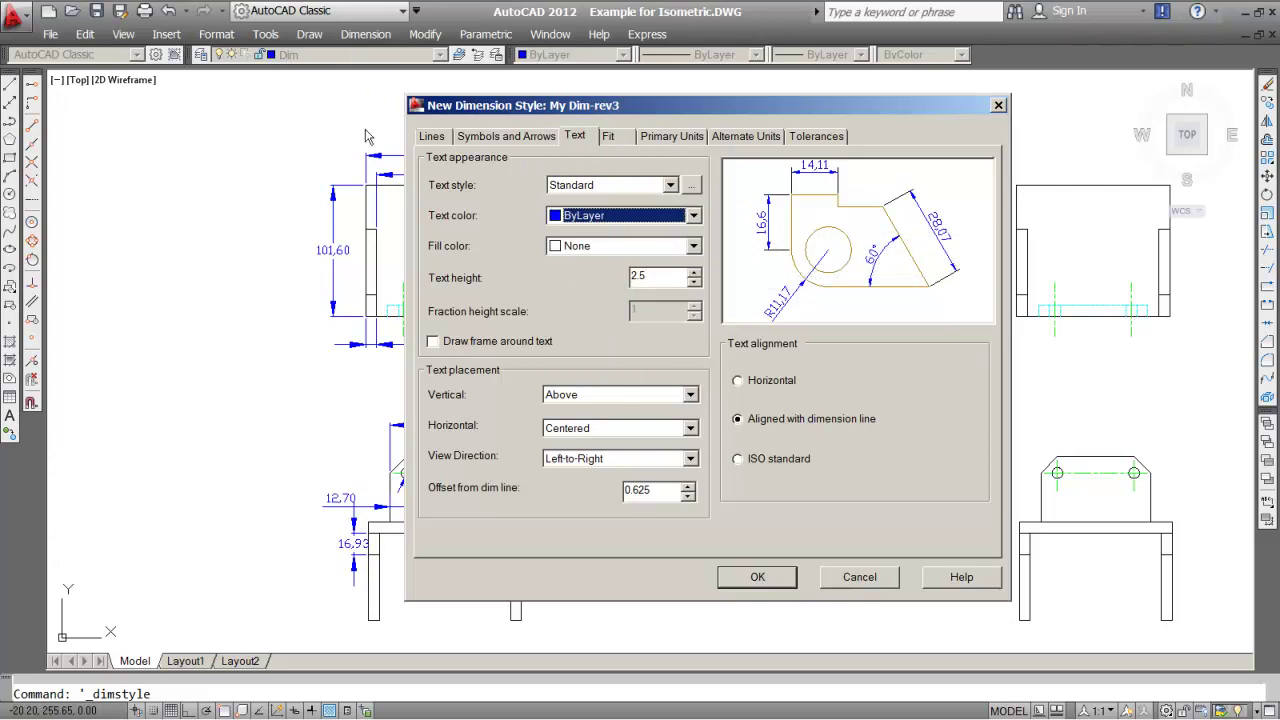
double_click(674, 282)
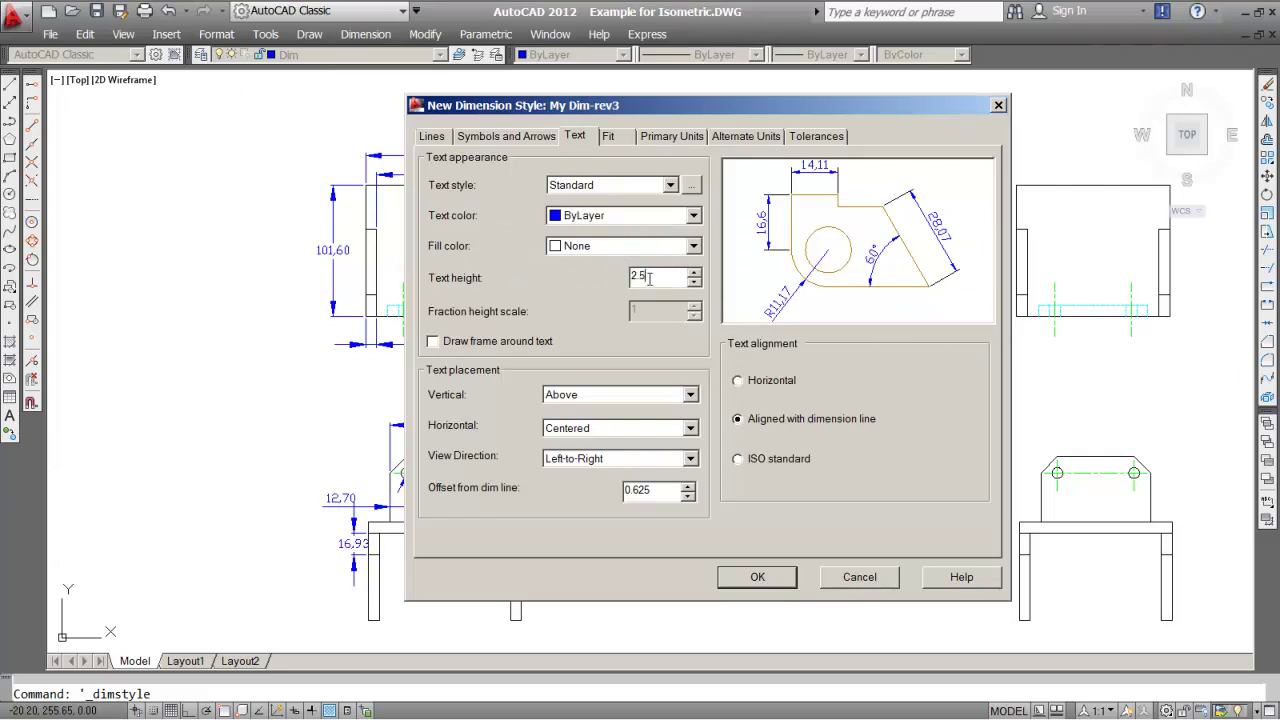
type("3")
left_click(605, 400)
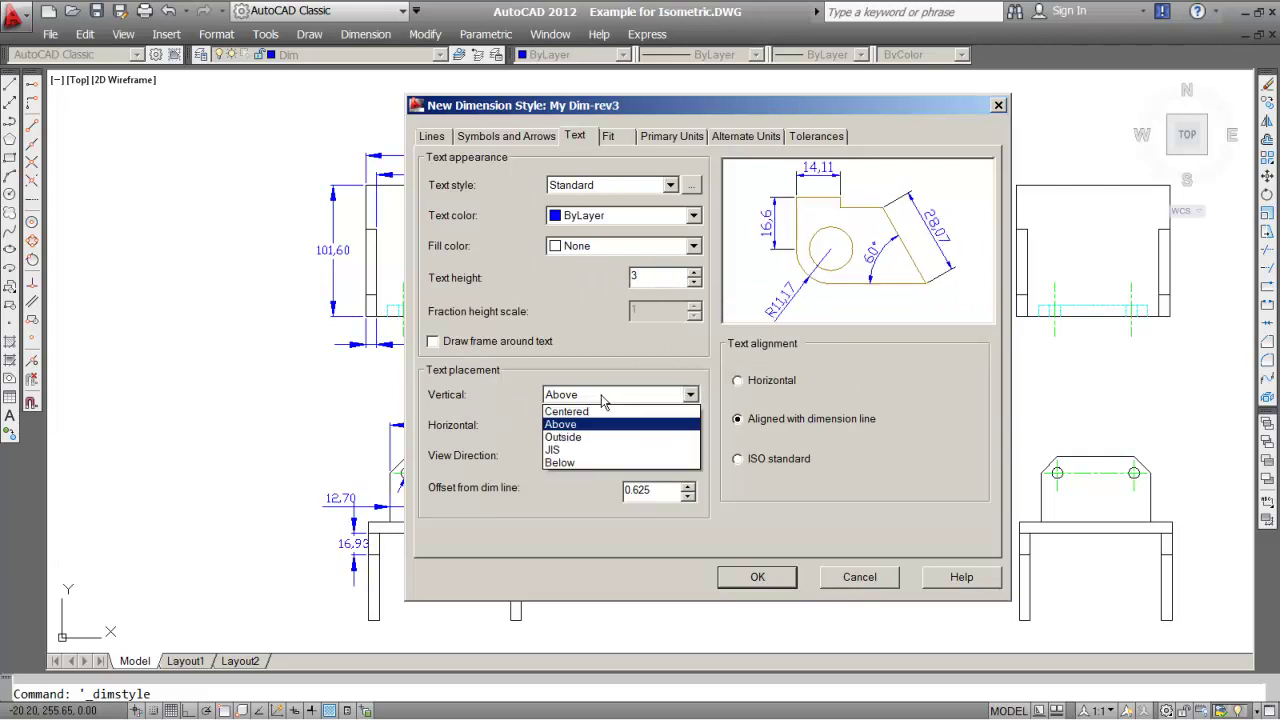
left_click(598, 398)
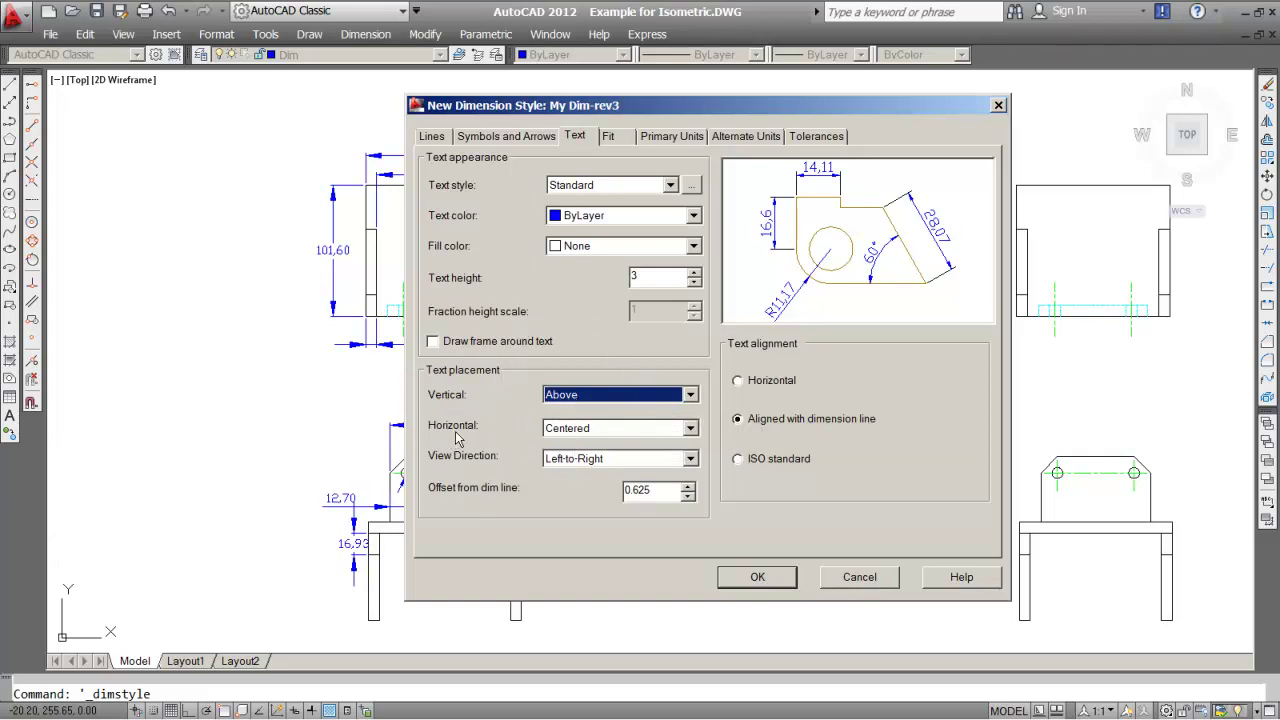
left_click(592, 430)
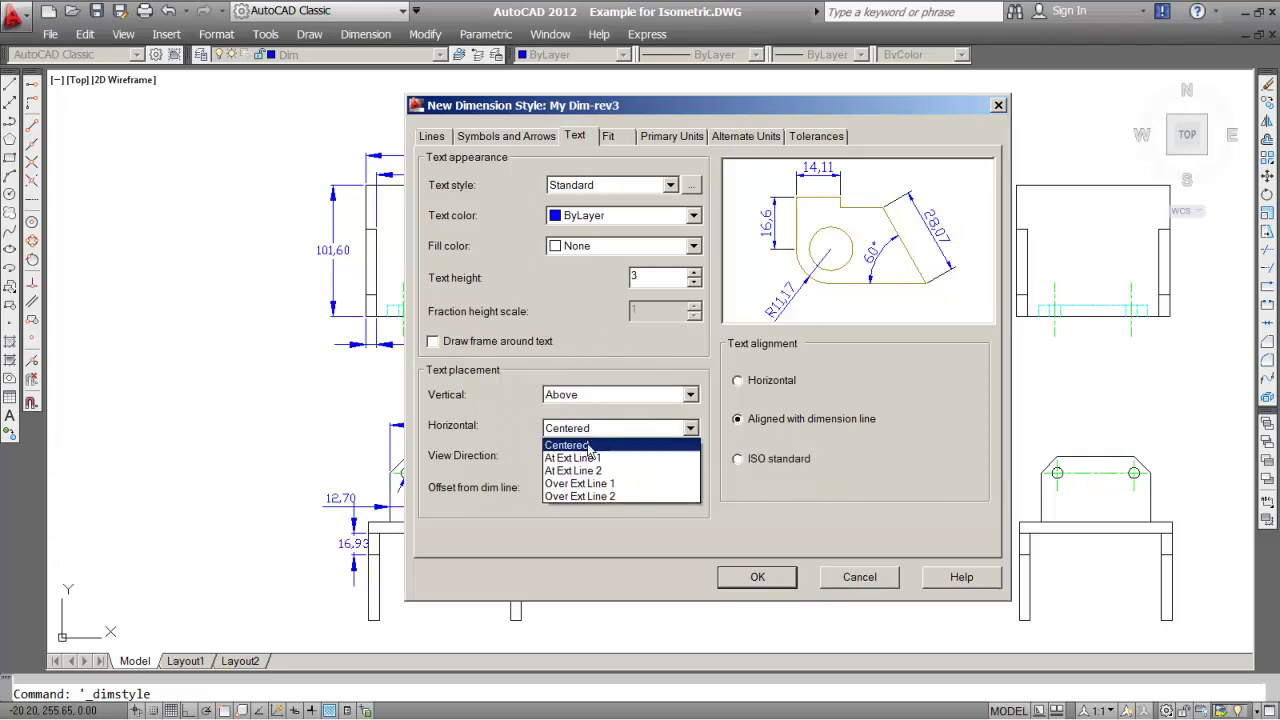
left_click(590, 448)
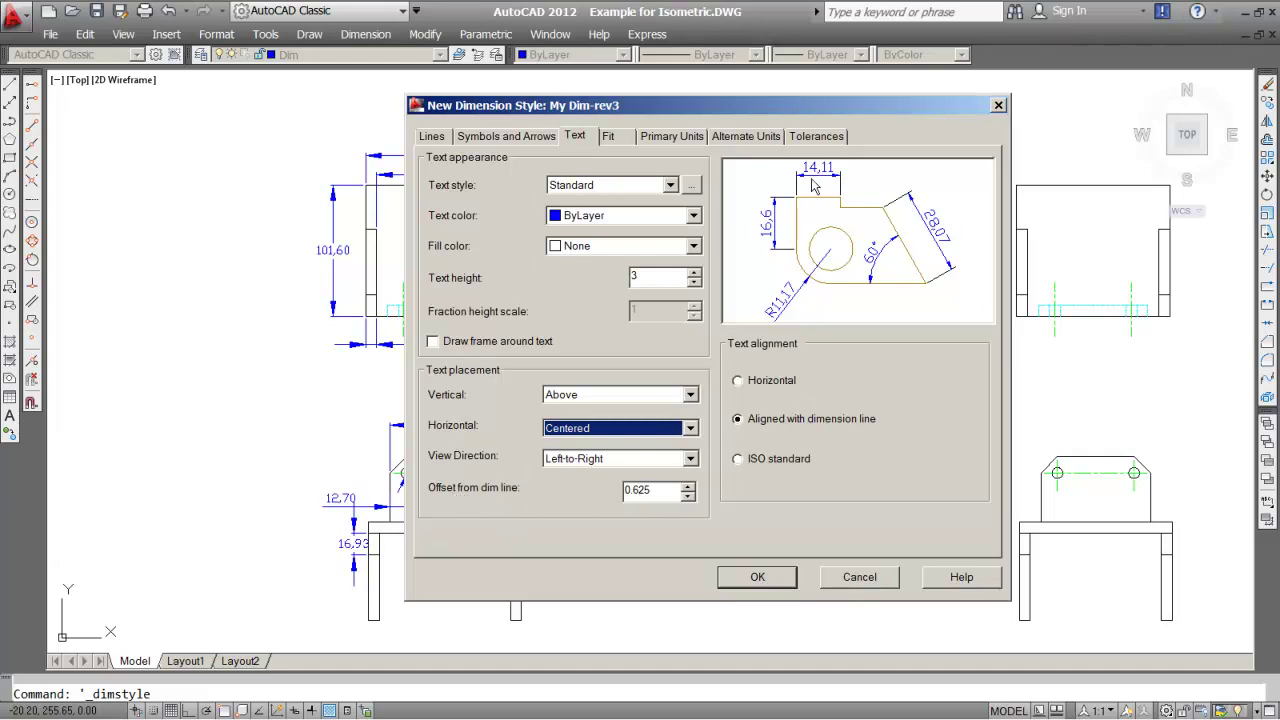
left_click_drag(637, 489, 648, 490)
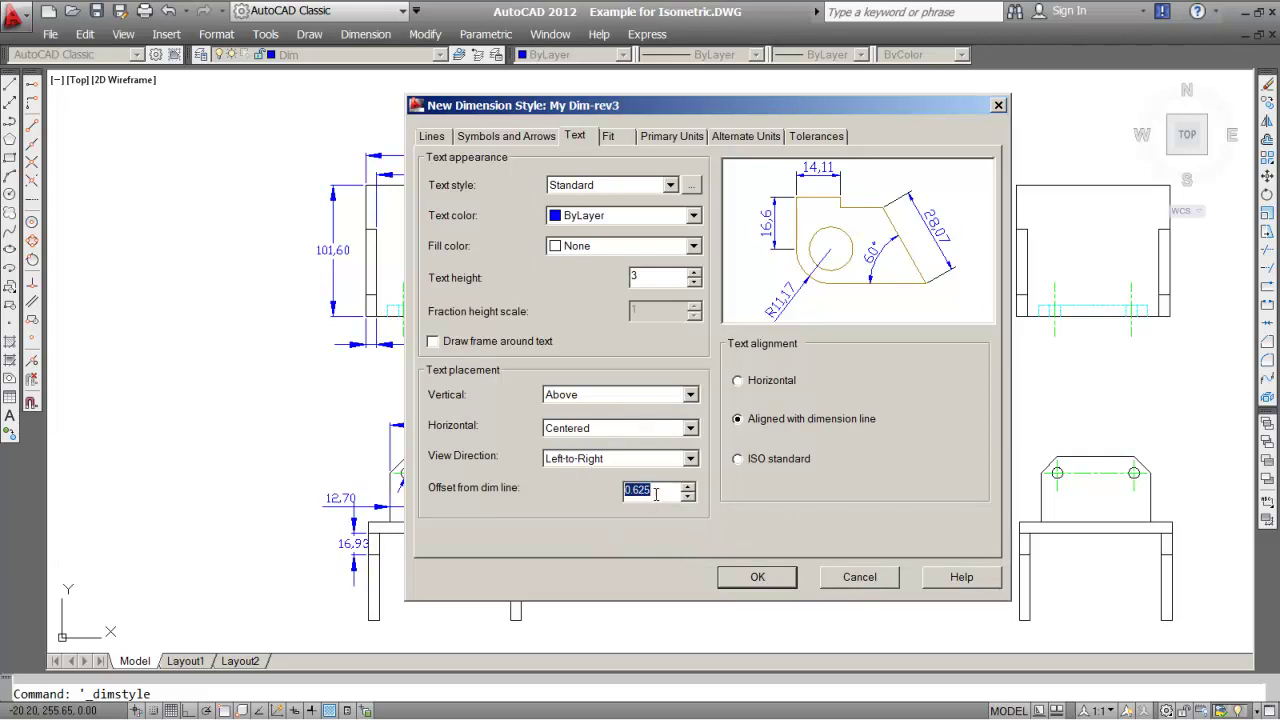
left_click(619, 138)
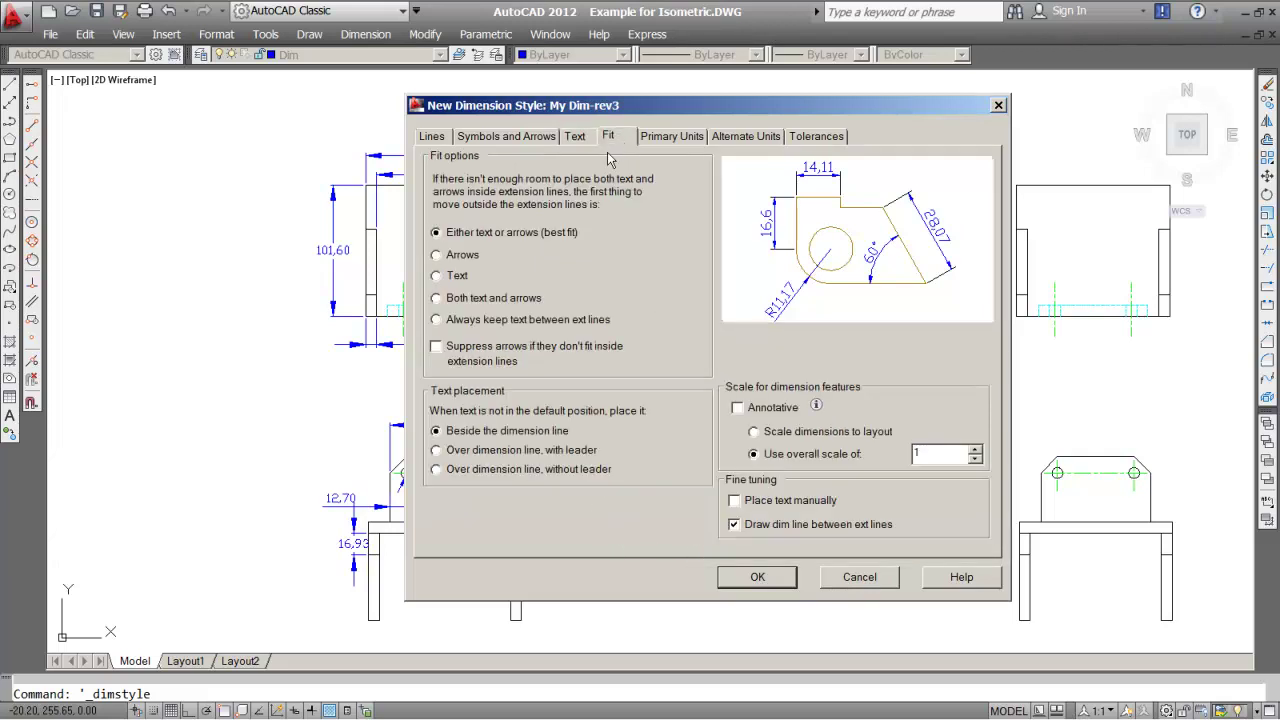
Step: Keep Decimal units at 0.00 precision, set a Period decimal separator, and accept with OK
left_click(664, 142)
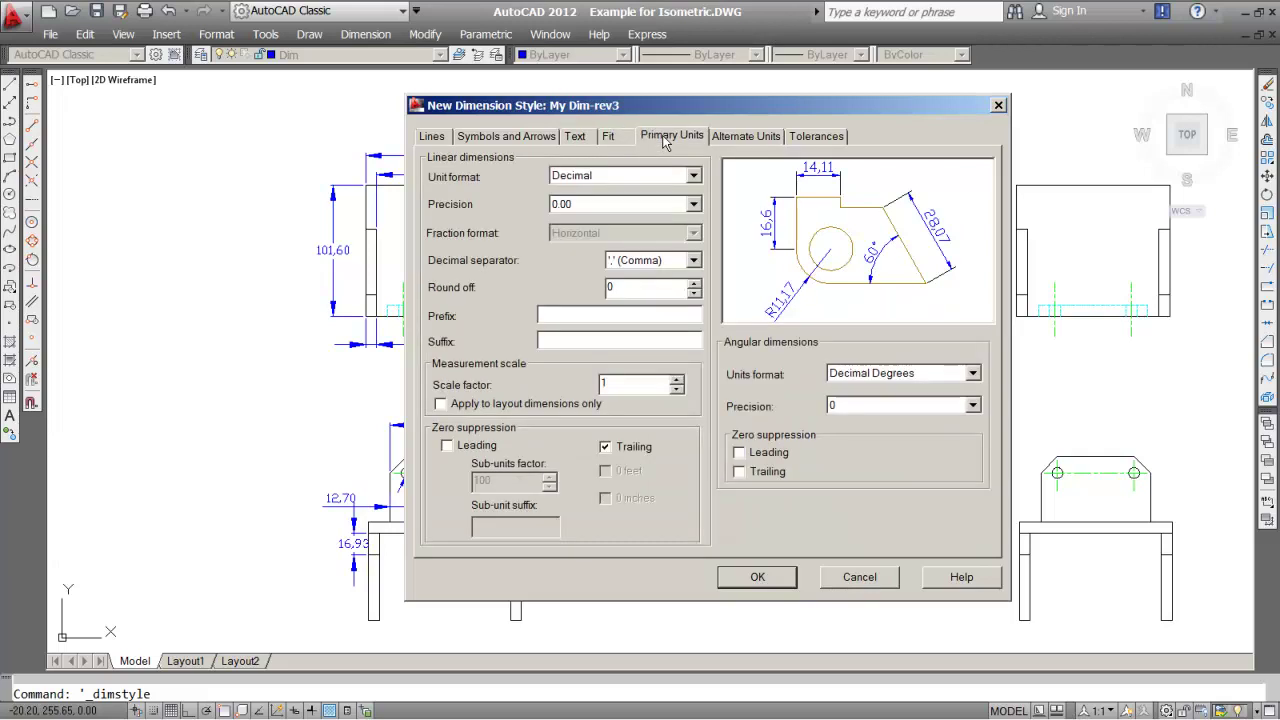
left_click(597, 180)
left_click(594, 201)
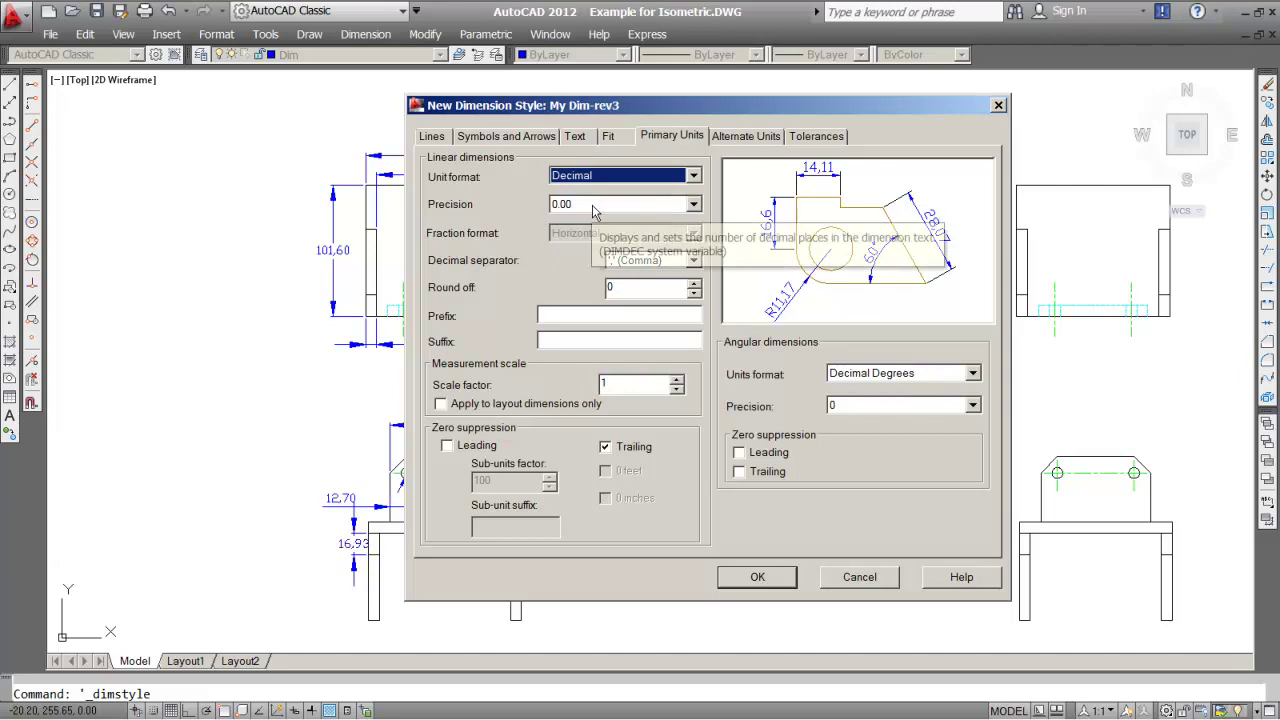
left_click(580, 205)
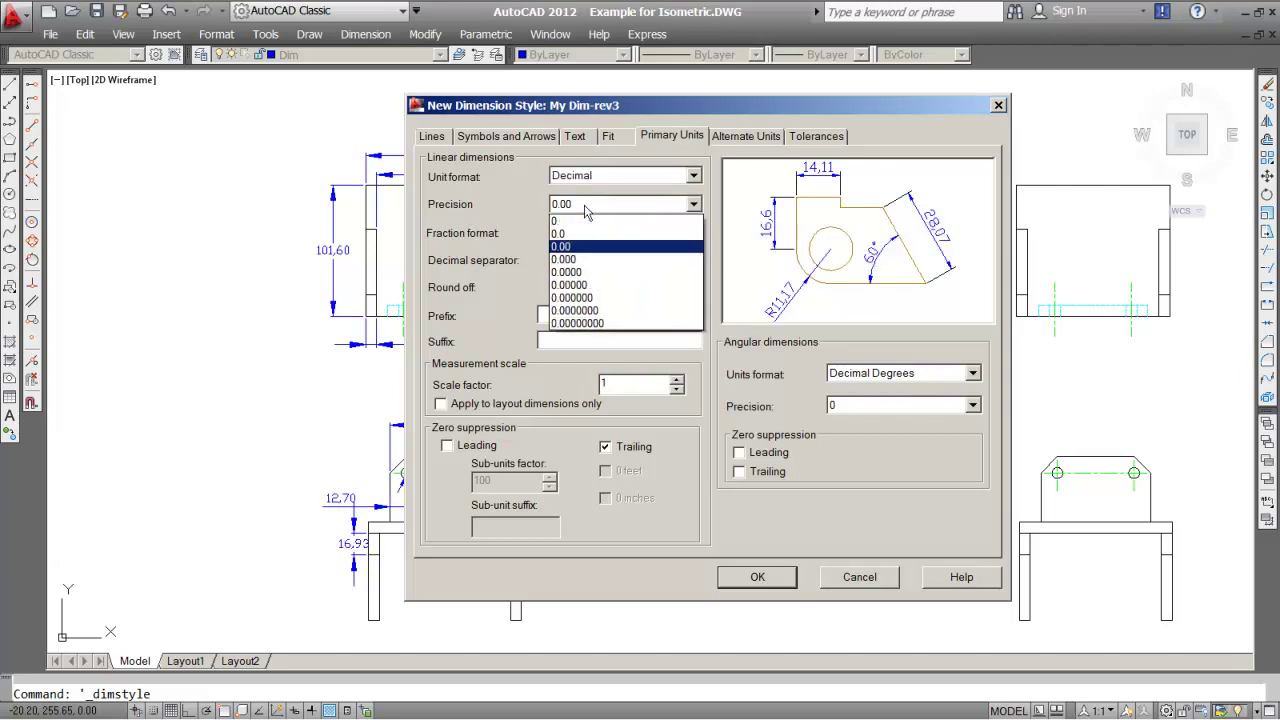
left_click(577, 247)
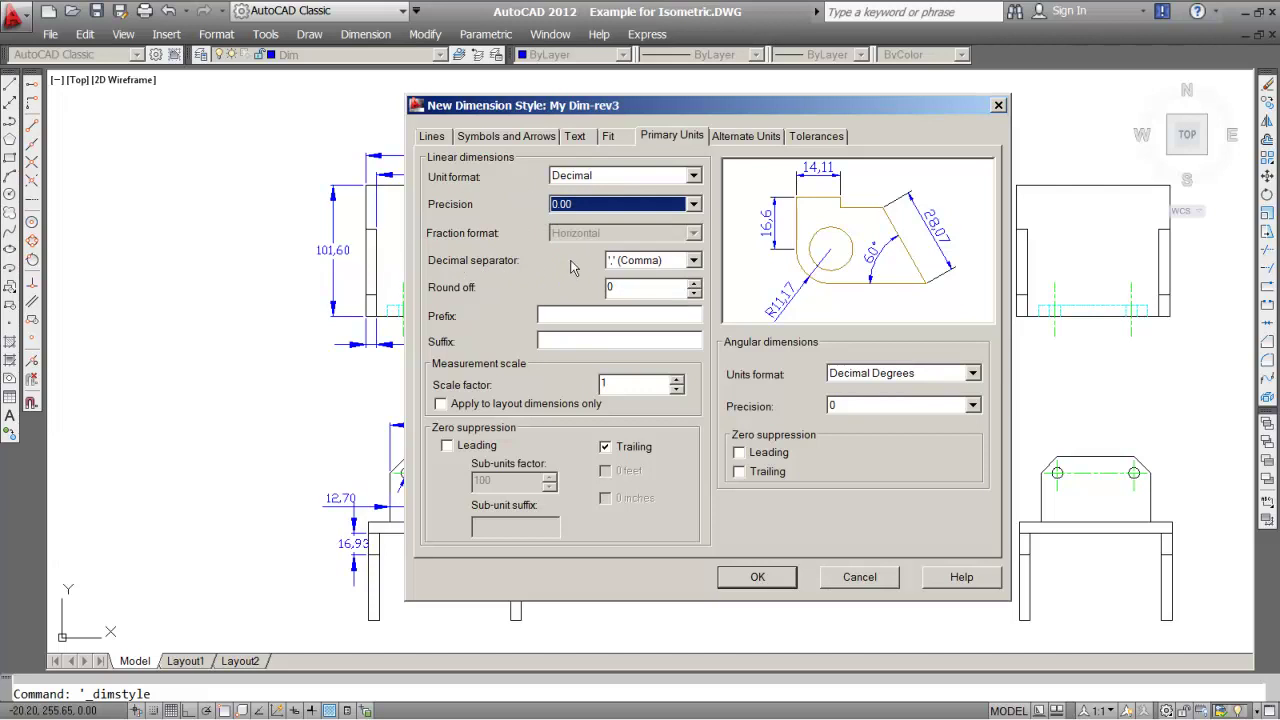
left_click(634, 262)
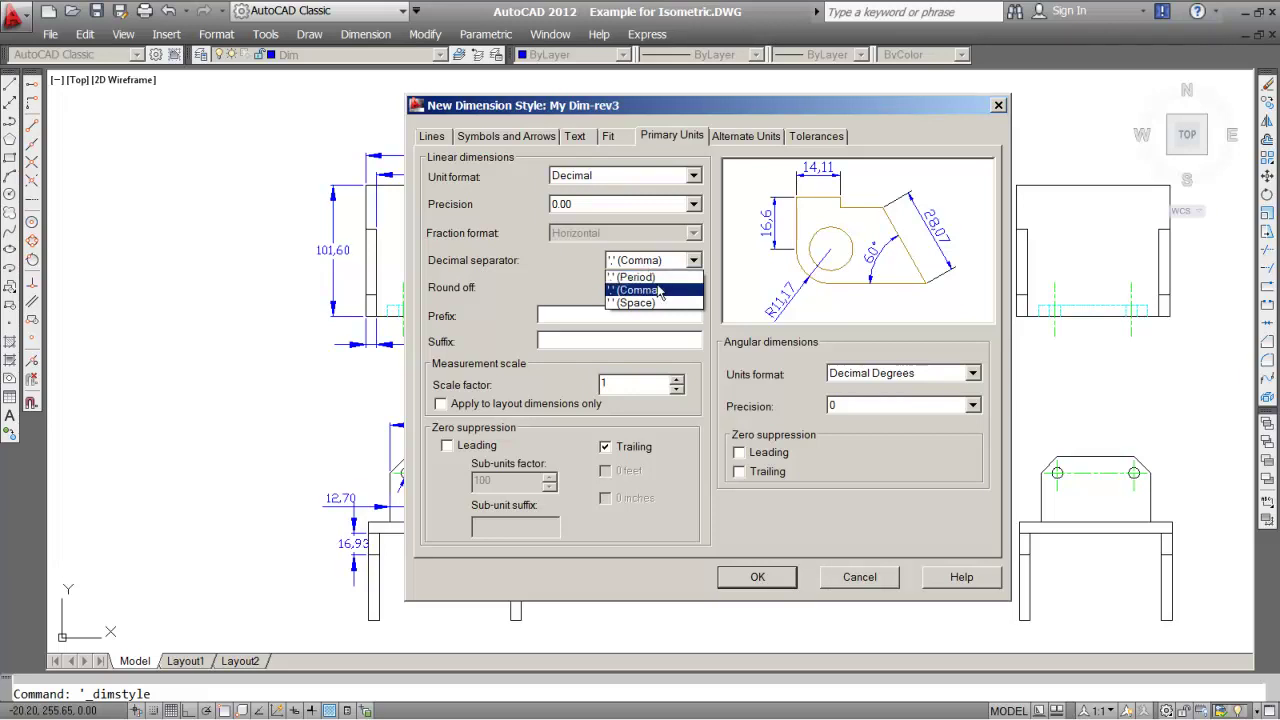
left_click(648, 277)
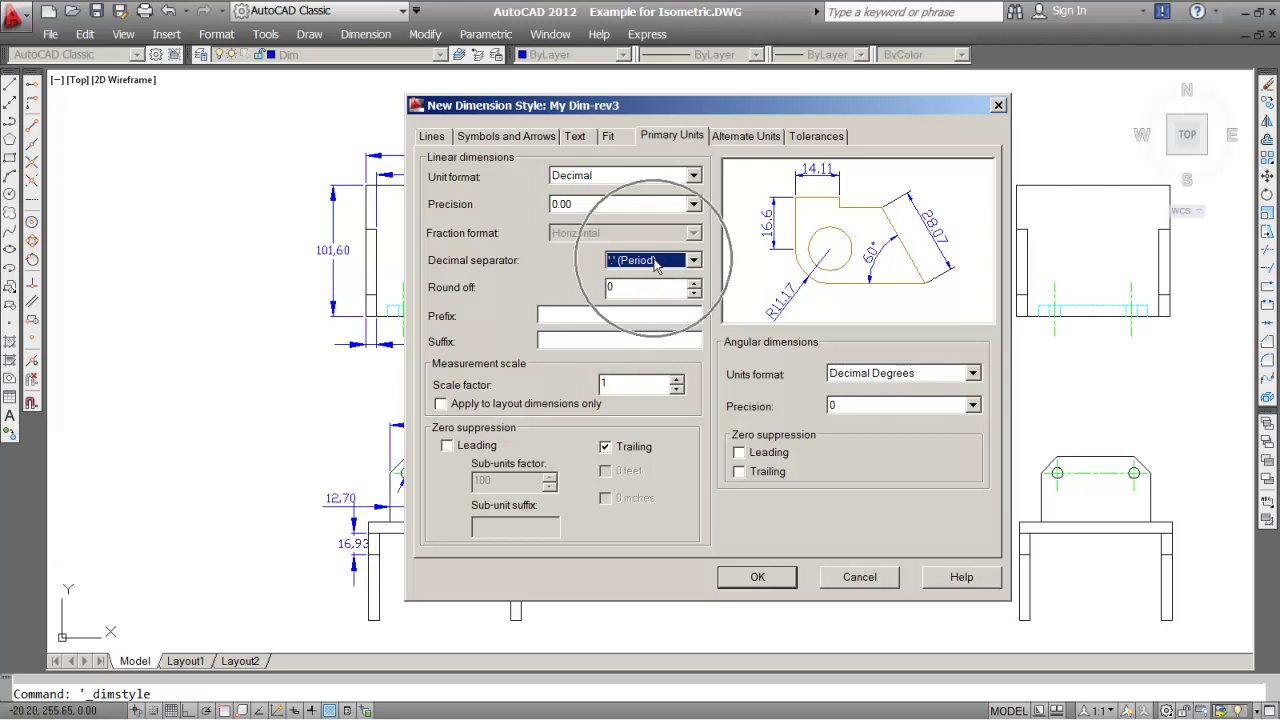
left_click(760, 580)
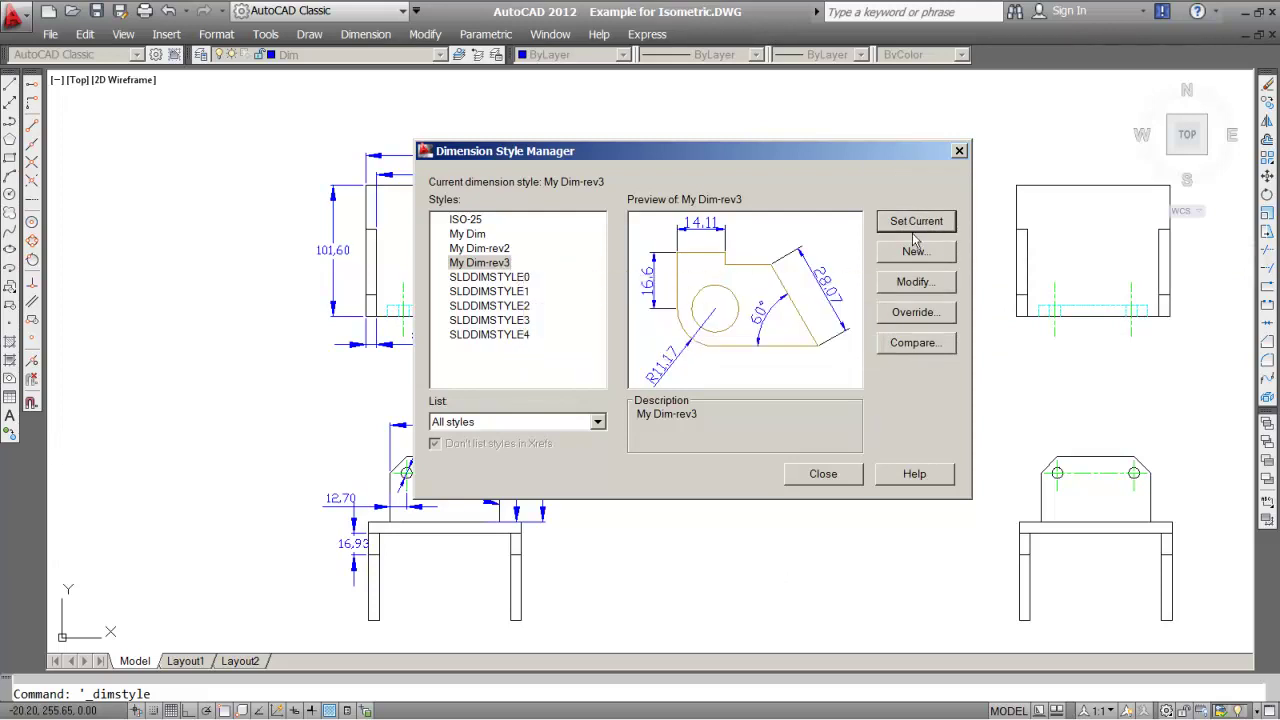
Step: Close the Dimension Style Manager and pan around to review the dimensioned views
left_click(823, 474)
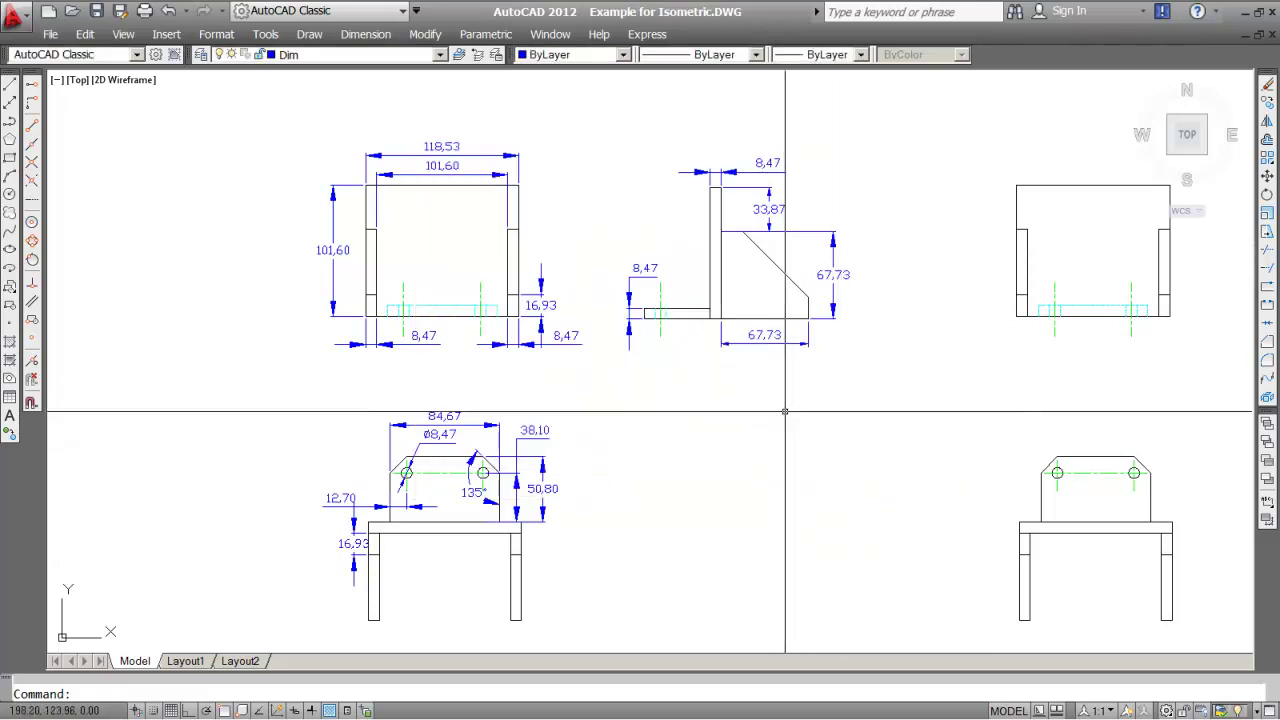
mouse_move(1039, 383)
middle_mouse_down()
mouse_move(775, 376)
mouse_move(826, 354)
middle_mouse_up()
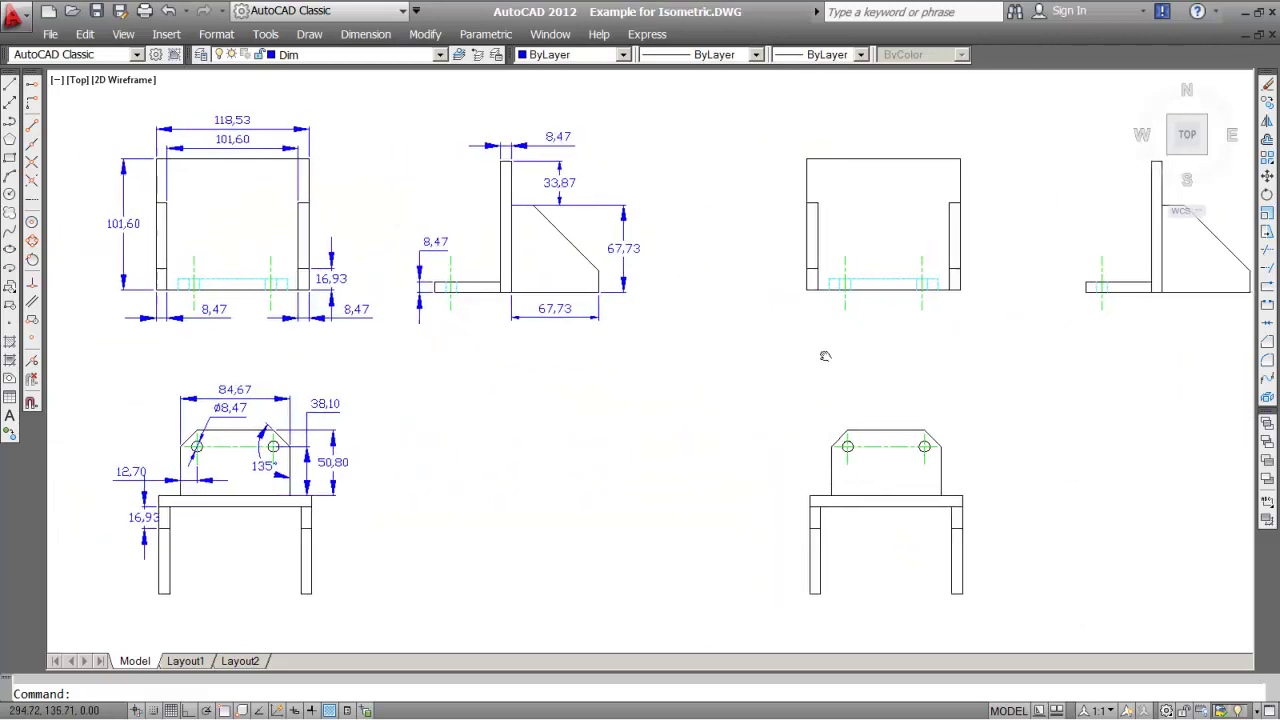
mouse_move(722, 274)
middle_mouse_down()
mouse_move(631, 362)
mouse_move(680, 358)
middle_mouse_up()
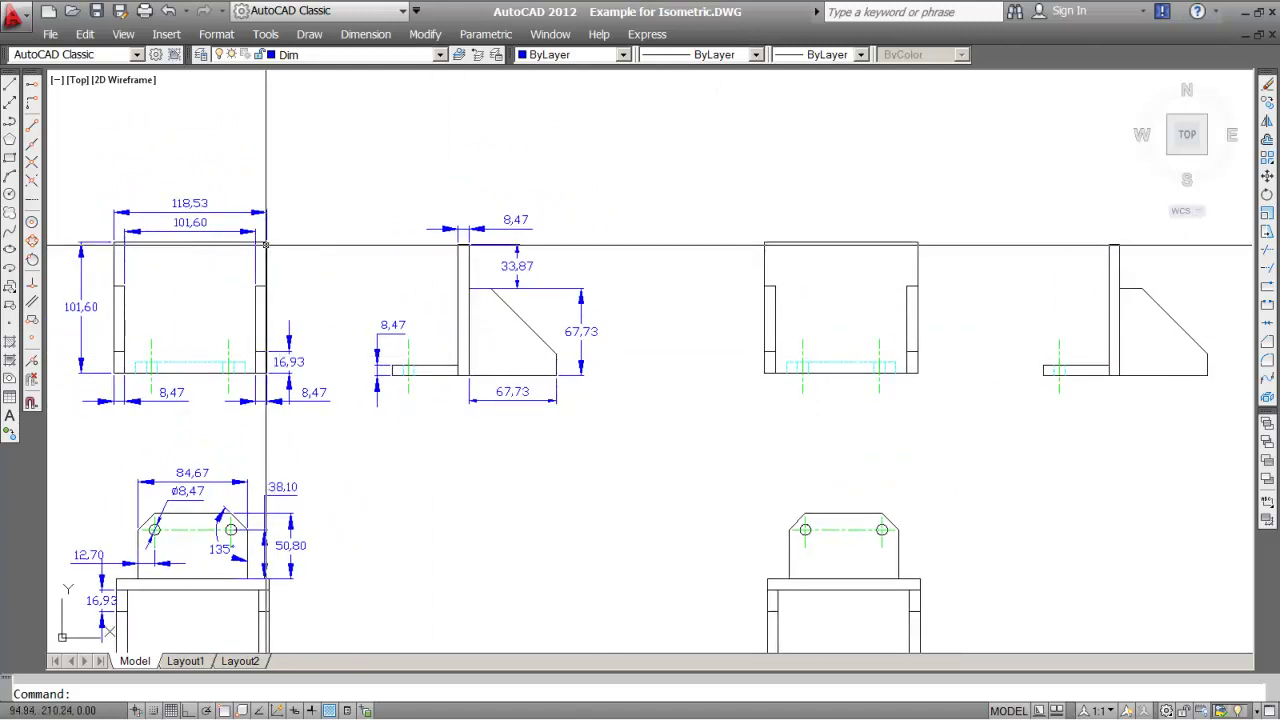
scroll(271, 249, "up", 3)
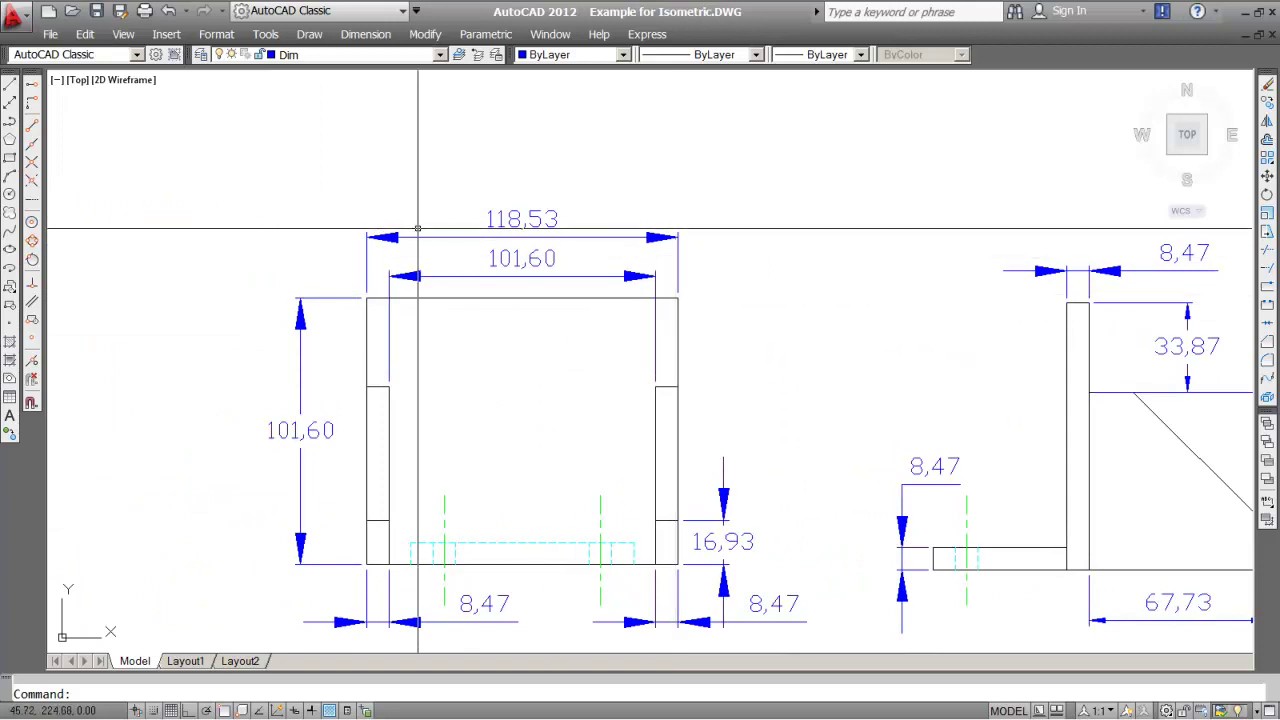
middle_click_drag(818, 271, 602, 235)
scroll(602, 235, "down", 4)
middle_click_drag(506, 263, 396, 250)
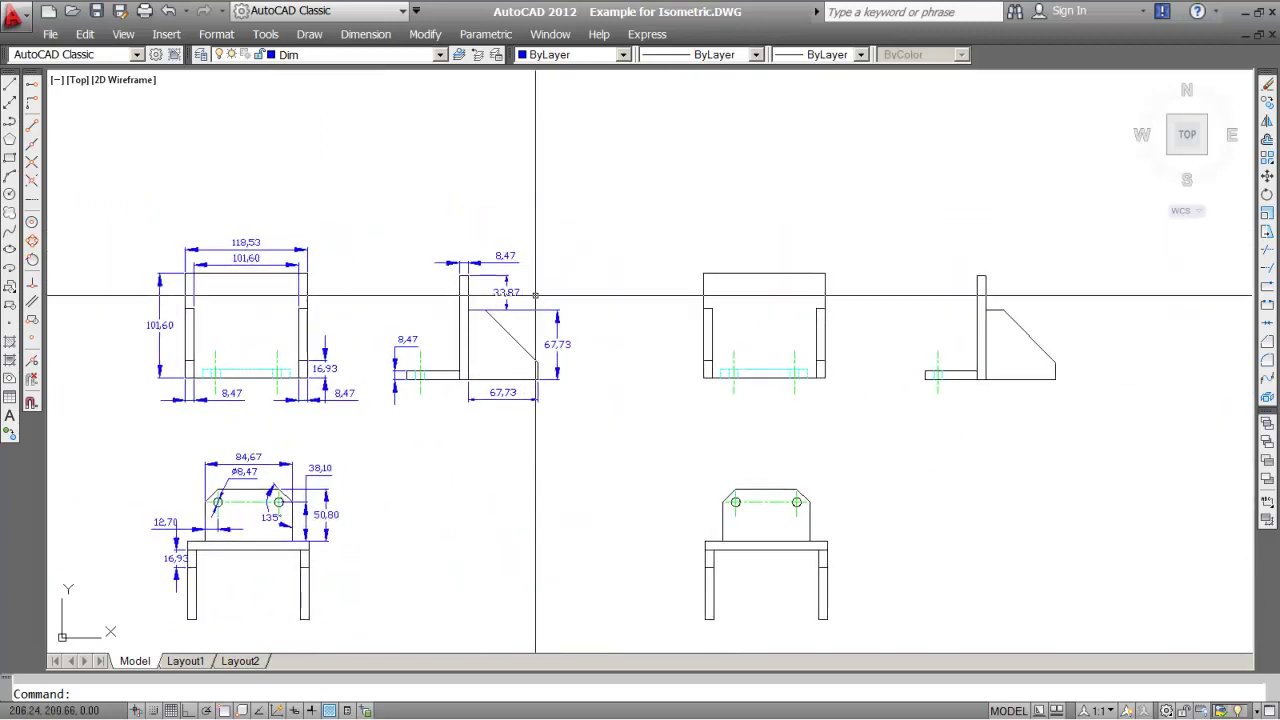
left_click(366, 34)
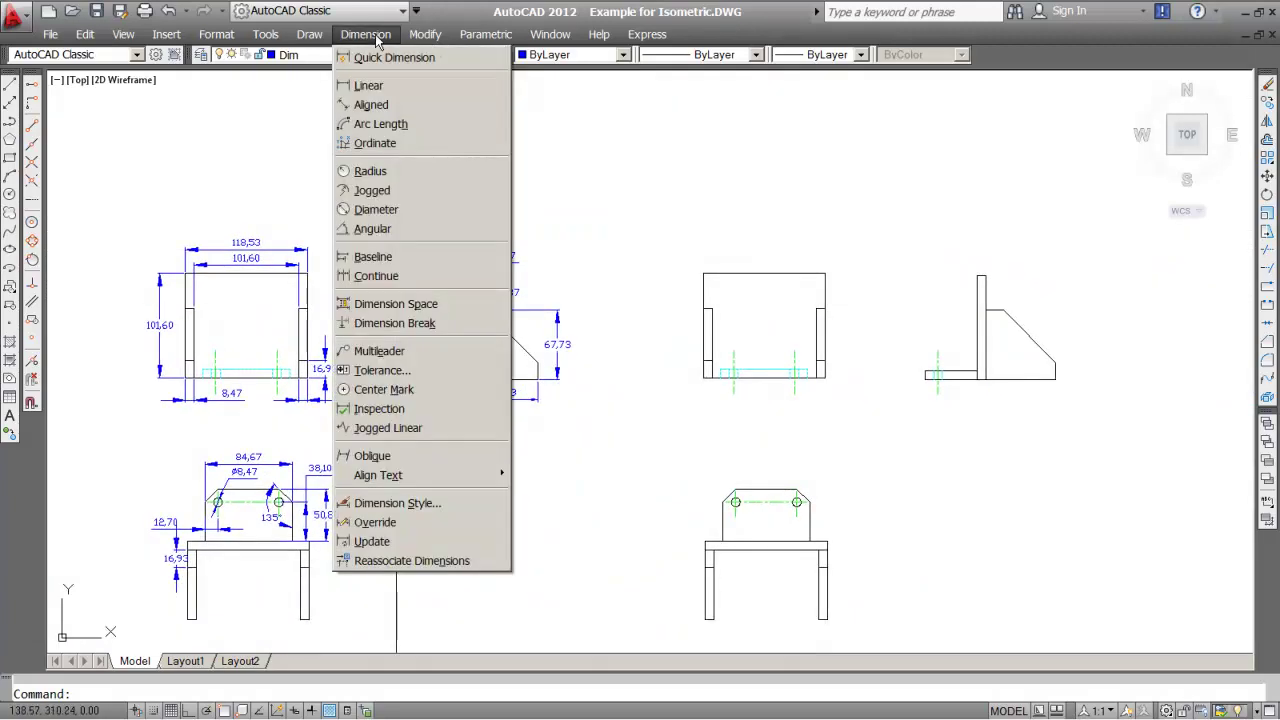
Step: With Osnap (F3) on, dimension between the view's top corners and place 59.12 above
left_click(381, 88)
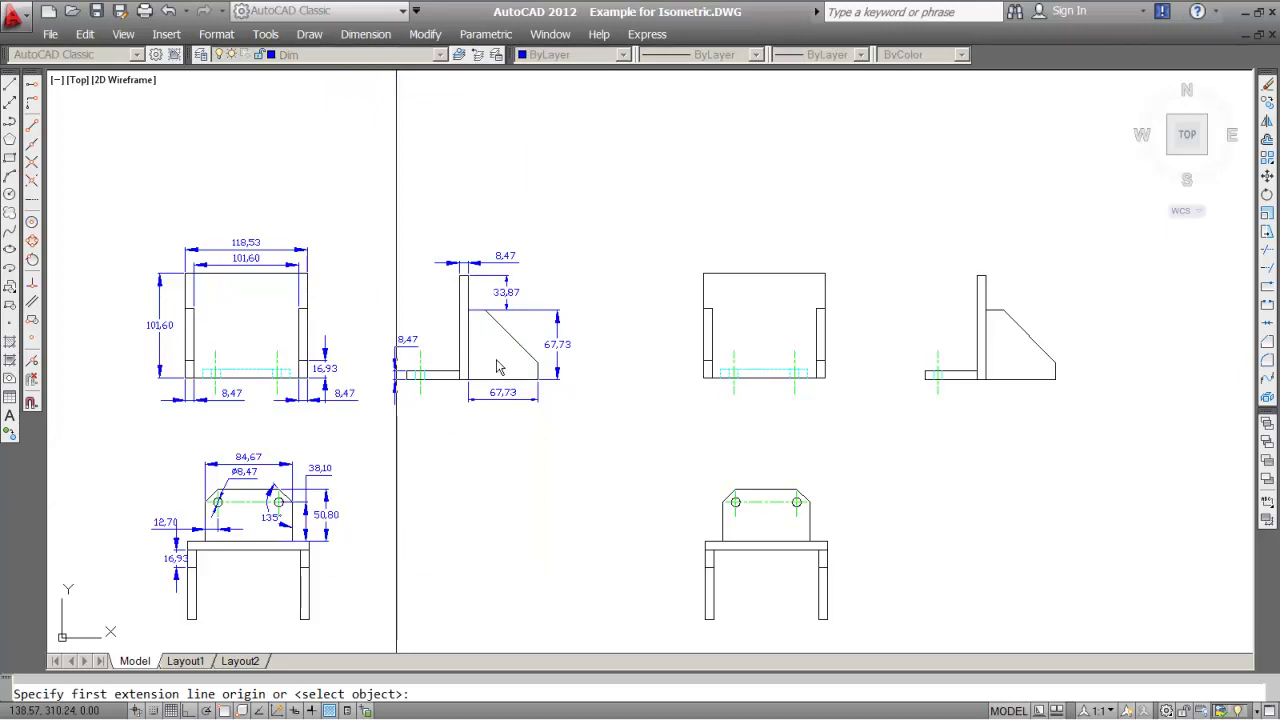
scroll(709, 291, "up", 3)
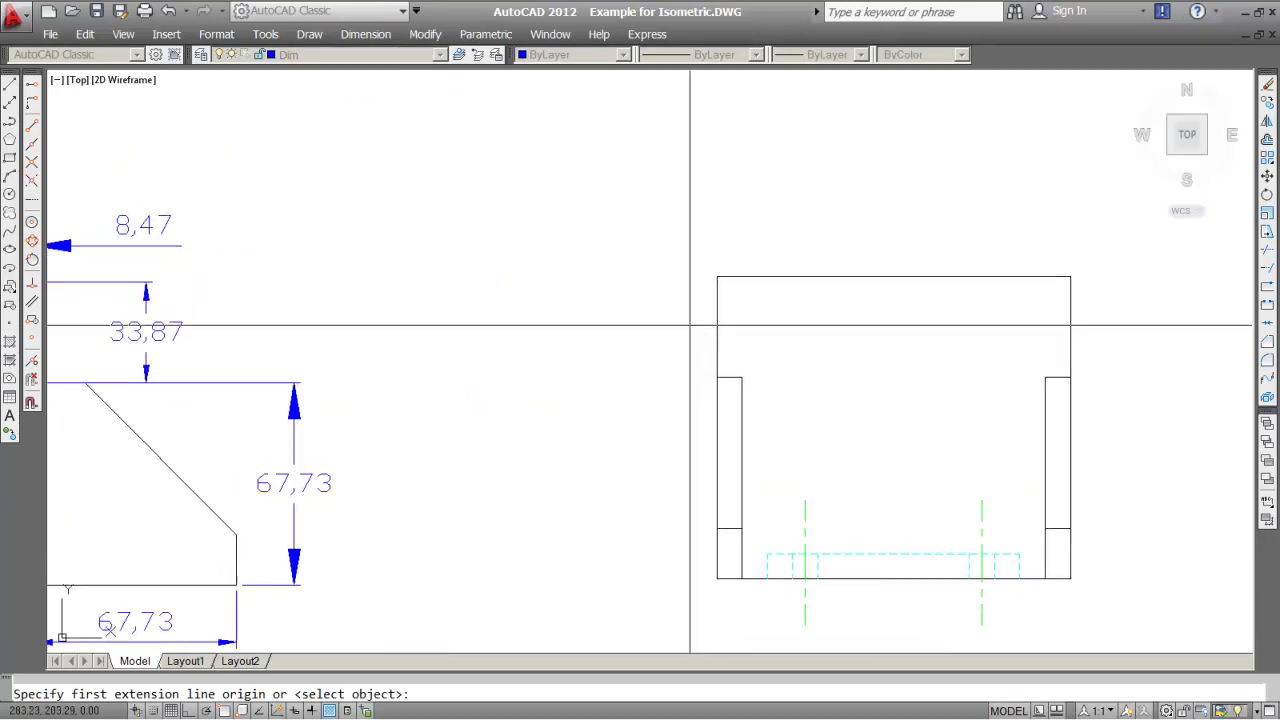
left_click(717, 277)
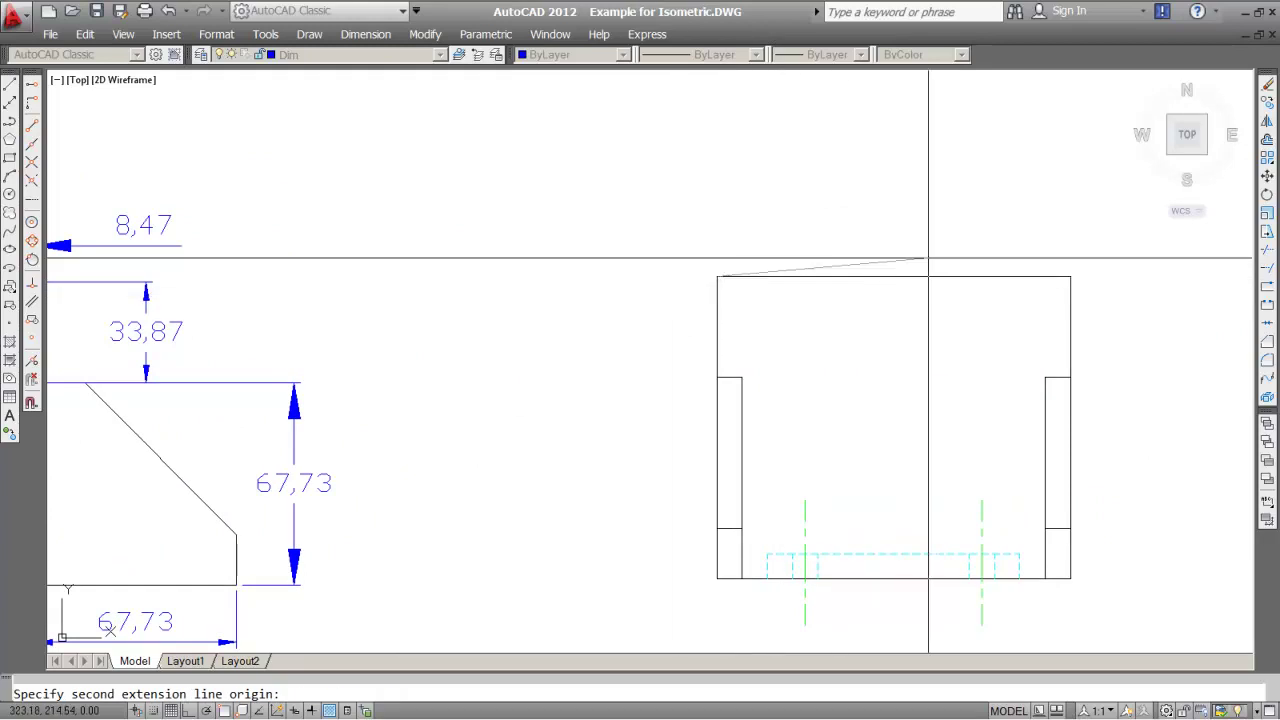
scroll(834, 300, "down", 3)
scroll(580, 298, "down", 2)
middle_click_drag(580, 298, 579, 298)
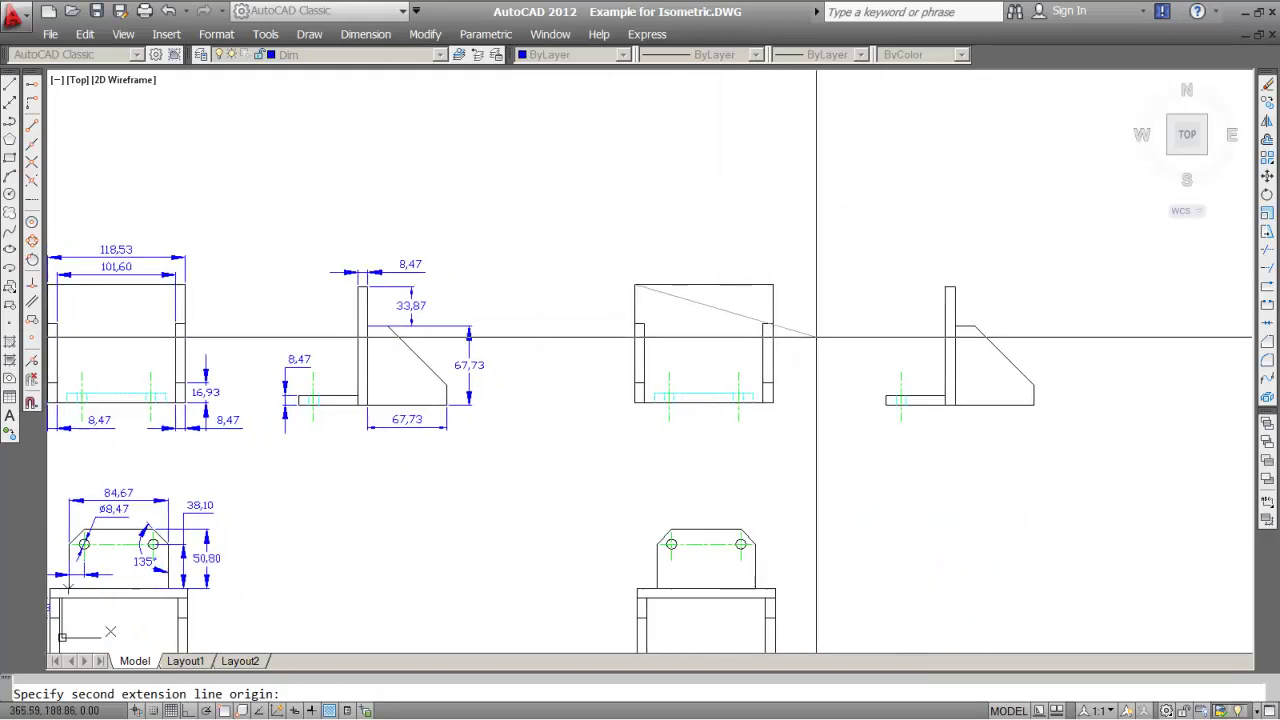
key("F3")
left_click(773, 285)
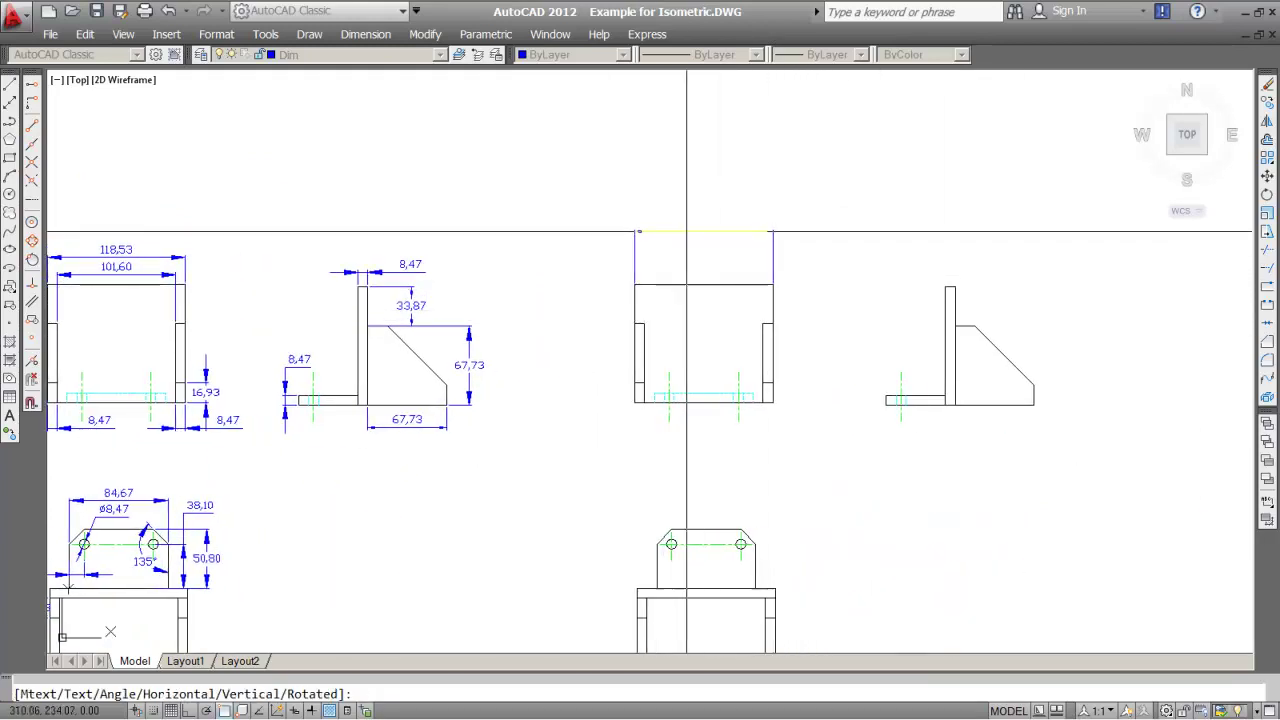
scroll(711, 270, "up", 1)
scroll(709, 270, "up", 2)
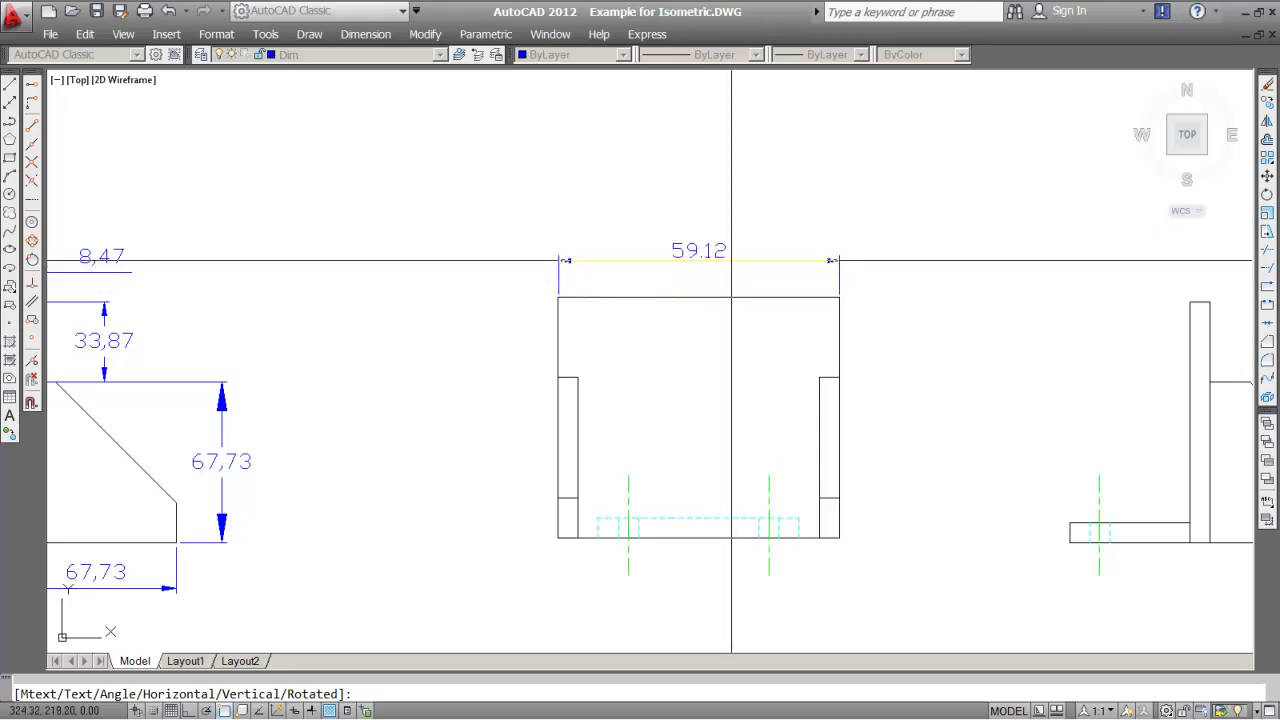
left_click(731, 260)
Step: Pan and zoom to bring the left view's 118.53 and 101.60 dimensions into sight
scroll(737, 300, "down", 2)
mouse_move(737, 300)
middle_mouse_down()
mouse_move(820, 228)
mouse_move(755, 330)
middle_mouse_up()
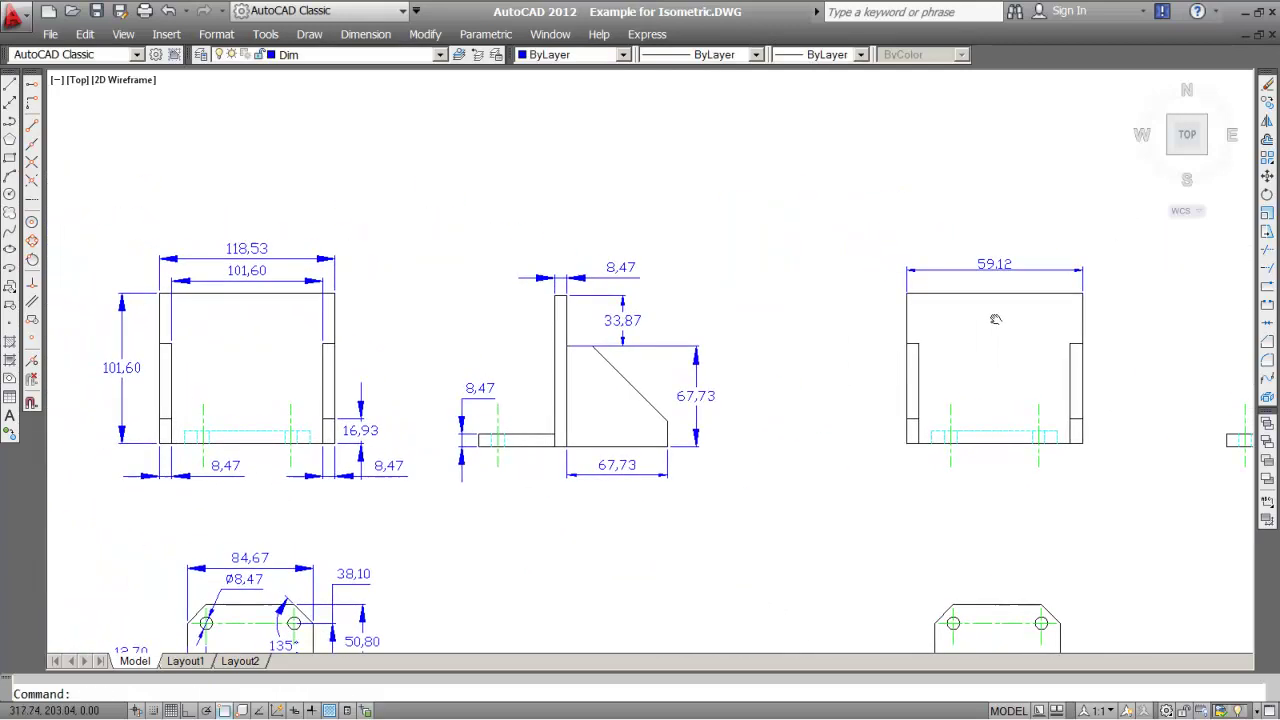
scroll(857, 334, "up", 2)
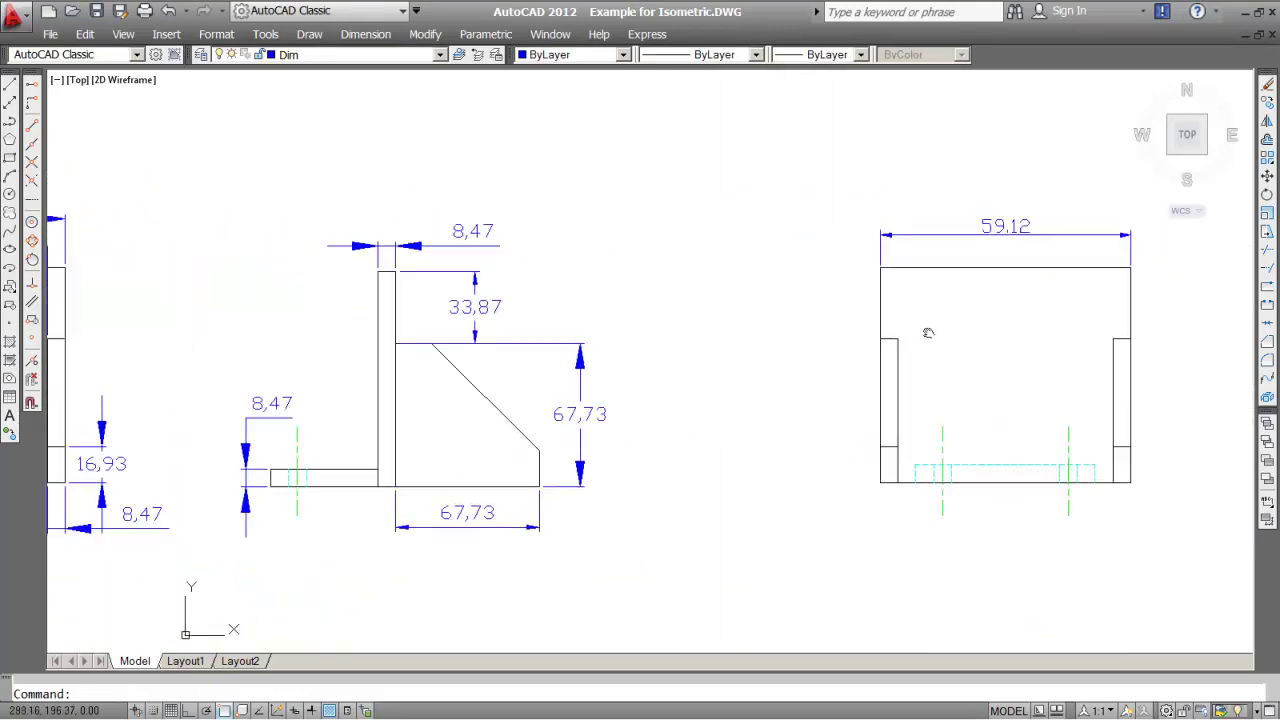
scroll(544, 303, "down", 2)
middle_click_drag(544, 303, 957, 323)
scroll(471, 277, "up", 5)
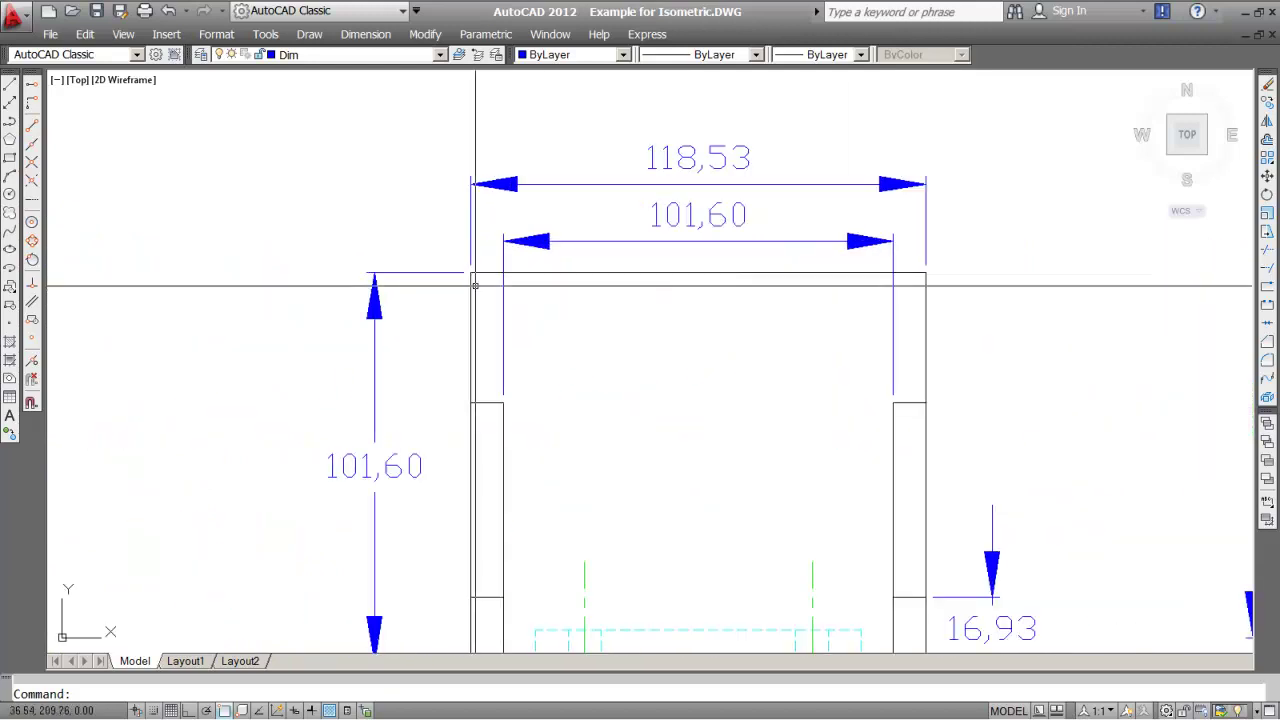
scroll(474, 300, "down", 1)
scroll(486, 486, "down", 1)
scroll(431, 353, "down", 3)
left_click(365, 34)
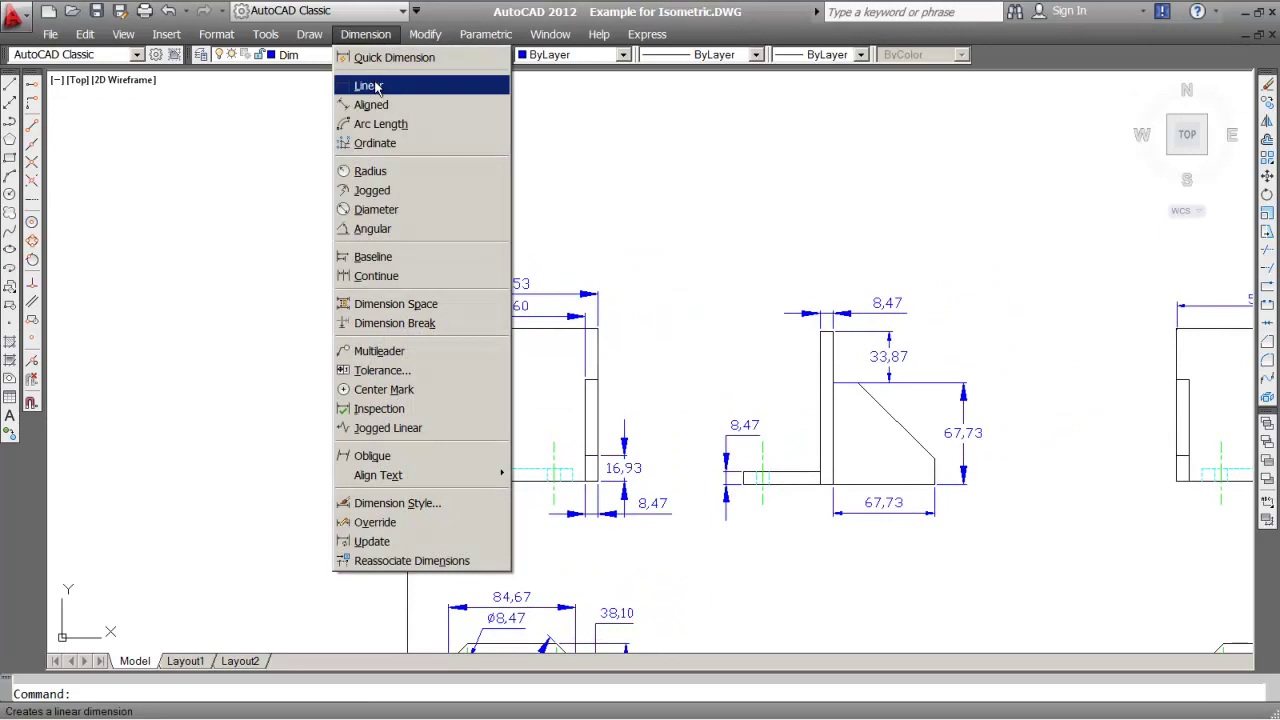
Step: With Object Snap on, dimension the view's left corners and place 50.8 to the left
left_click(378, 88)
scroll(608, 328, "down", 2)
scroll(538, 300, "up", 3)
scroll(538, 360, "up", 1)
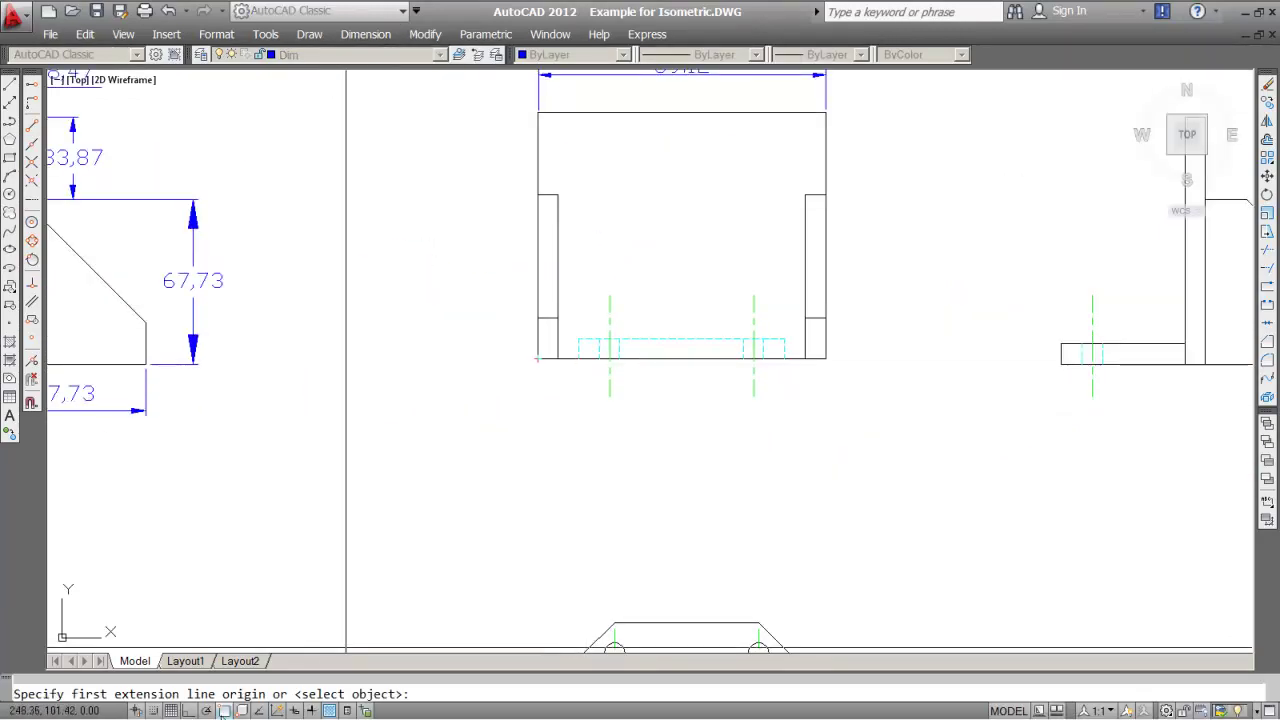
left_click(222, 710)
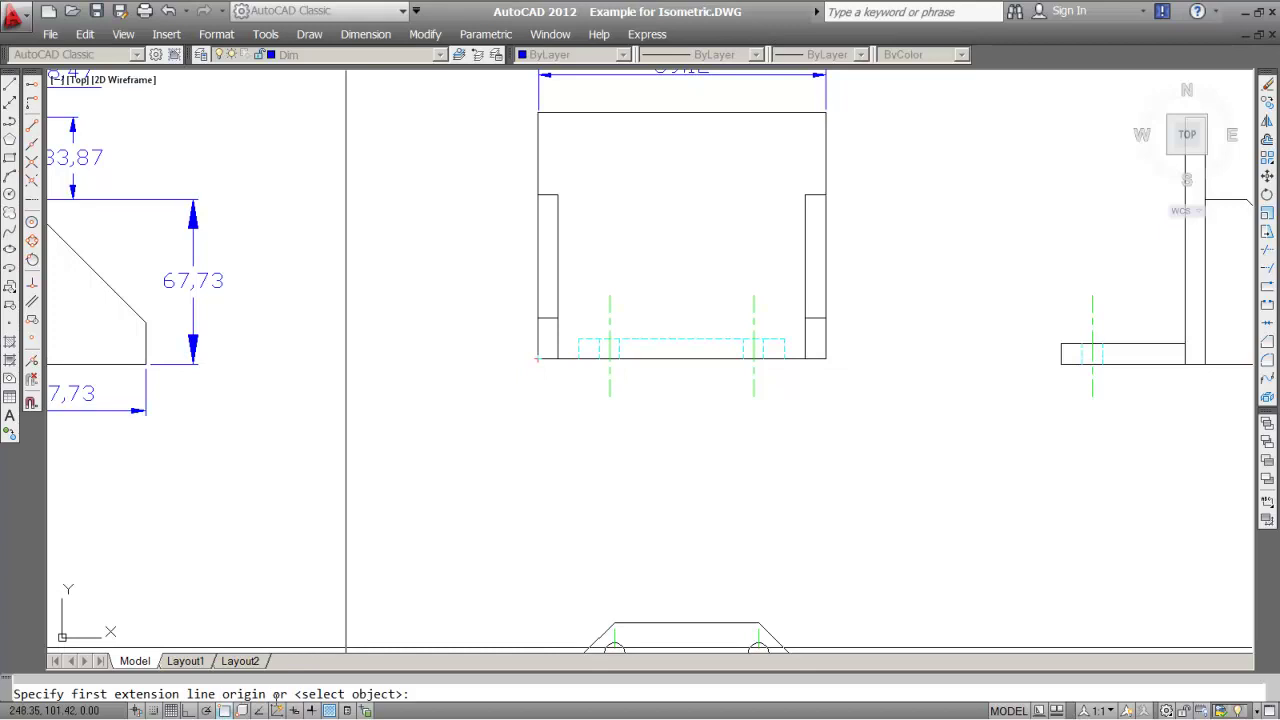
left_click(538, 359)
mouse_move(491, 186)
middle_mouse_down()
mouse_move(563, 394)
mouse_move(586, 286)
middle_mouse_up()
scroll(566, 405, "up", 3)
left_click(583, 389)
scroll(563, 380, "down", 2)
scroll(563, 380, "down", 3)
left_click(606, 437)
Step: Pan and zoom to recentre the views and bring the lower bracket view closer
scroll(669, 449, "down", 1)
mouse_move(669, 449)
middle_mouse_down()
mouse_move(663, 305)
mouse_move(814, 314)
middle_mouse_up()
scroll(703, 337, "down", 3)
scroll(478, 309, "up", 1)
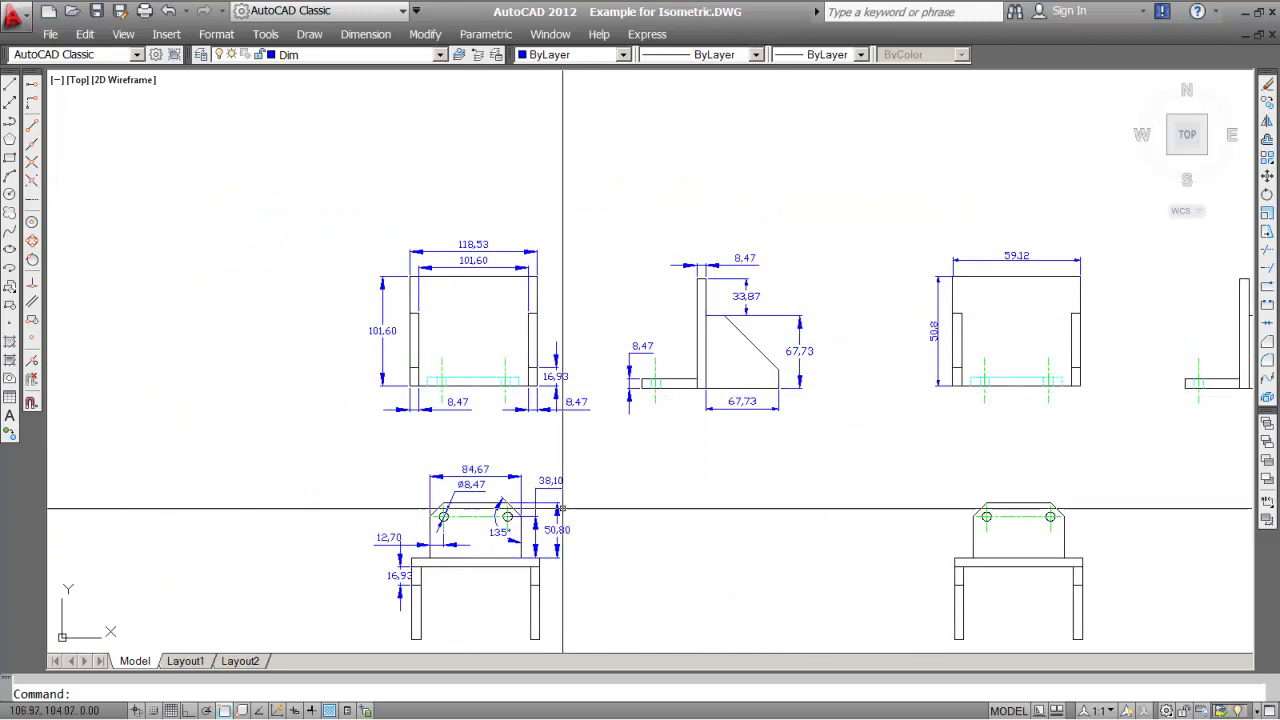
middle_click_drag(523, 543, 496, 504)
scroll(527, 490, "up", 3)
middle_click_drag(560, 300, 486, 303)
middle_click_drag(518, 89, 474, 135)
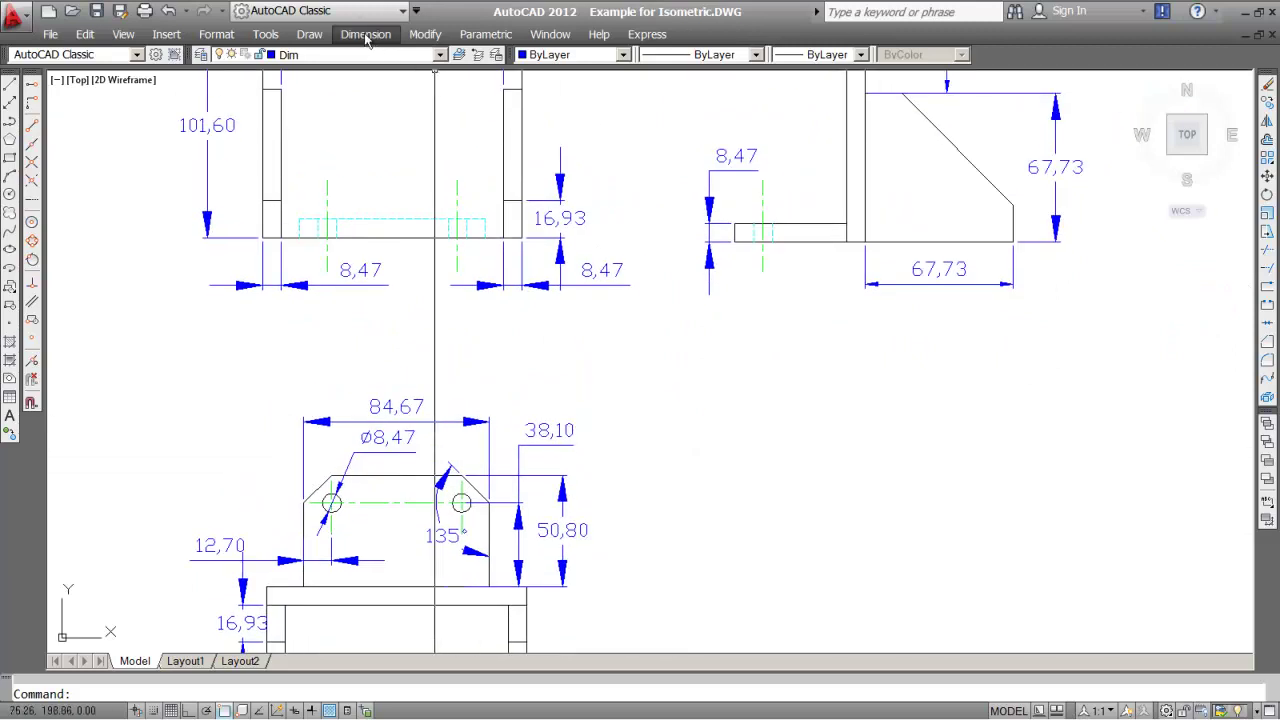
Step: Pan and zoom the drawing to bring the bracket views into sight
left_click(365, 34)
left_click(666, 302)
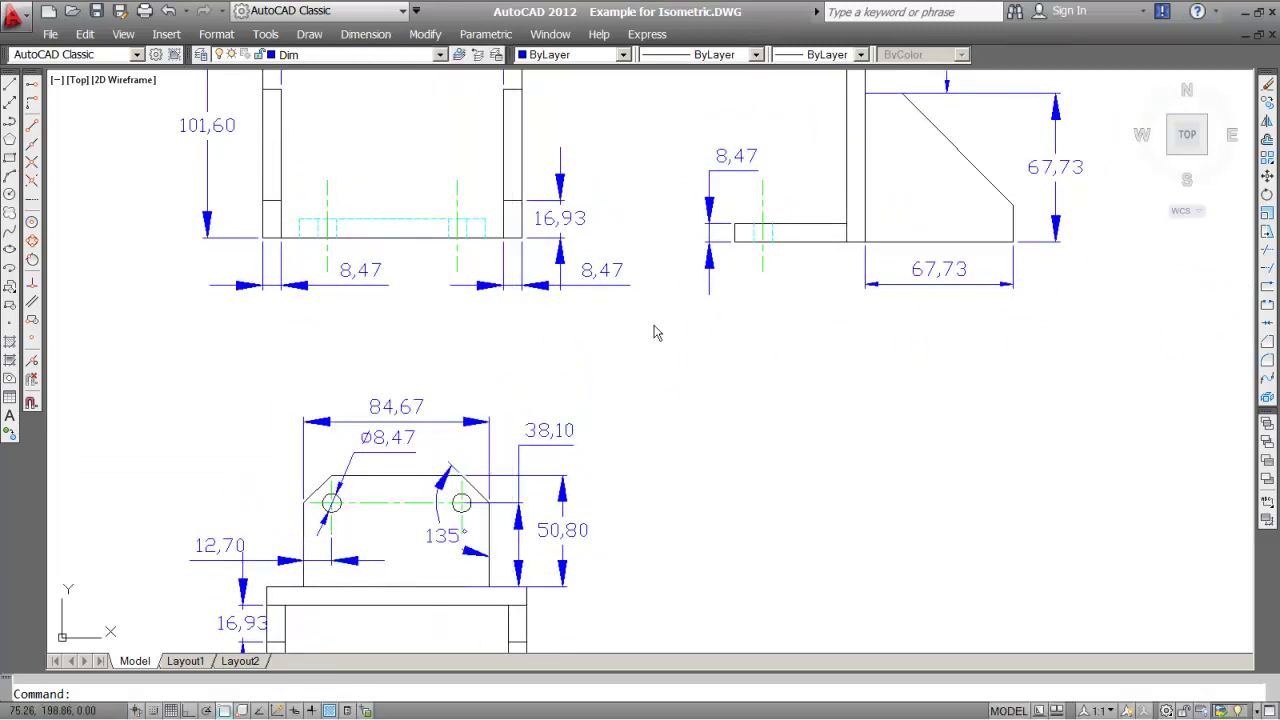
mouse_move(646, 410)
middle_mouse_down()
mouse_move(640, 309)
mouse_move(782, 346)
middle_mouse_up()
scroll(646, 297, "down", 2)
scroll(586, 289, "down", 1)
scroll(544, 387, "up", 3)
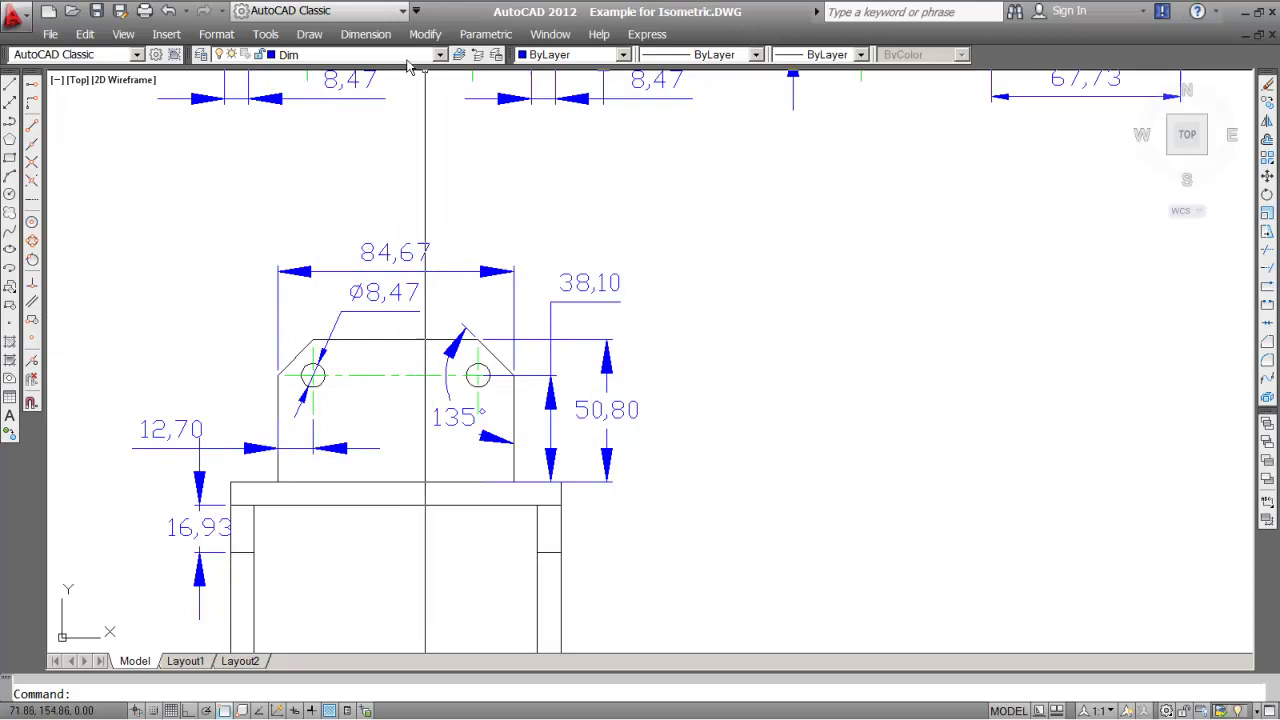
Step: Place a Ø4.23 diameter dimension above the left hole of the lower-right bracket
left_click(365, 34)
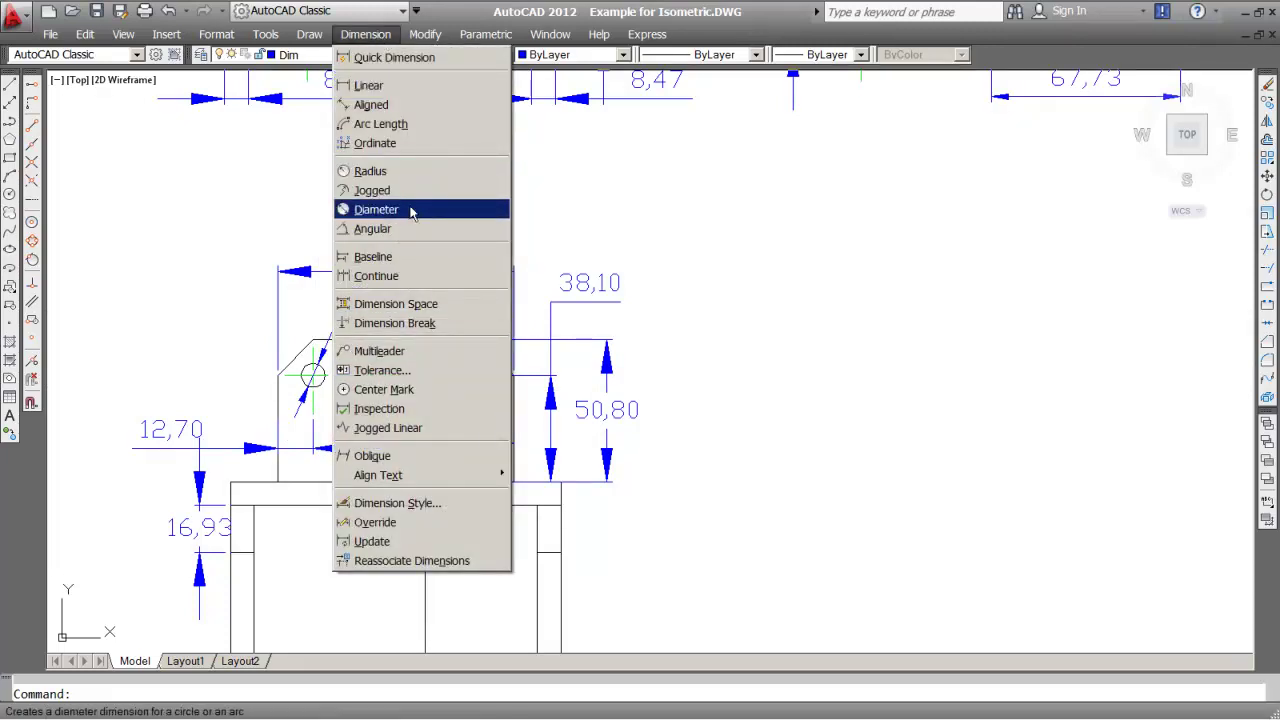
left_click(410, 212)
scroll(495, 412, "up", 3)
left_click(535, 375)
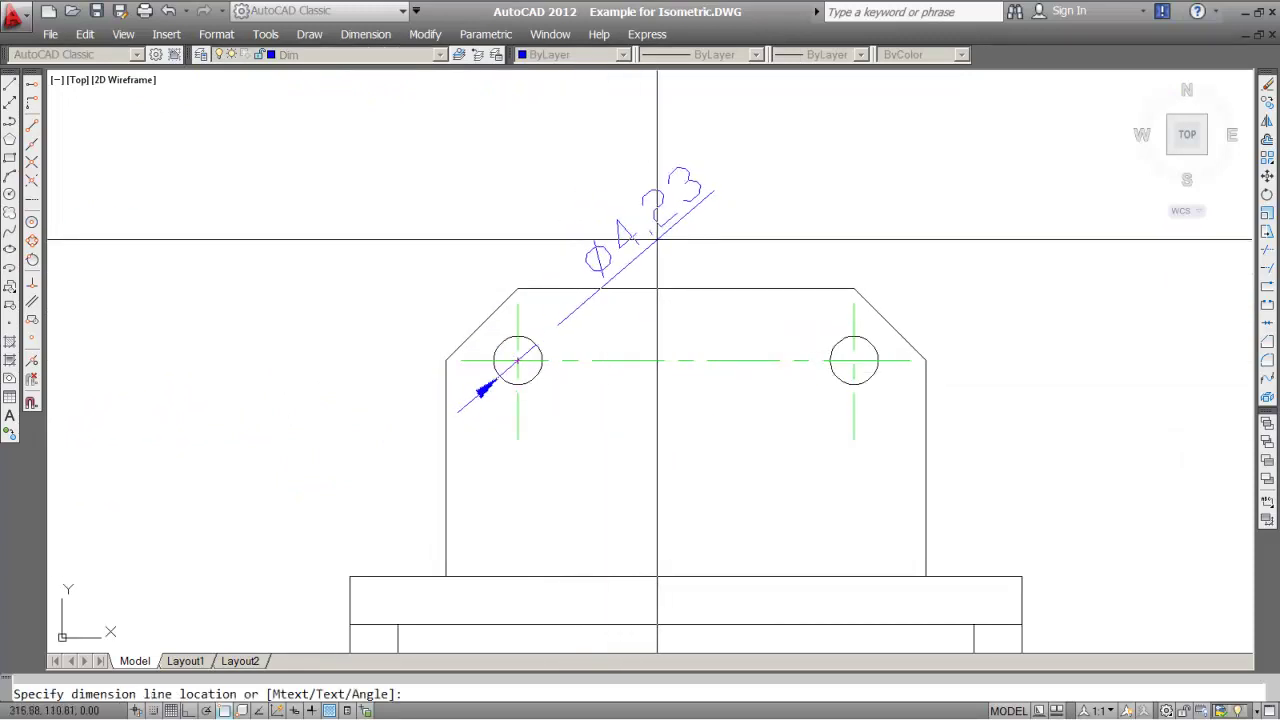
left_click(640, 240)
scroll(700, 270, "down", 3)
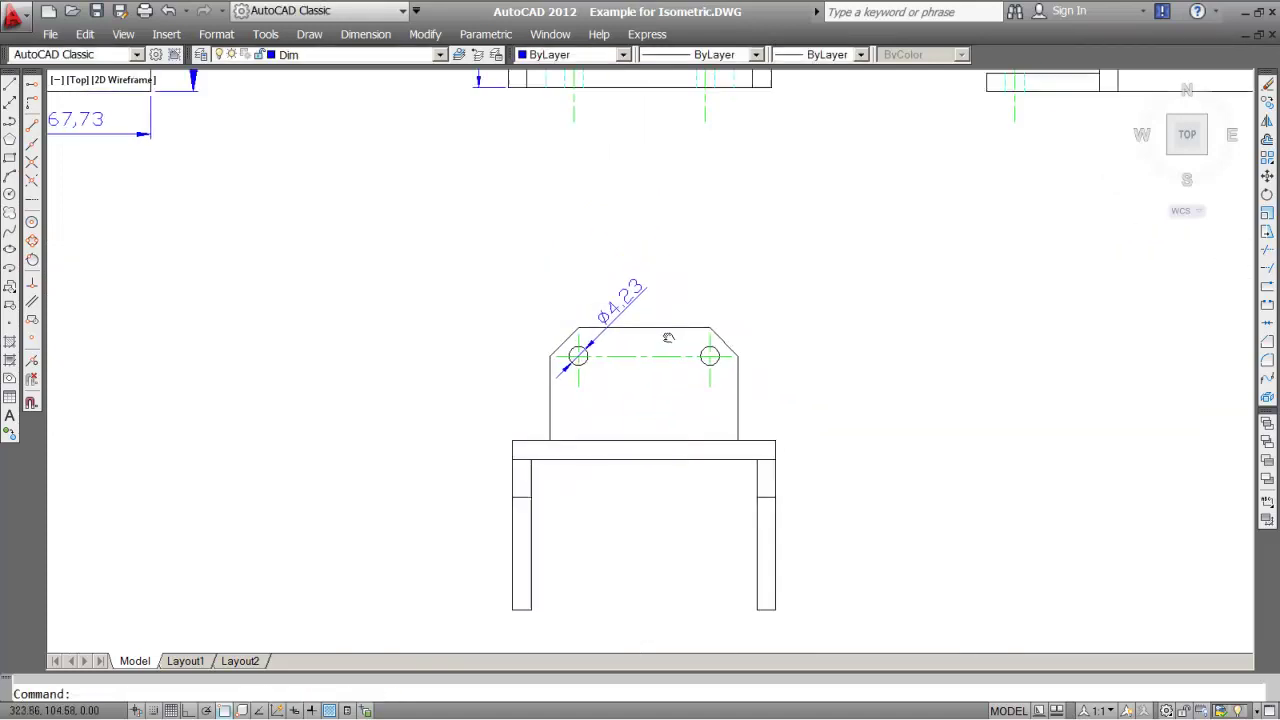
mouse_move(660, 270)
middle_mouse_down()
mouse_move(789, 318)
mouse_move(1002, 353)
middle_mouse_up()
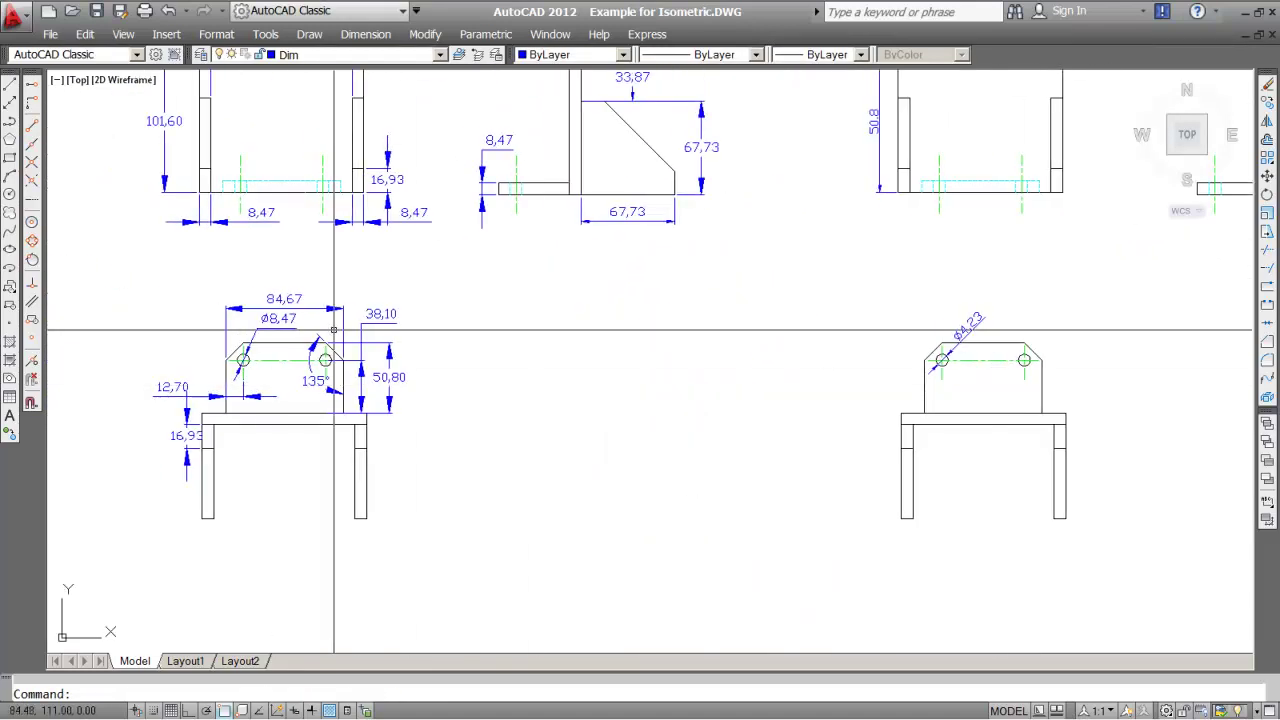
Step: Add a 135° angular dimension between the bracket's centre line and its right chamfer
middle_click_drag(613, 334, 357, 358)
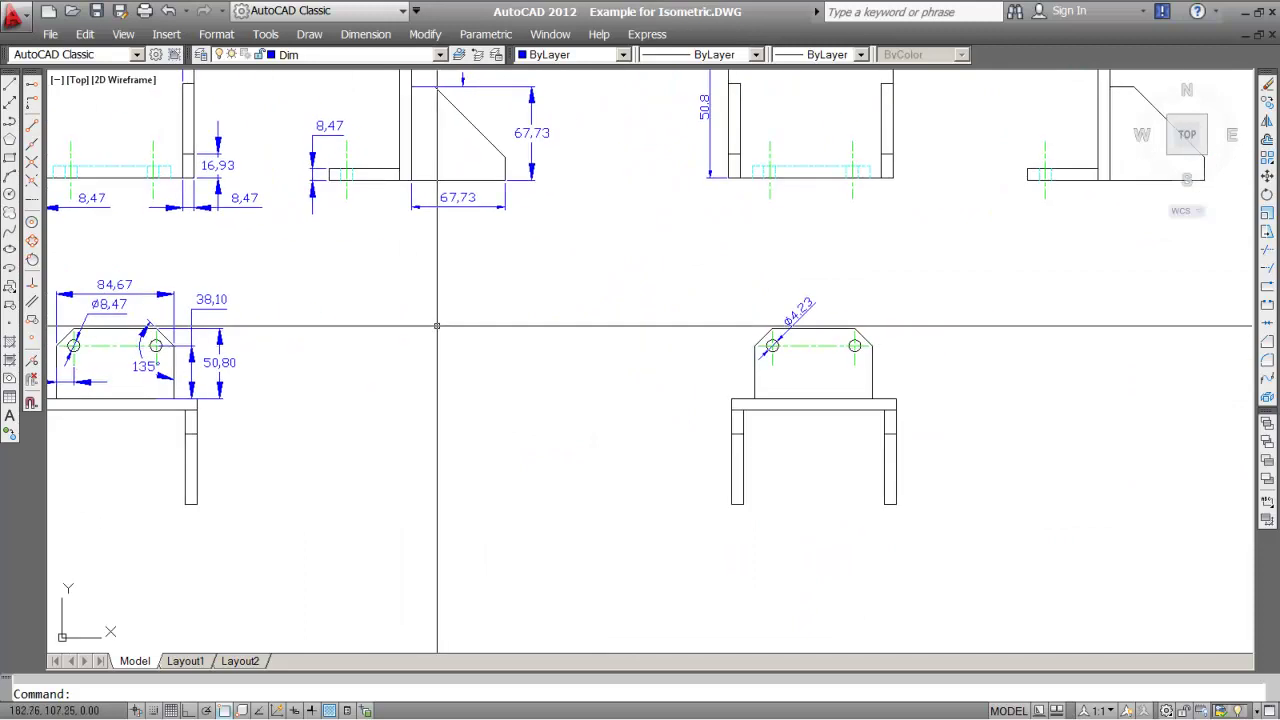
left_click(365, 34)
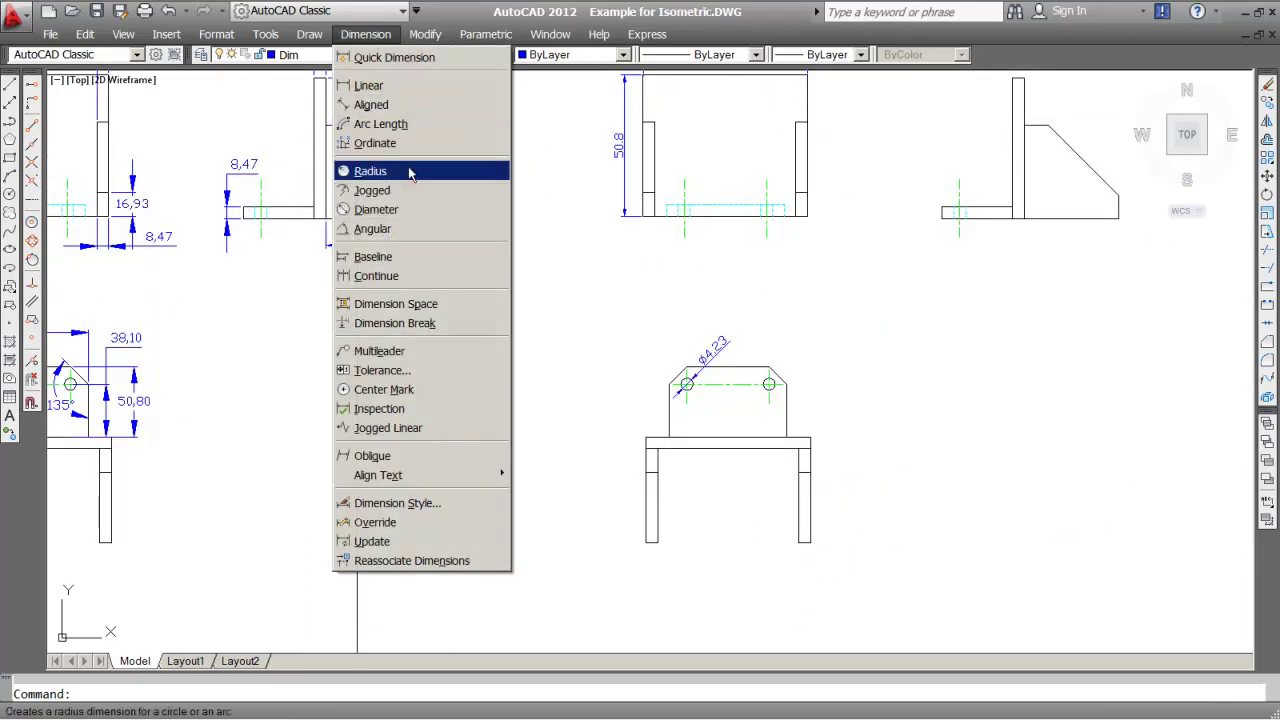
left_click(398, 229)
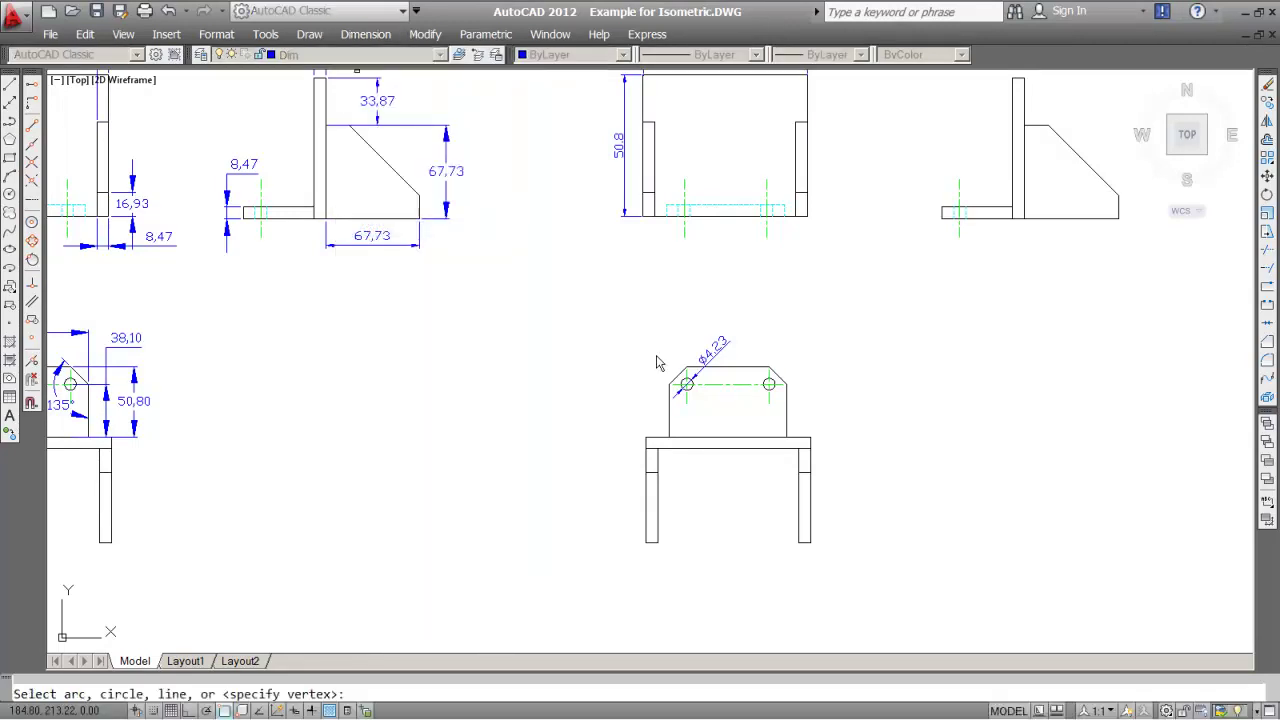
scroll(704, 384, "up", 6)
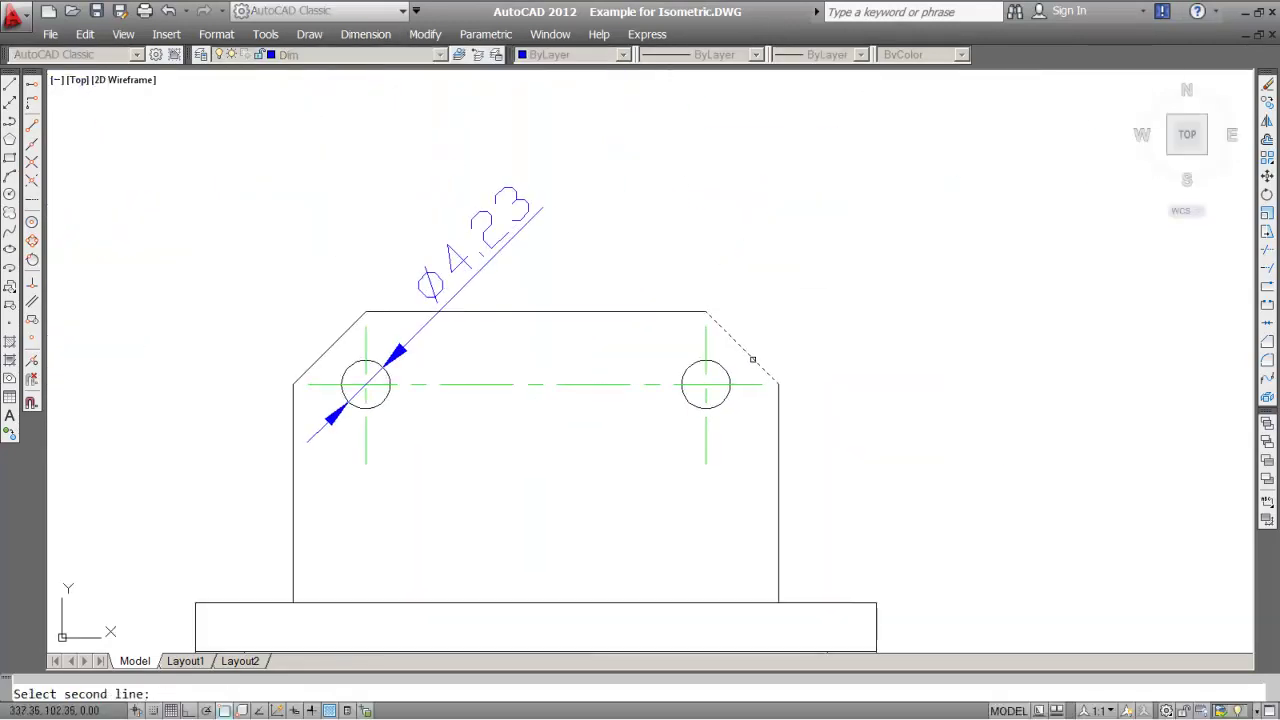
left_click(776, 446)
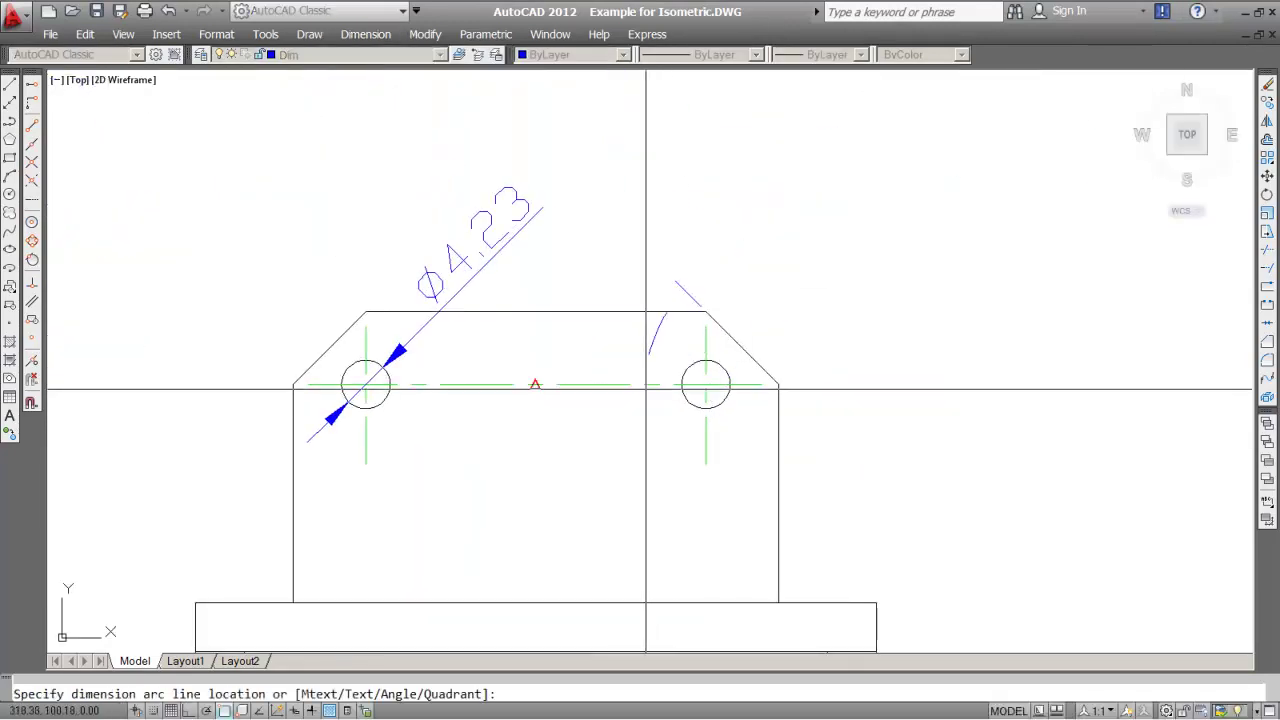
left_click(625, 438)
scroll(720, 428, "down", 7)
scroll(700, 360, "down", 4)
scroll(700, 400, "down", 1)
scroll(702, 418, "up", 5)
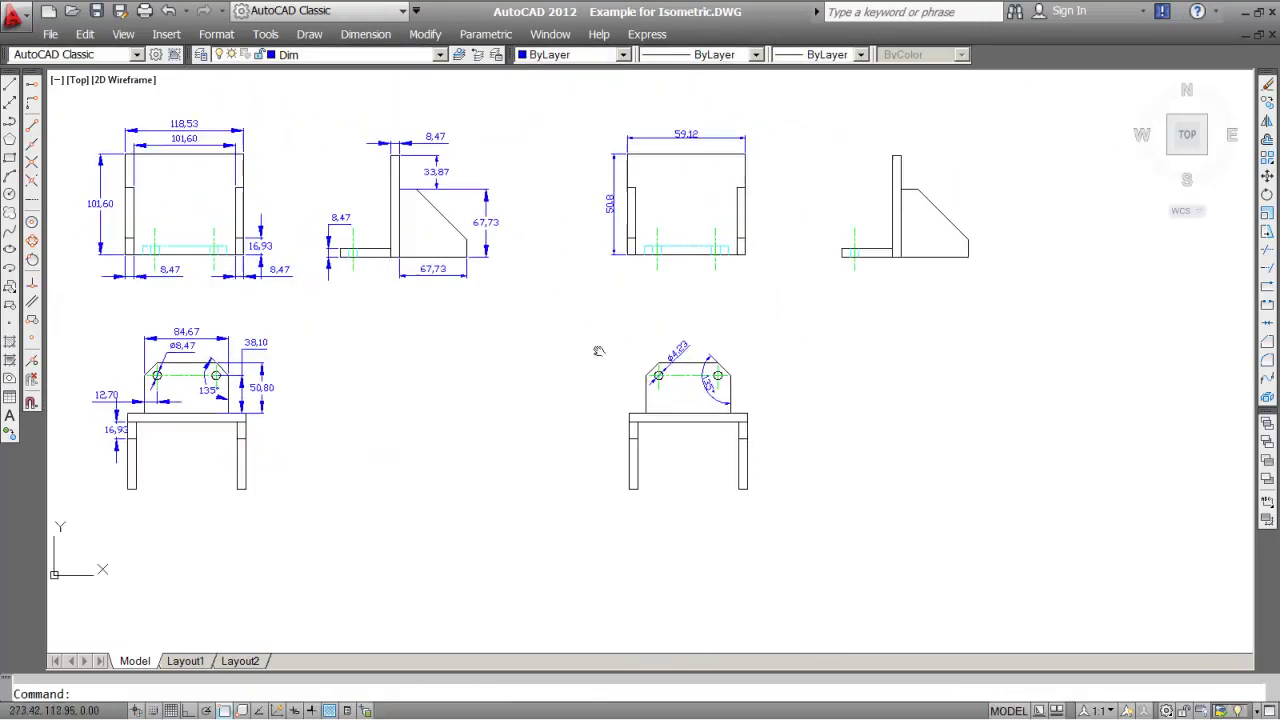
scroll(689, 426, "down", 1)
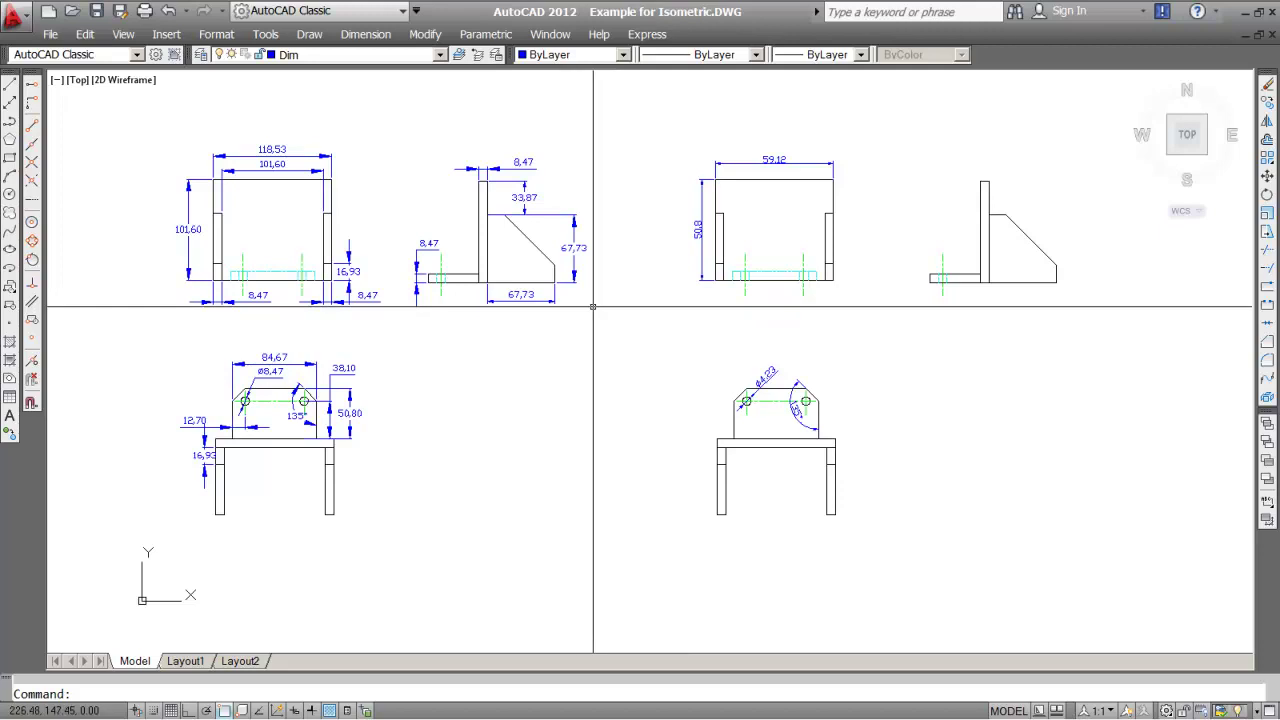
mouse_move(609, 301)
middle_mouse_down()
mouse_move(636, 360)
mouse_move(579, 310)
mouse_move(581, 344)
middle_mouse_up()
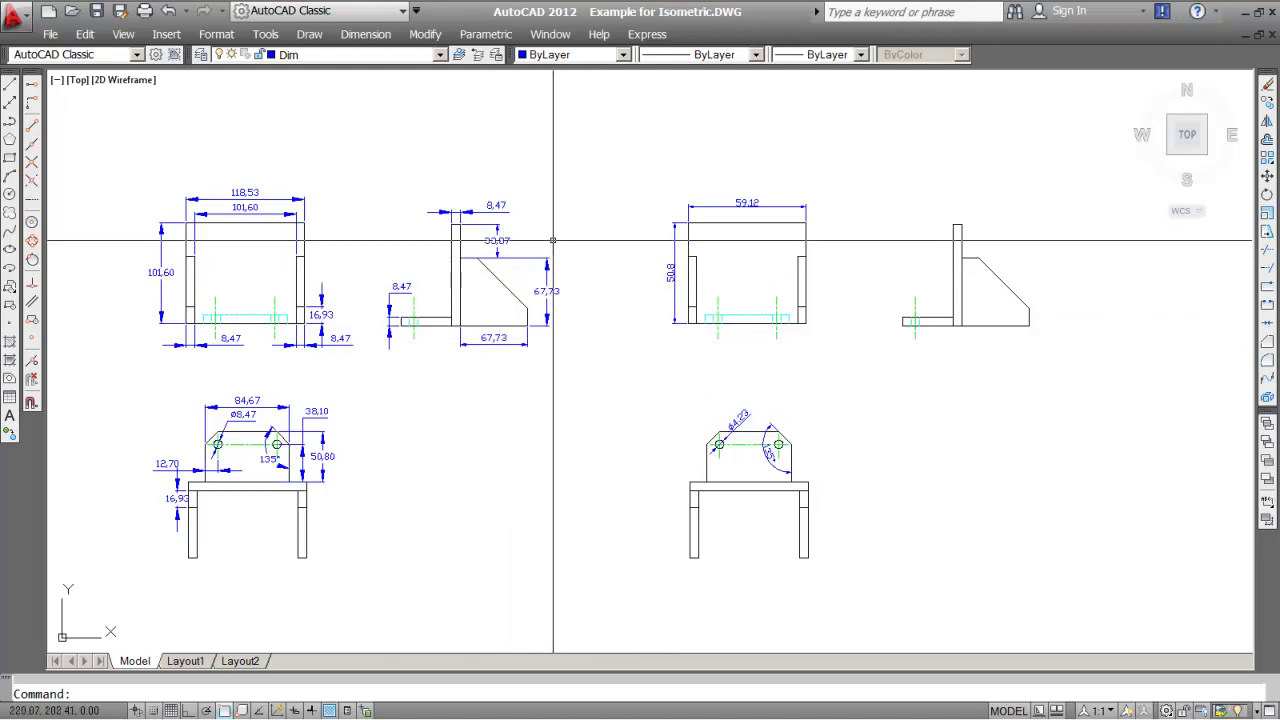
left_click(216, 34)
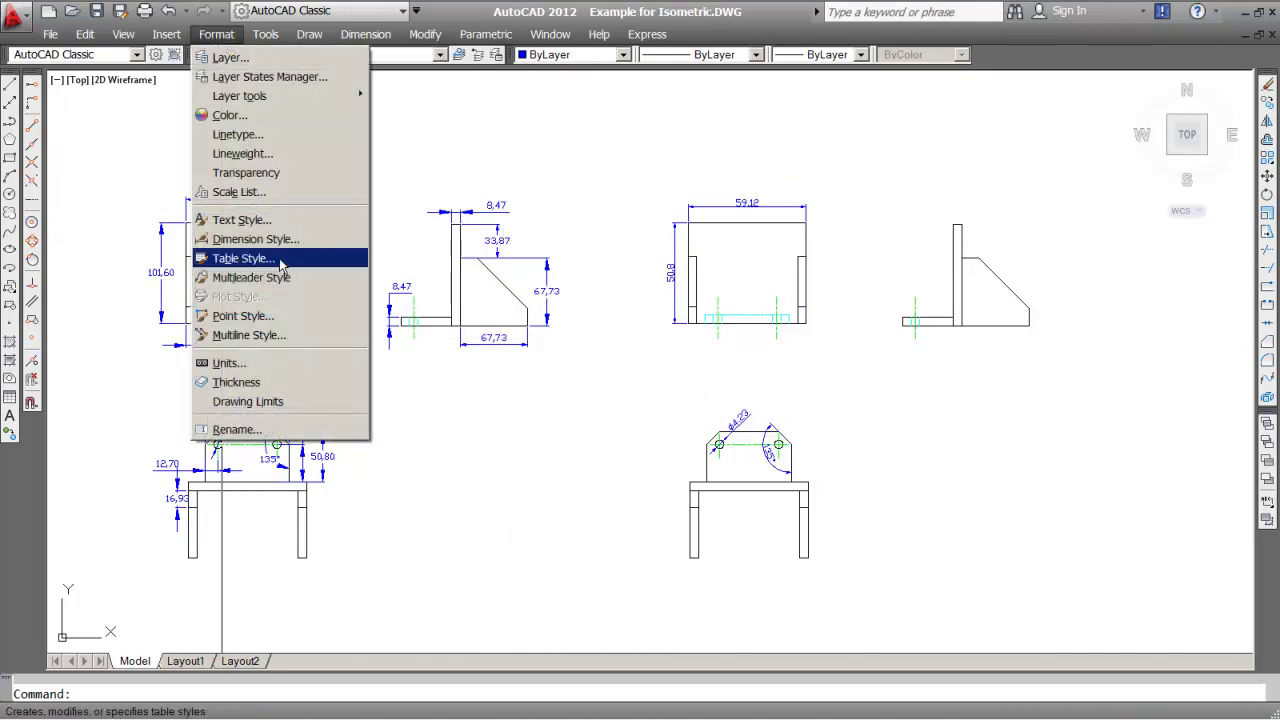
left_click(255, 239)
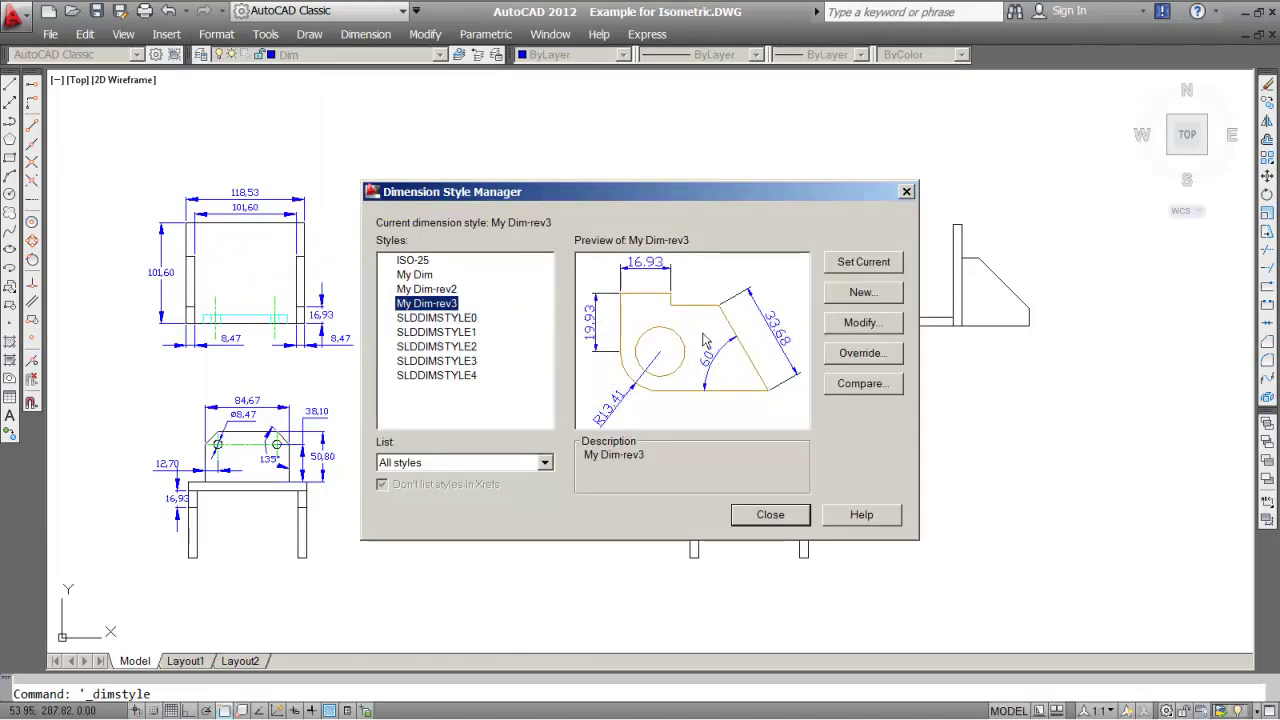
left_click(790, 514)
scroll(723, 420, "down", 3)
scroll(723, 357, "up", 5)
scroll(600, 314, "down", 5)
middle_click_drag(600, 314, 676, 336)
scroll(529, 423, "up", 1)
scroll(697, 300, "up", 1)
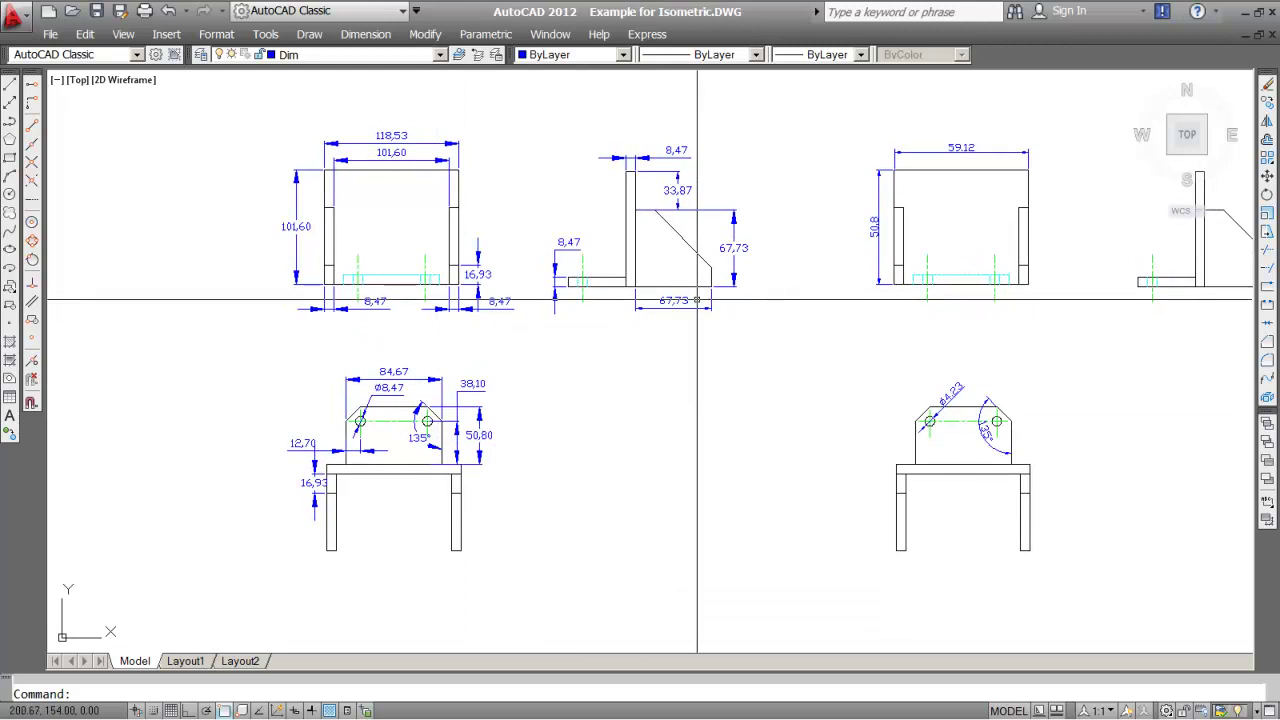
middle_click_drag(751, 297, 666, 334)
middle_click_drag(666, 263, 567, 291)
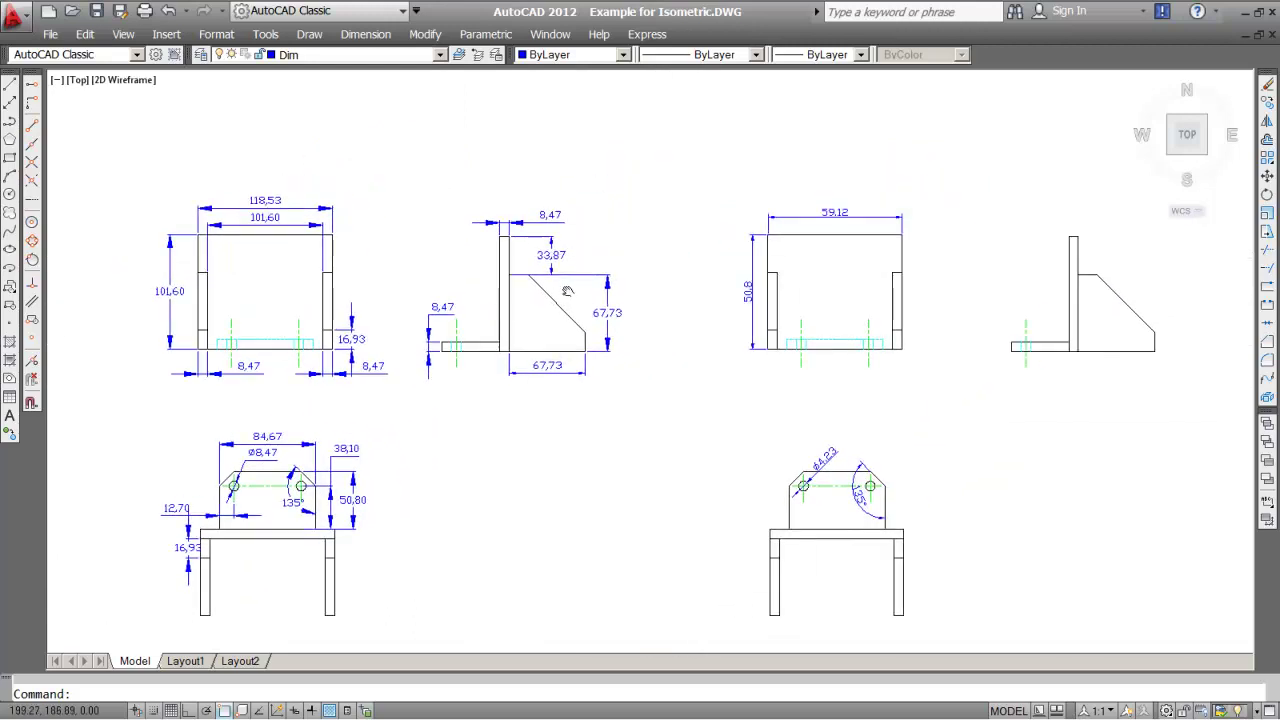
middle_click_drag(811, 359, 611, 255)
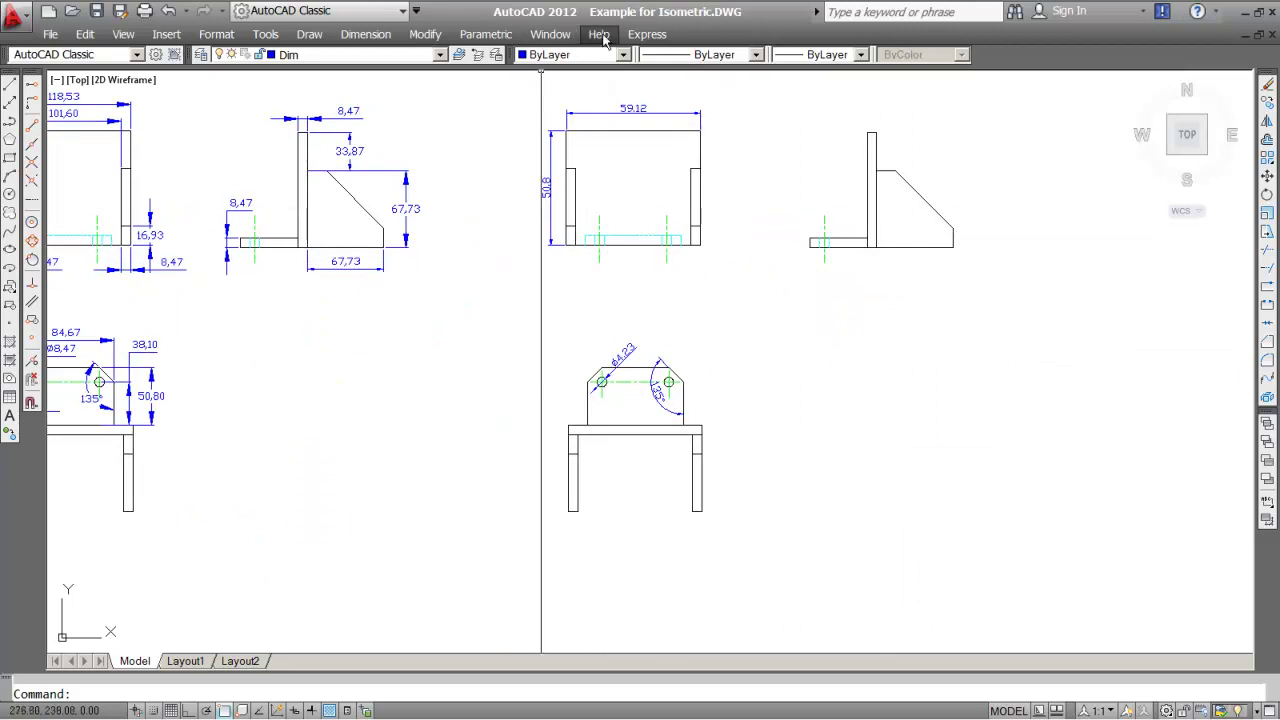
Step: Switch to Example for Orthograp.dwg from the Window menu and zoom in on the 3D bracket
left_click(550, 34)
left_click(620, 237)
scroll(848, 335, "up", 1)
scroll(820, 360, "up", 2)
scroll(790, 390, "up", 2)
scroll(762, 414, "up", 2)
scroll(750, 414, "up", 2)
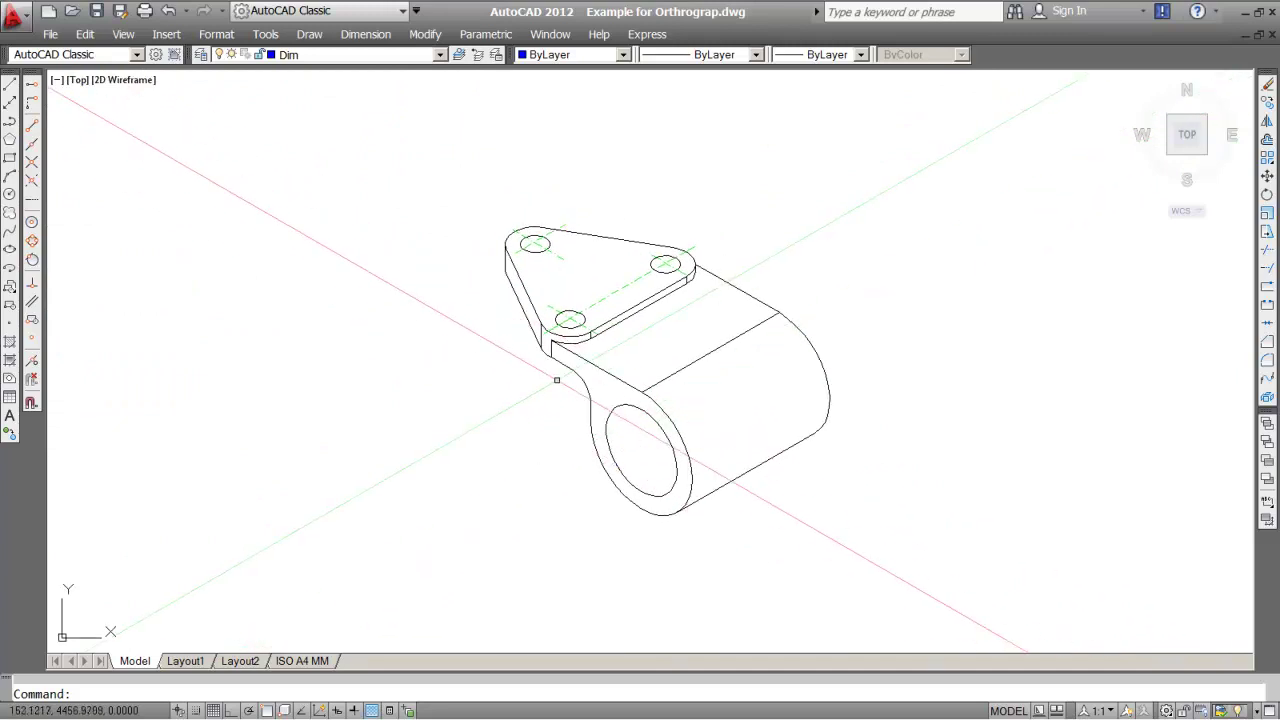
scroll(566, 300, "down", 2)
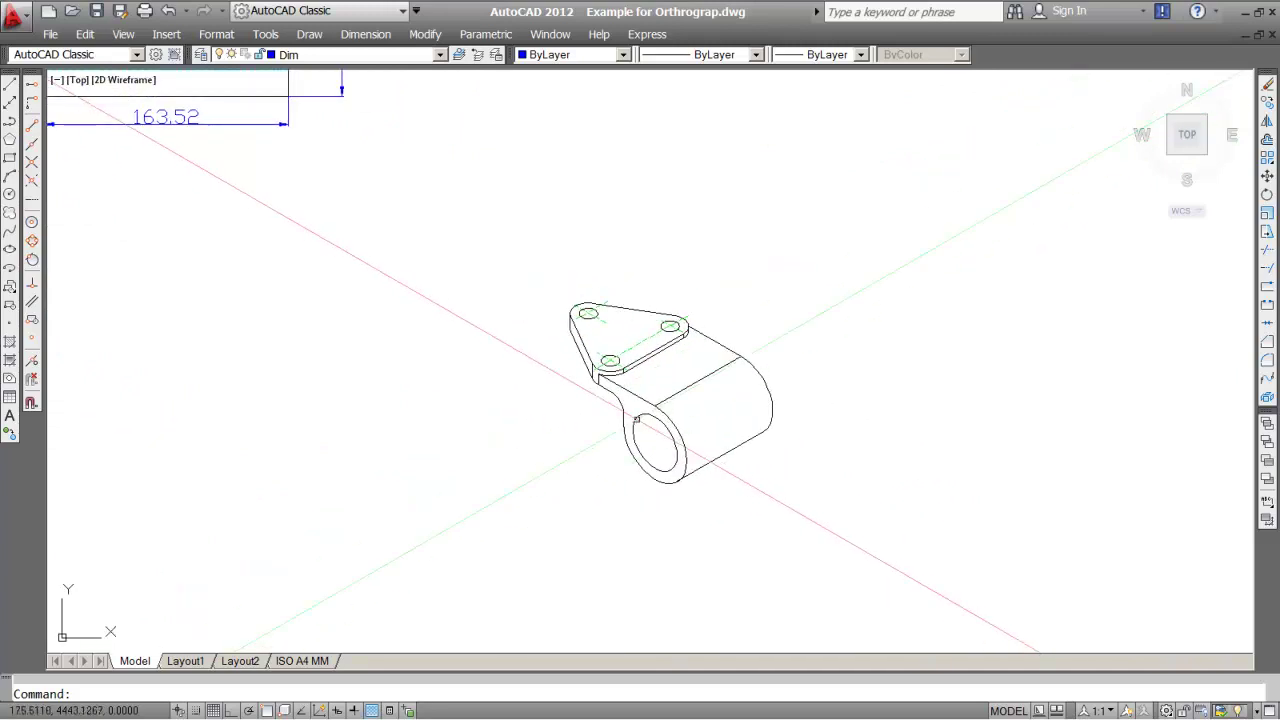
Step: From Format > Dimension Style, begin a new style My dim-rev1 based on ISO-25
left_click(216, 34)
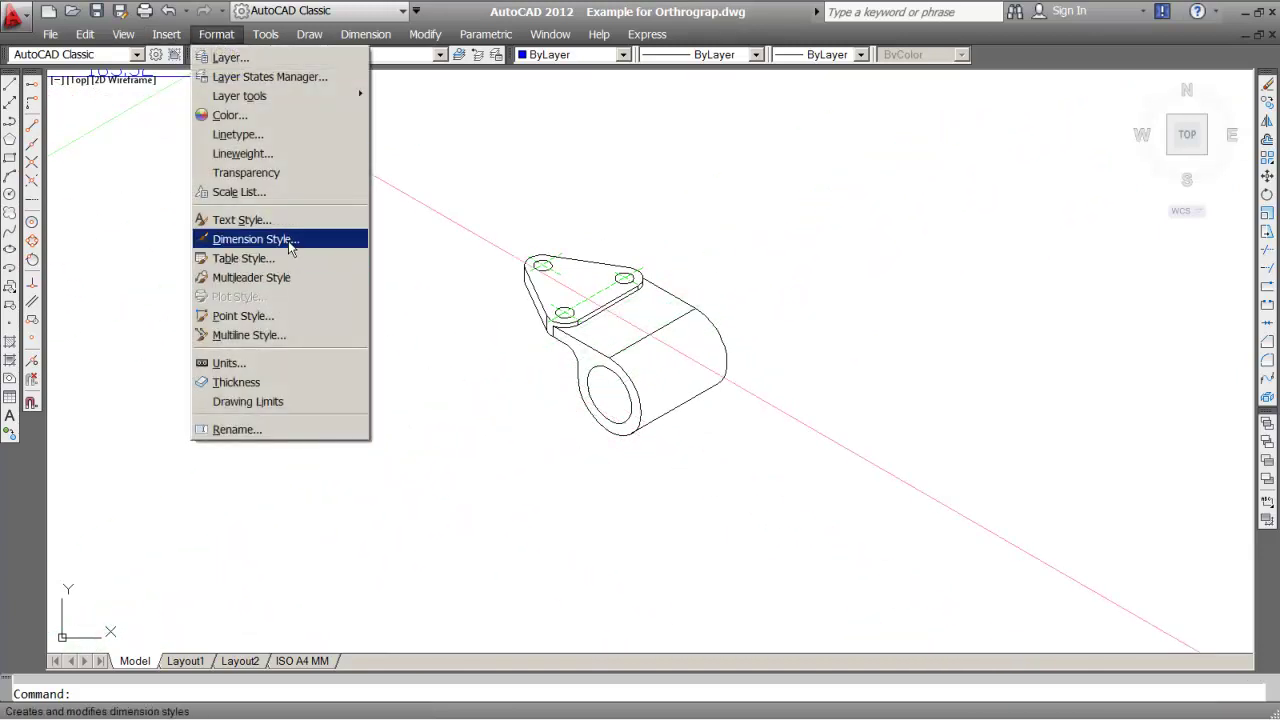
left_click(286, 243)
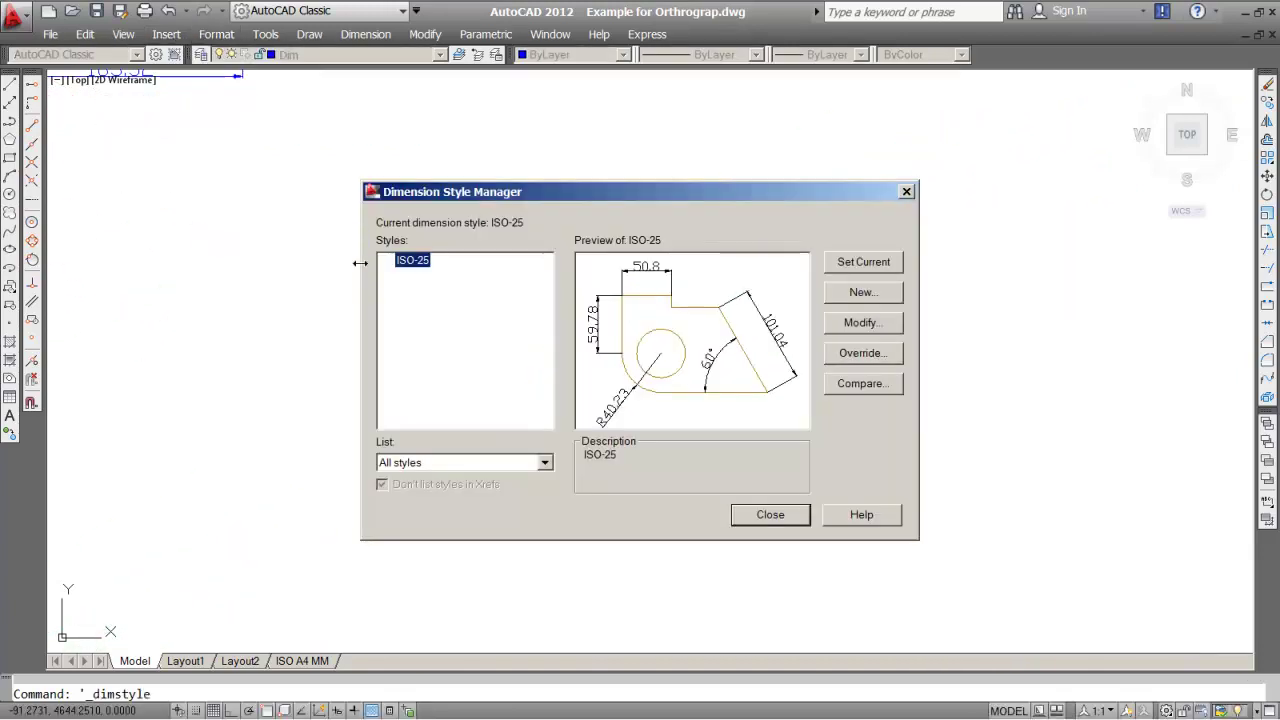
left_click(864, 292)
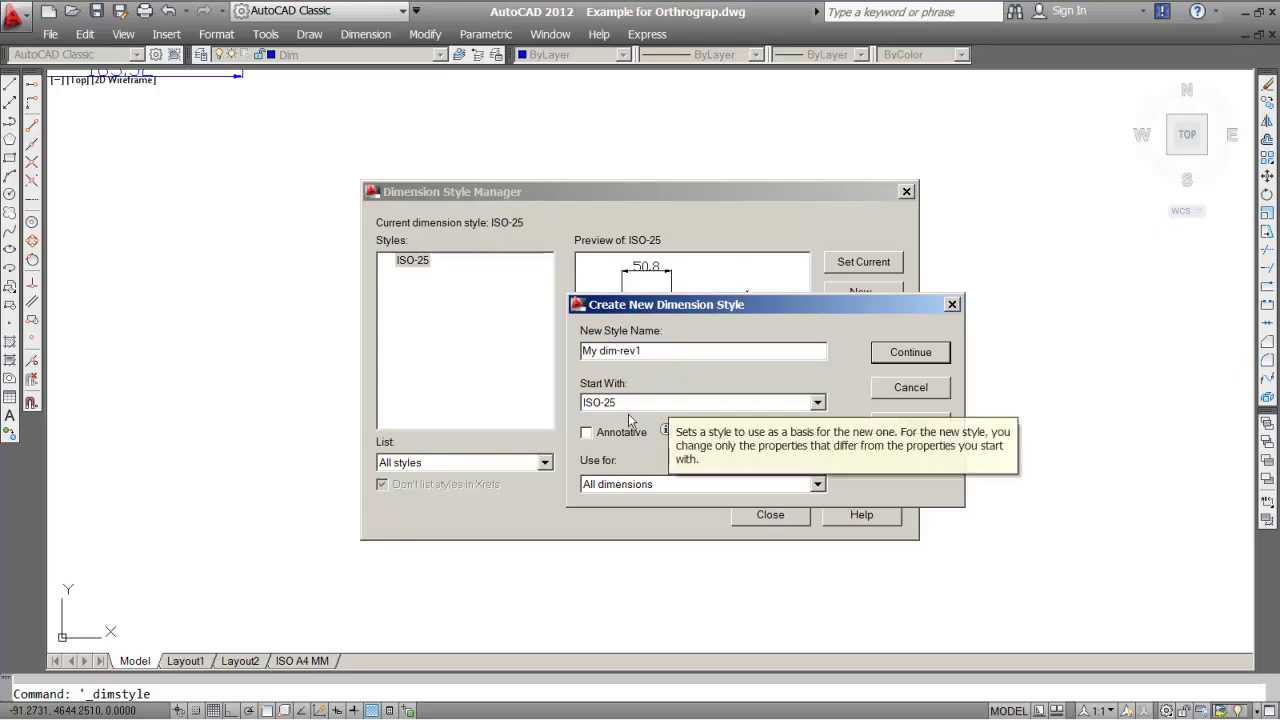
left_click(920, 355)
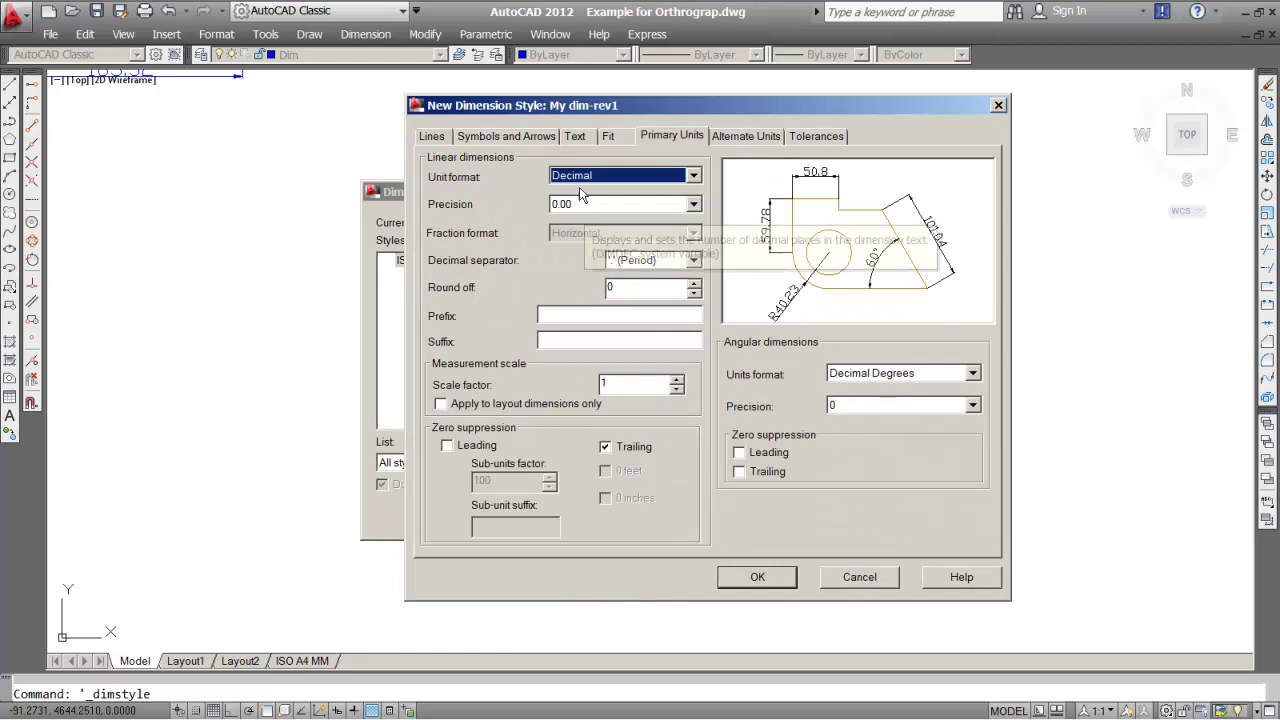
Step: Set the dimension line colour to ByLayer and review the Symbols, Text and Fit settings
left_click(440, 137)
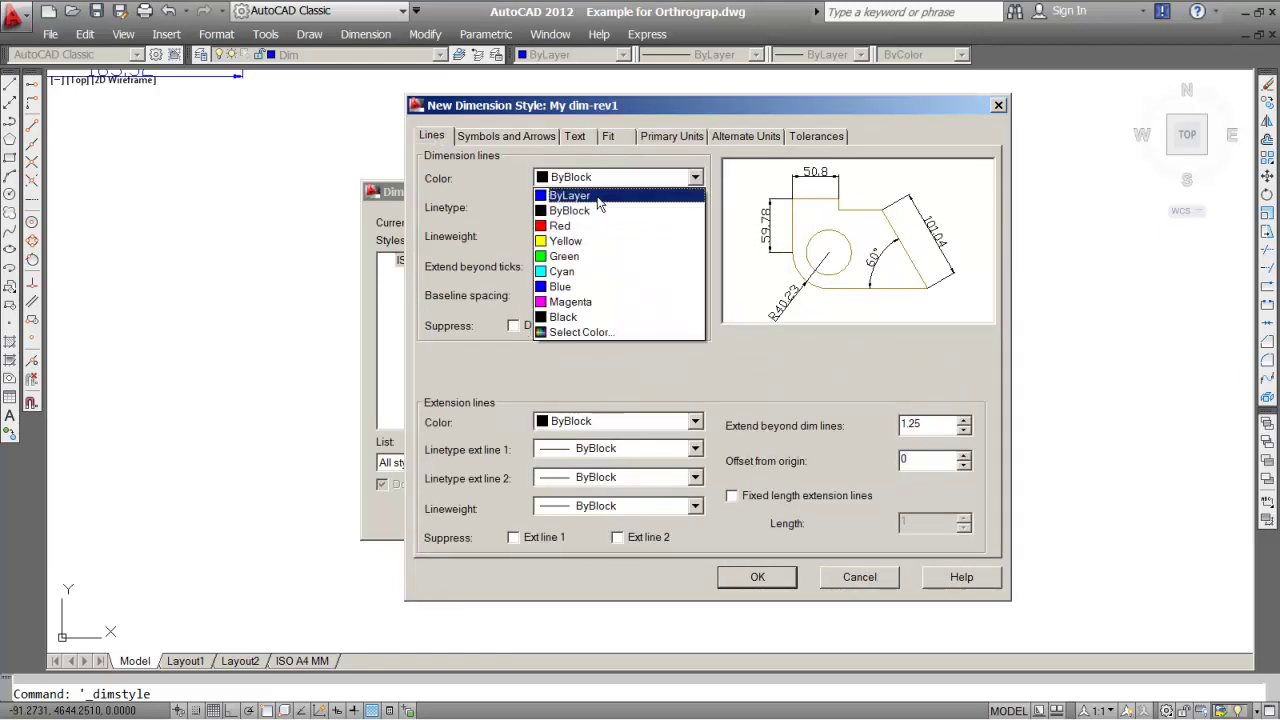
left_click(632, 204)
double_click(662, 292)
type(".625")
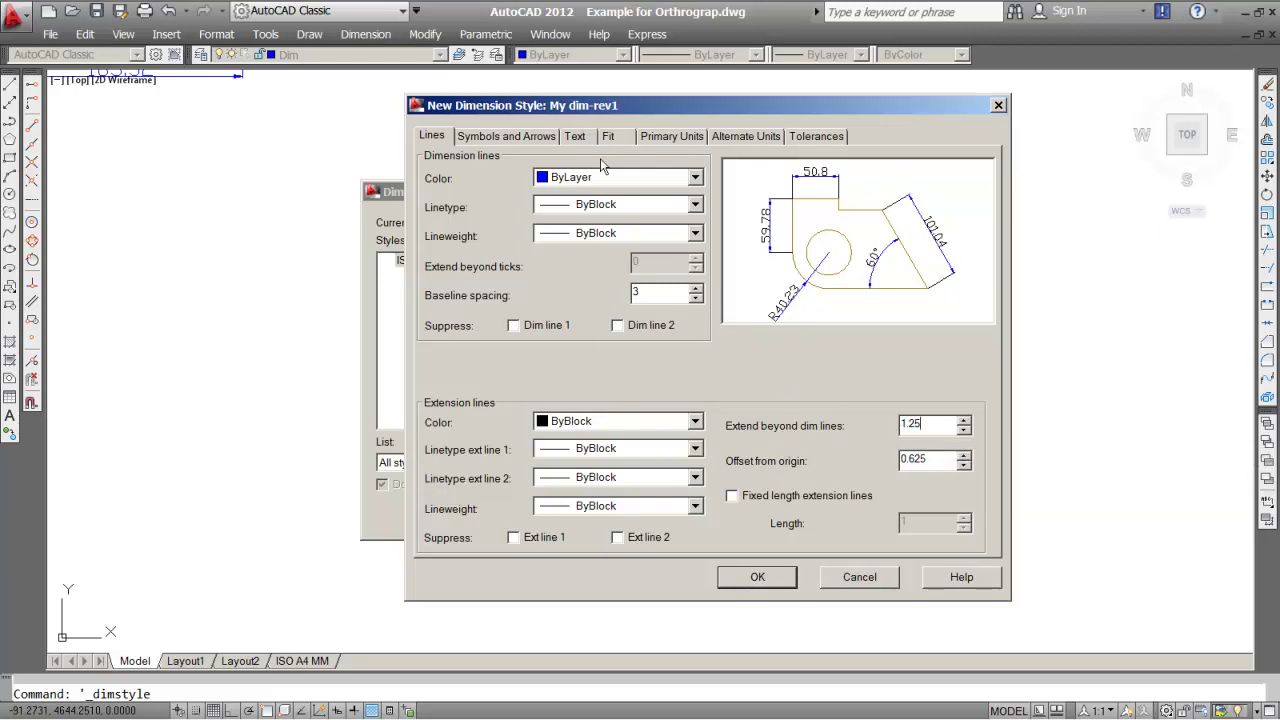
left_click(530, 138)
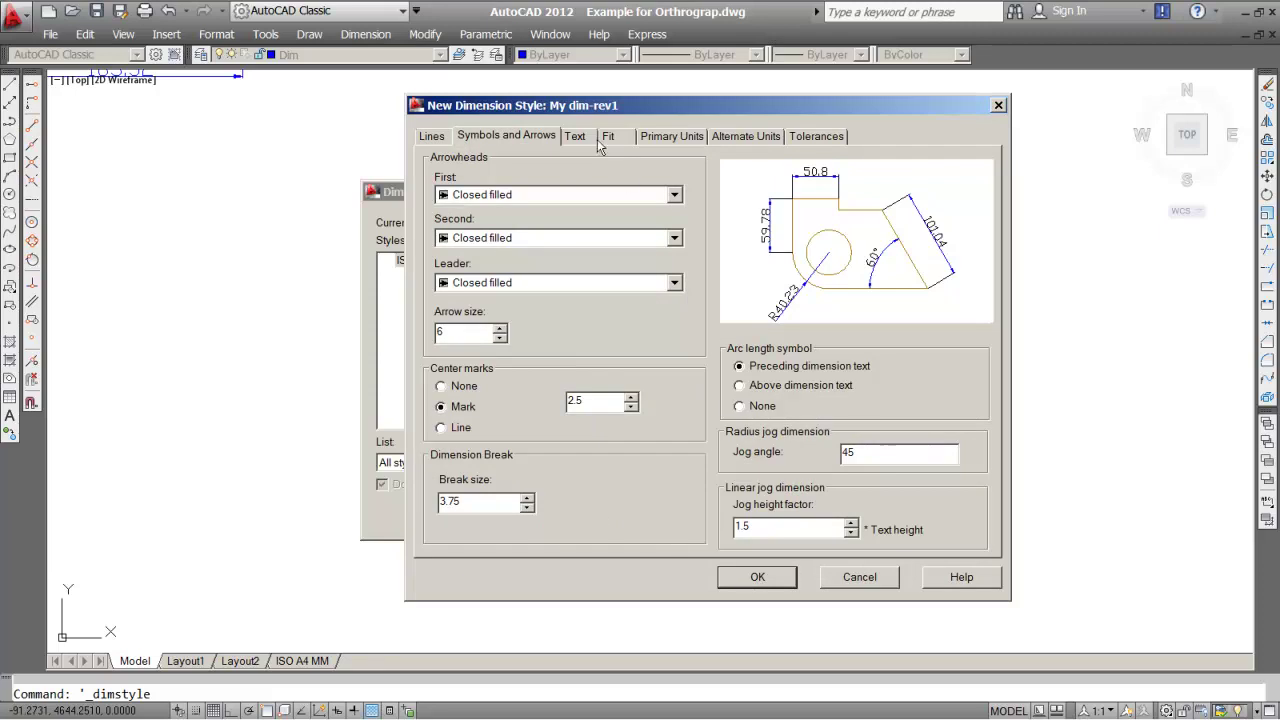
left_click(576, 137)
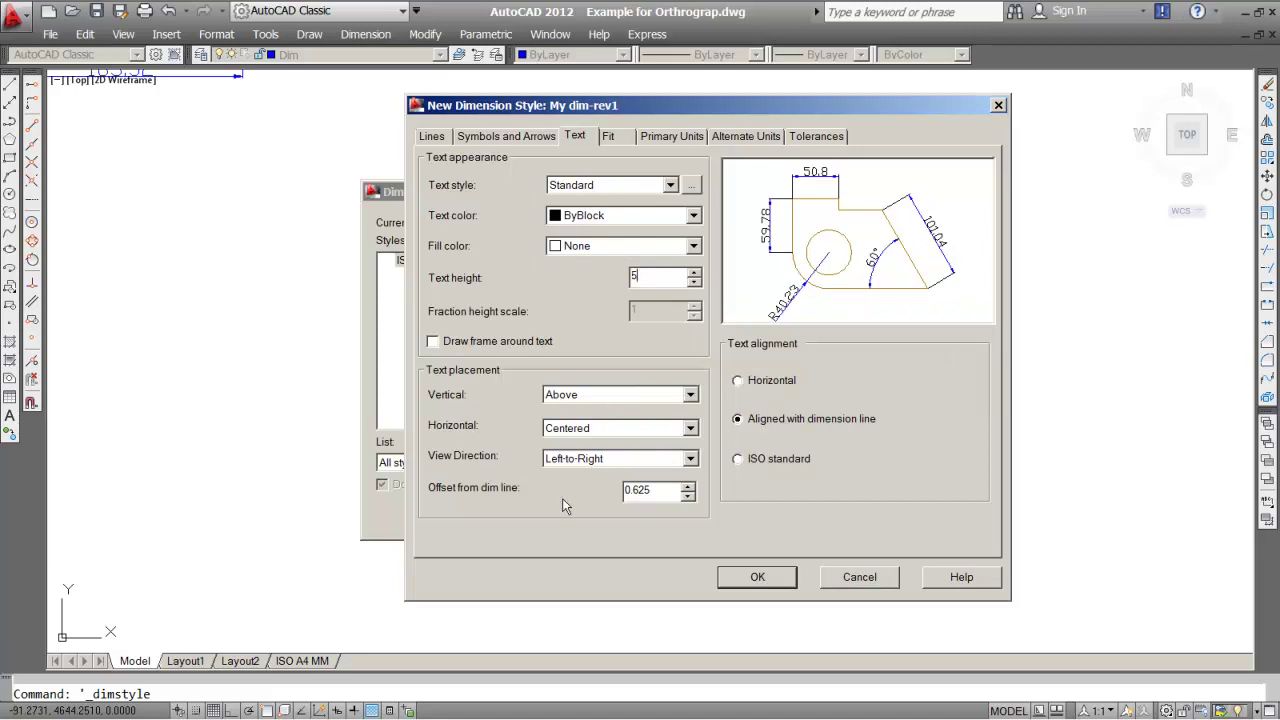
left_click(612, 140)
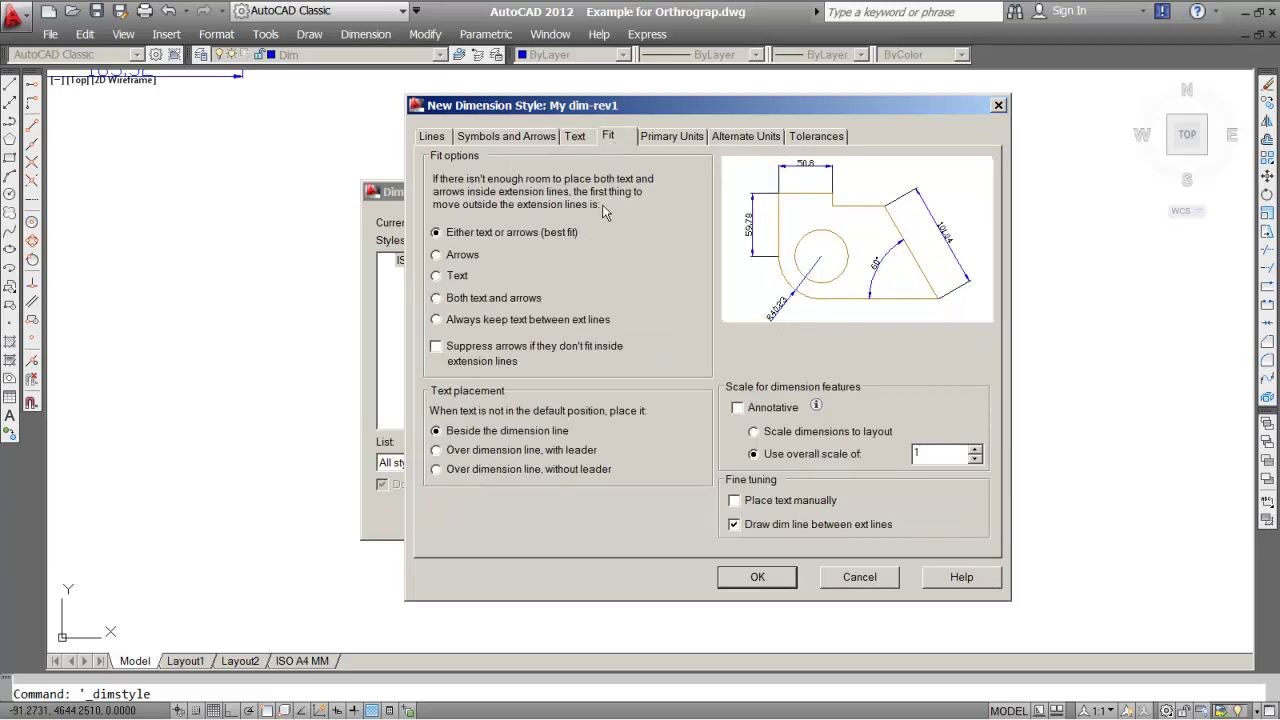
Step: Set primary units to Decimal with 0.00 precision, then save the style and close the manager
left_click(675, 140)
left_click(627, 180)
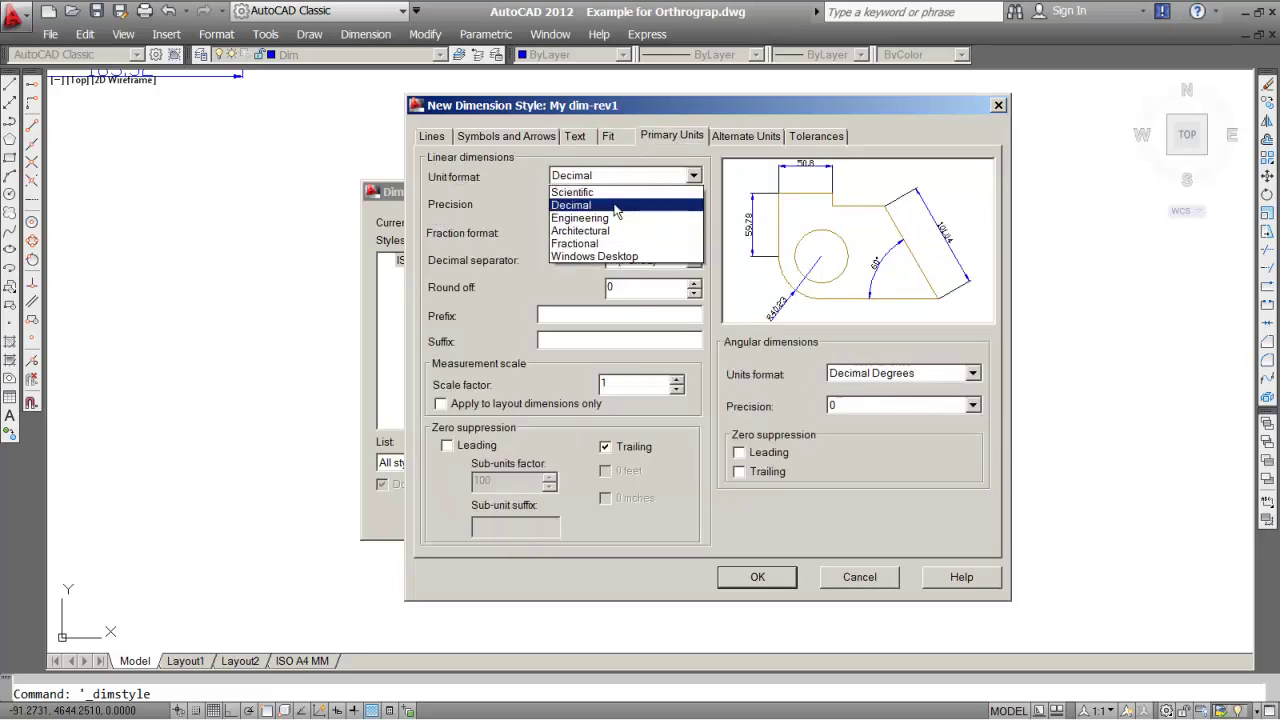
left_click(615, 205)
left_click(625, 204)
left_click(628, 246)
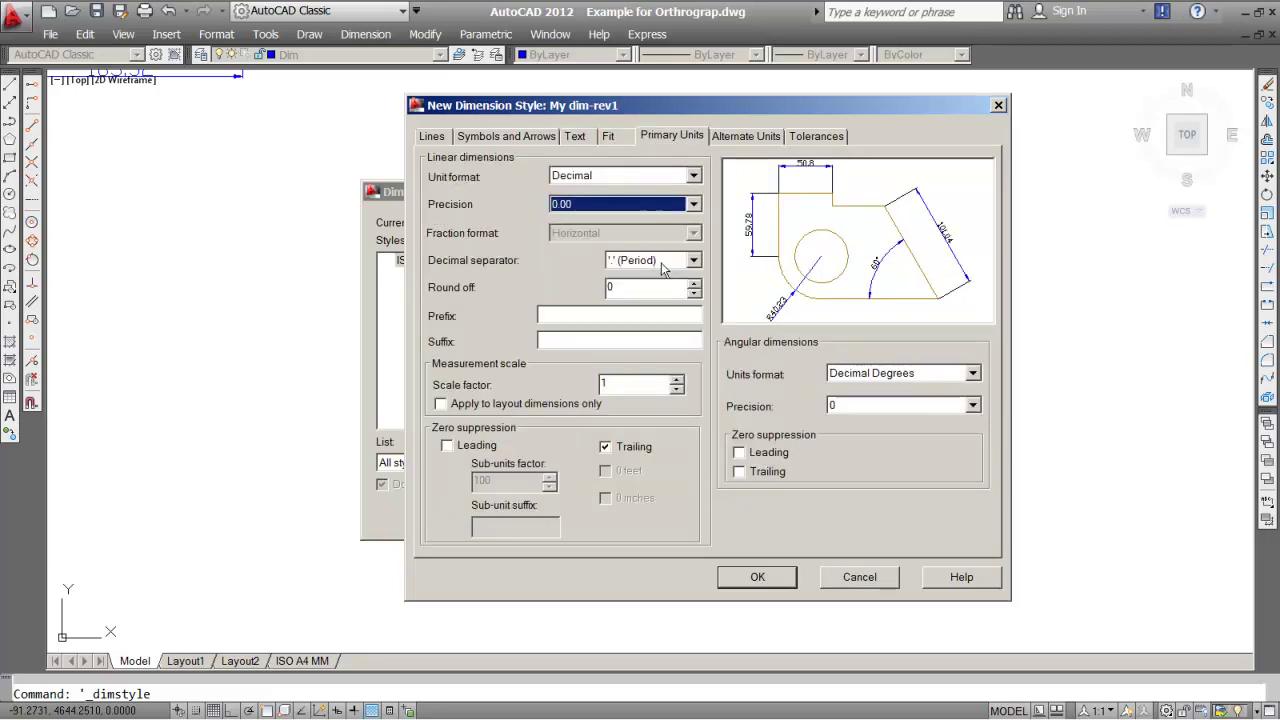
left_click(656, 280)
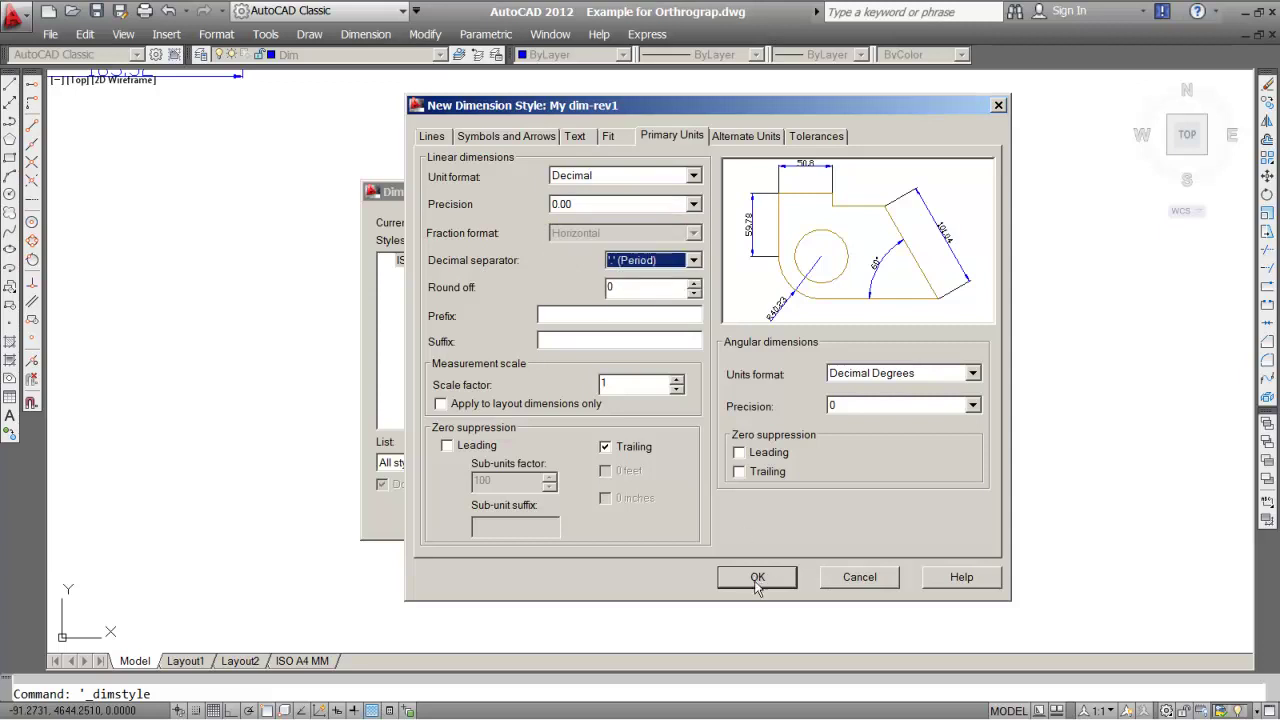
left_click(757, 578)
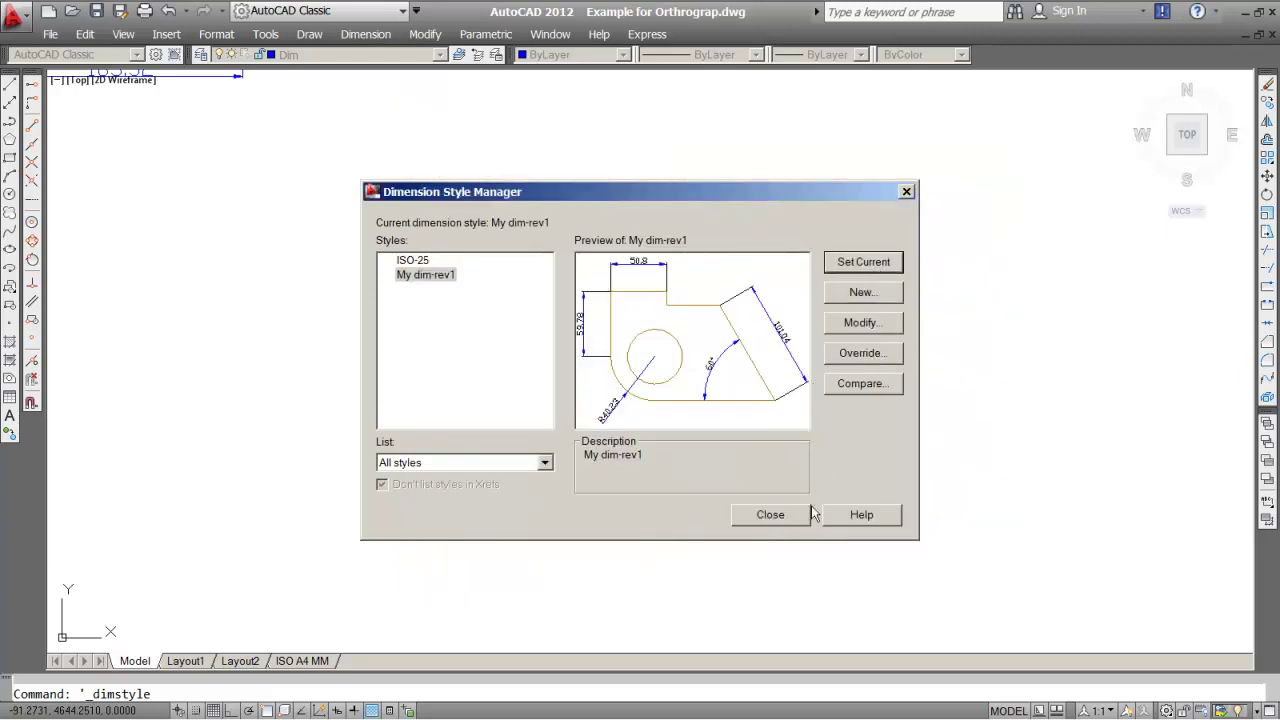
left_click(795, 514)
Step: With Osnap on, add a 66.76 aligned dimension along the cylinder edge, placed below it
scroll(494, 375, "up", 3)
middle_click_drag(494, 375, 481, 375)
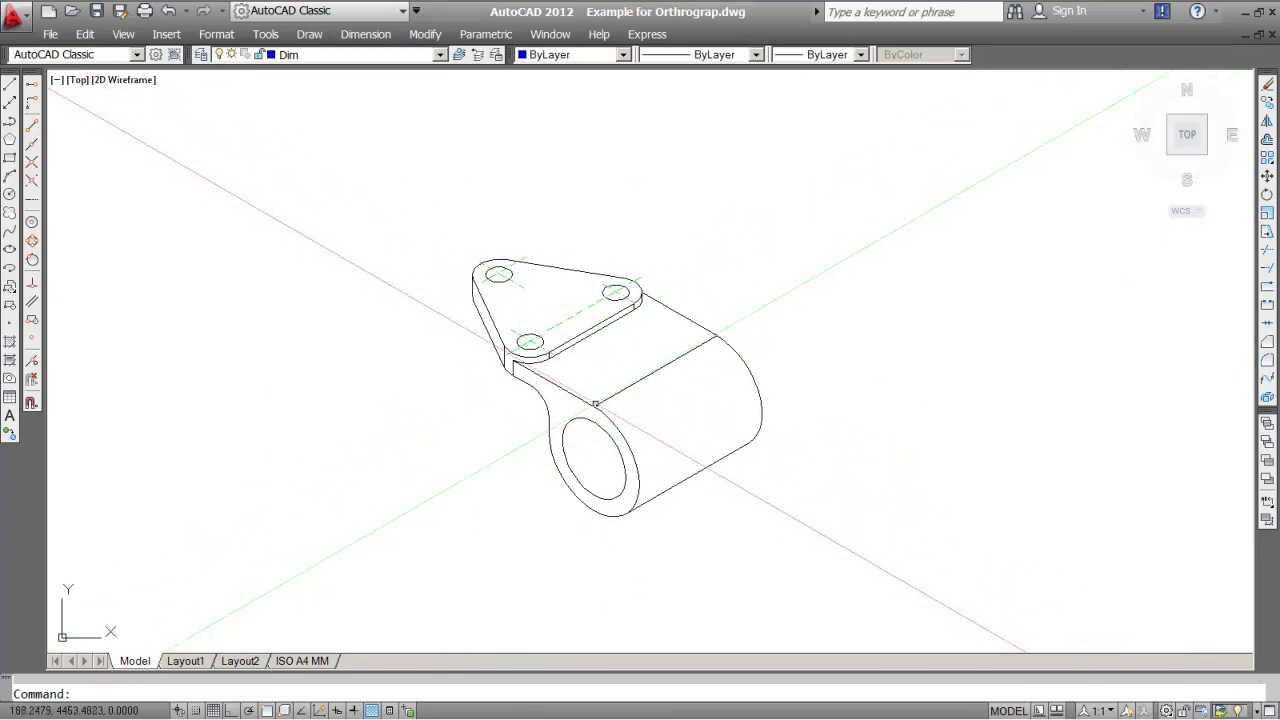
scroll(867, 356, "down", 3)
scroll(770, 410, "up", 3)
scroll(700, 380, "up", 1)
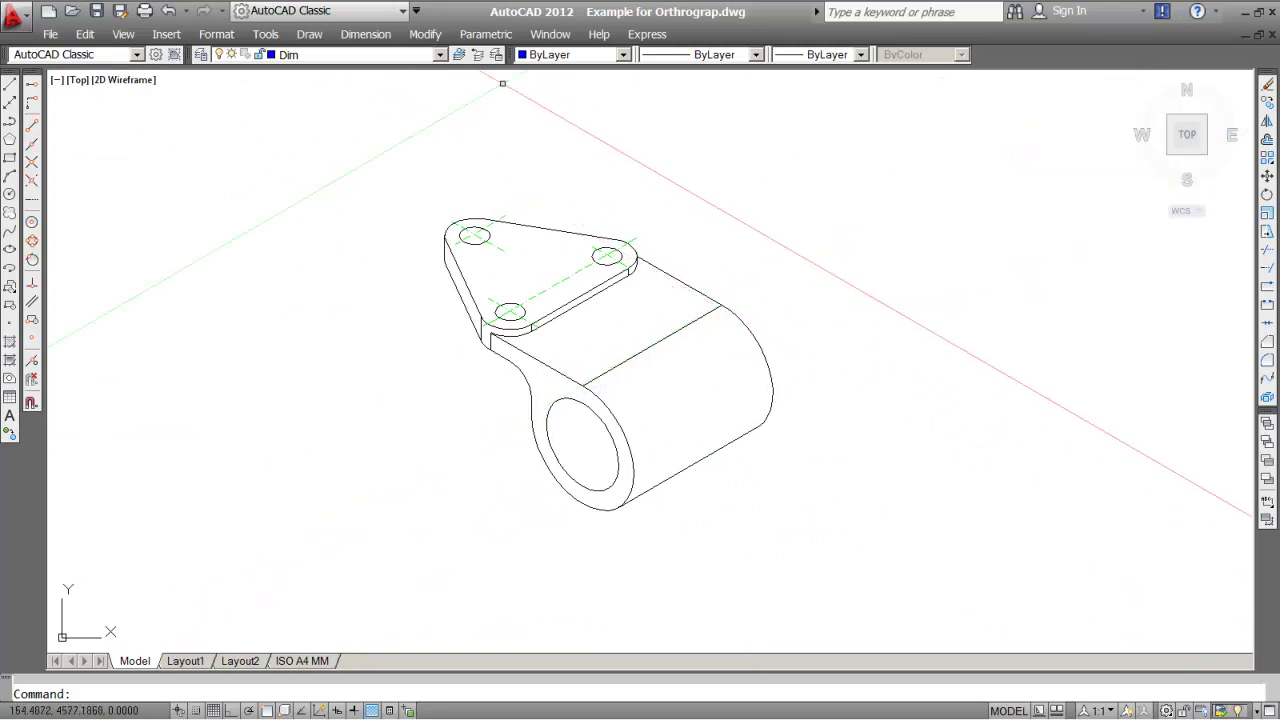
left_click(366, 36)
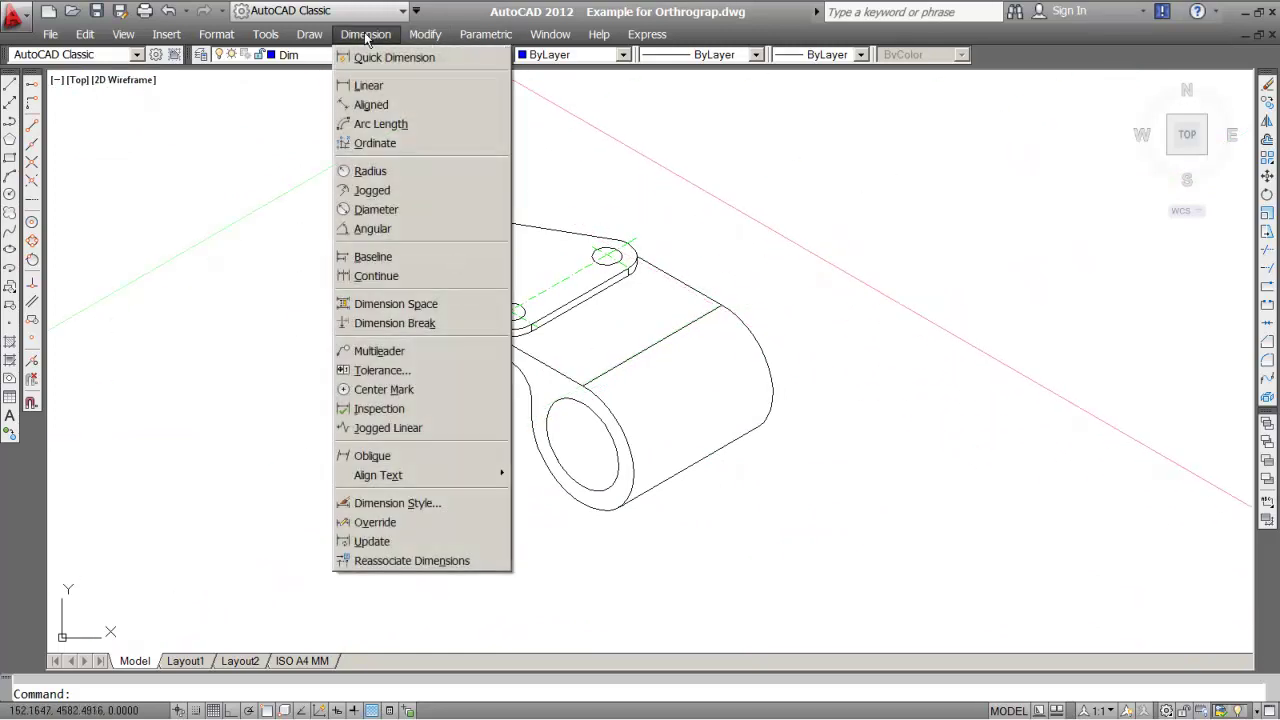
left_click(382, 108)
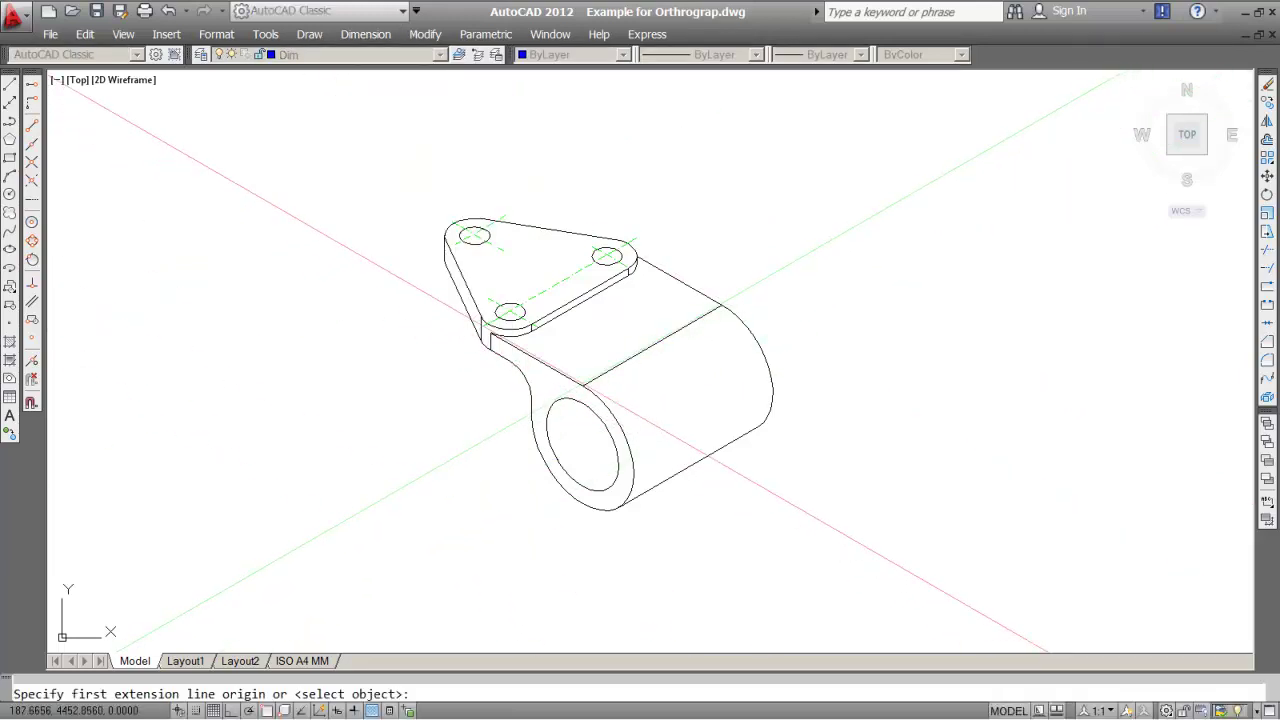
key("F3")
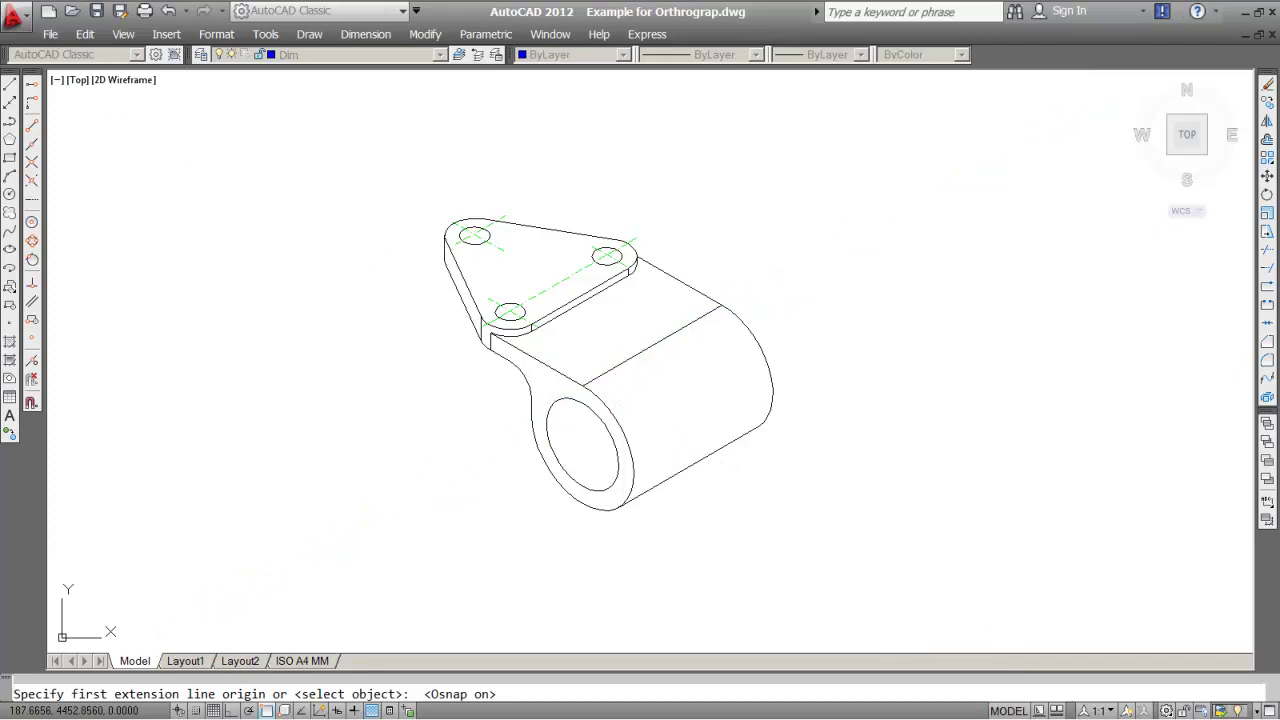
left_click(582, 385)
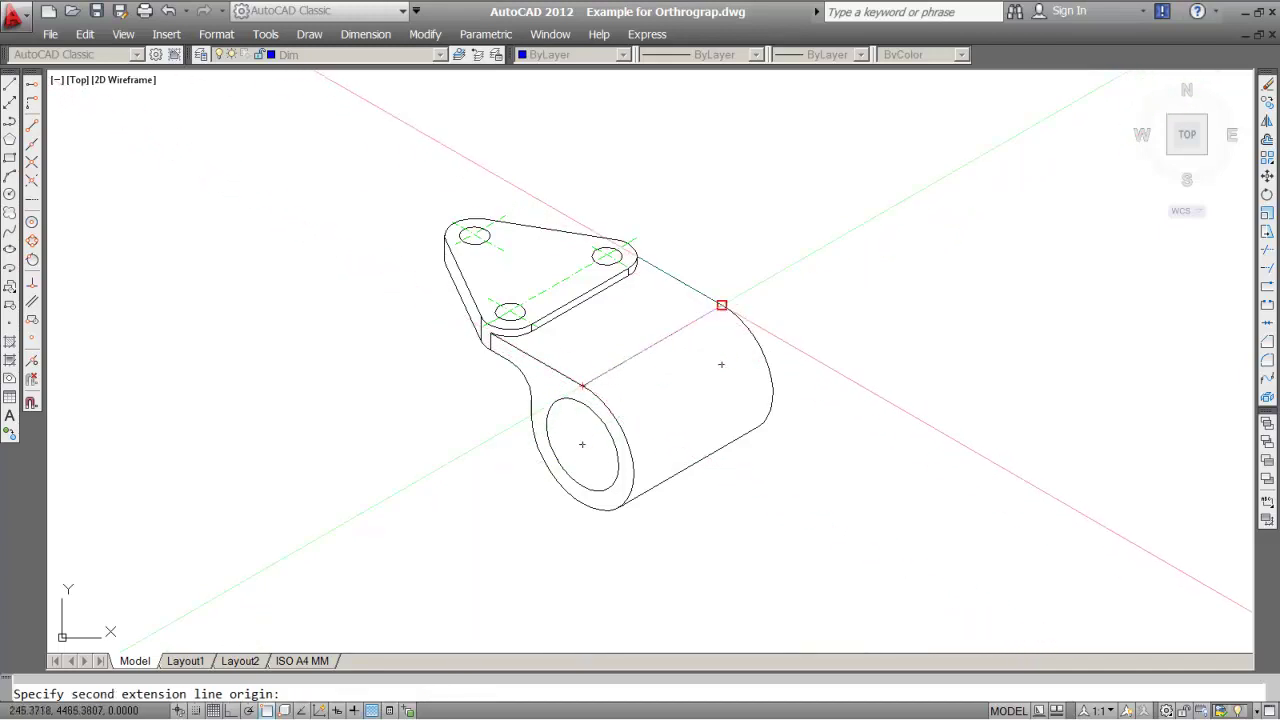
left_click(721, 304)
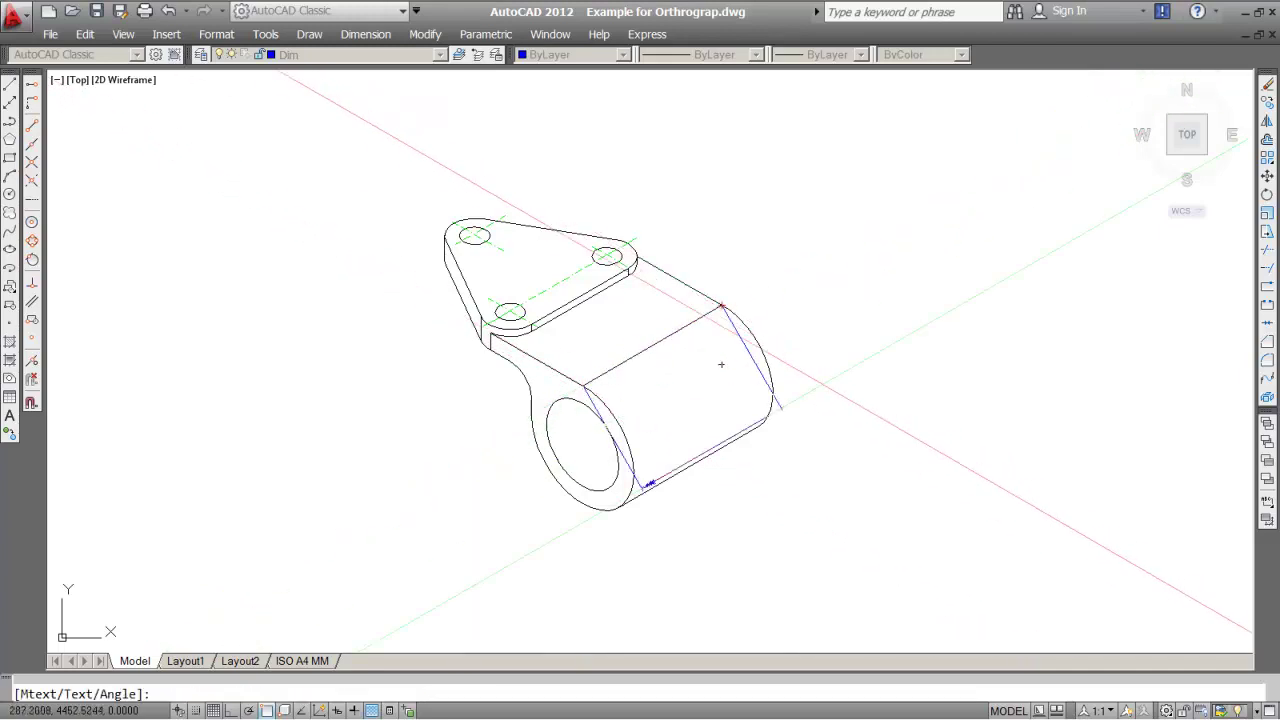
left_click(721, 364)
middle_click_drag(852, 441, 825, 370)
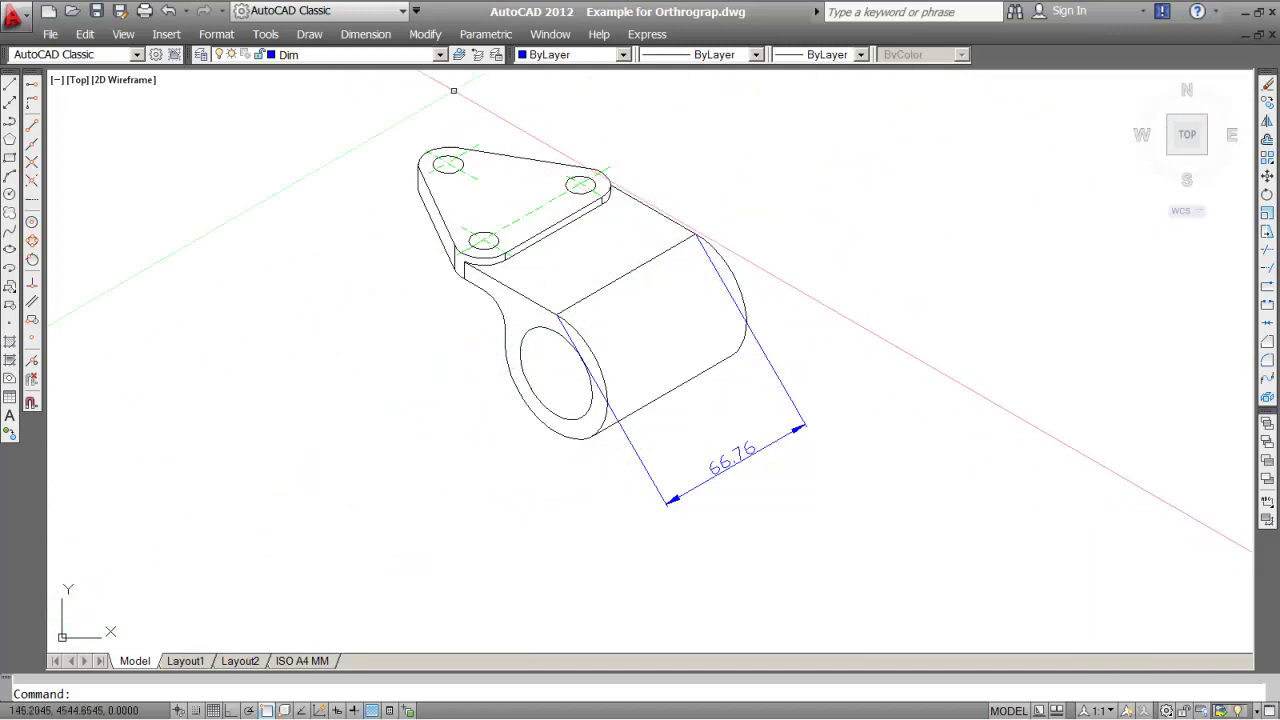
left_click(368, 36)
mouse_move(378, 475)
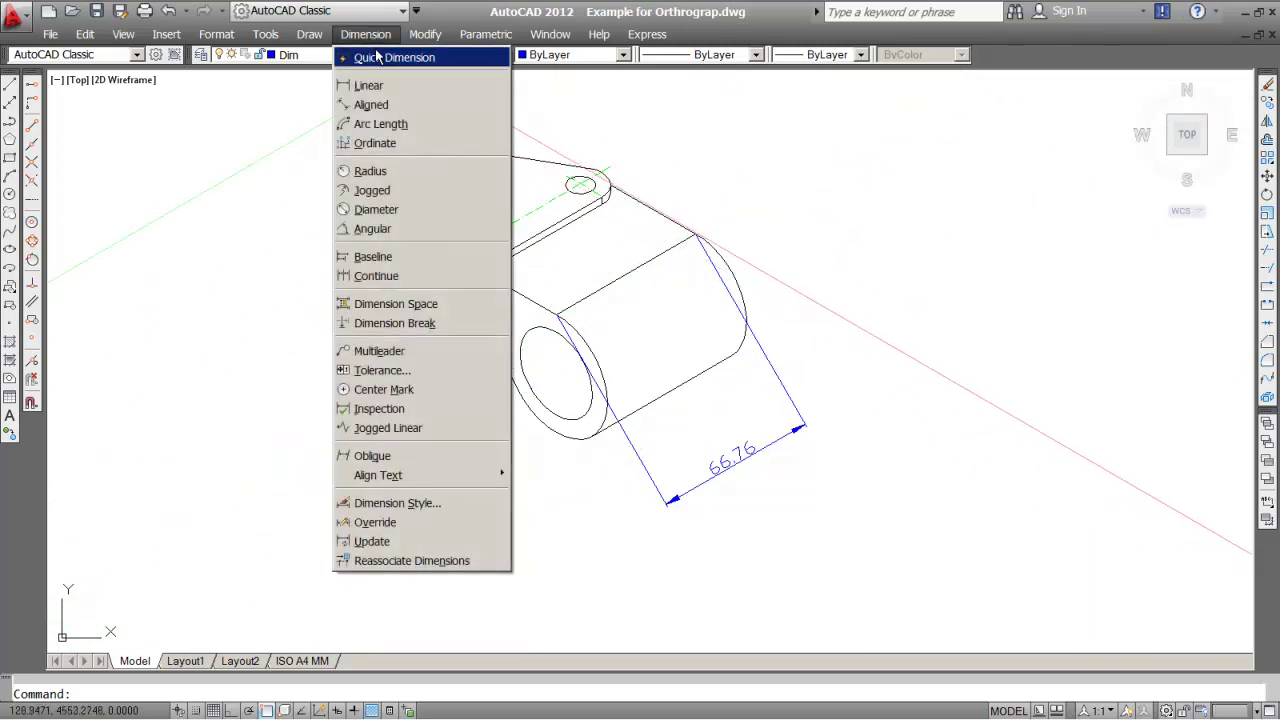
Step: Oblique the 66.76 dimension so its extension lines run along 330°, using Ortho
left_click(455, 463)
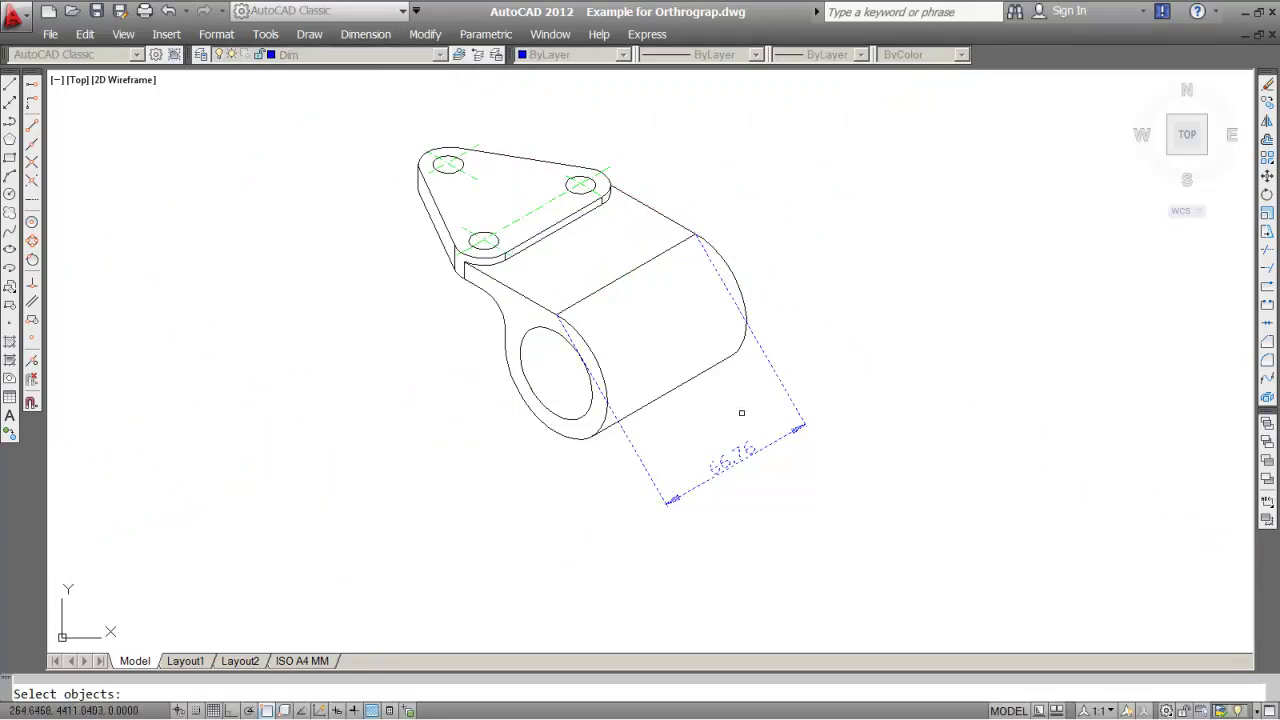
key("Return")
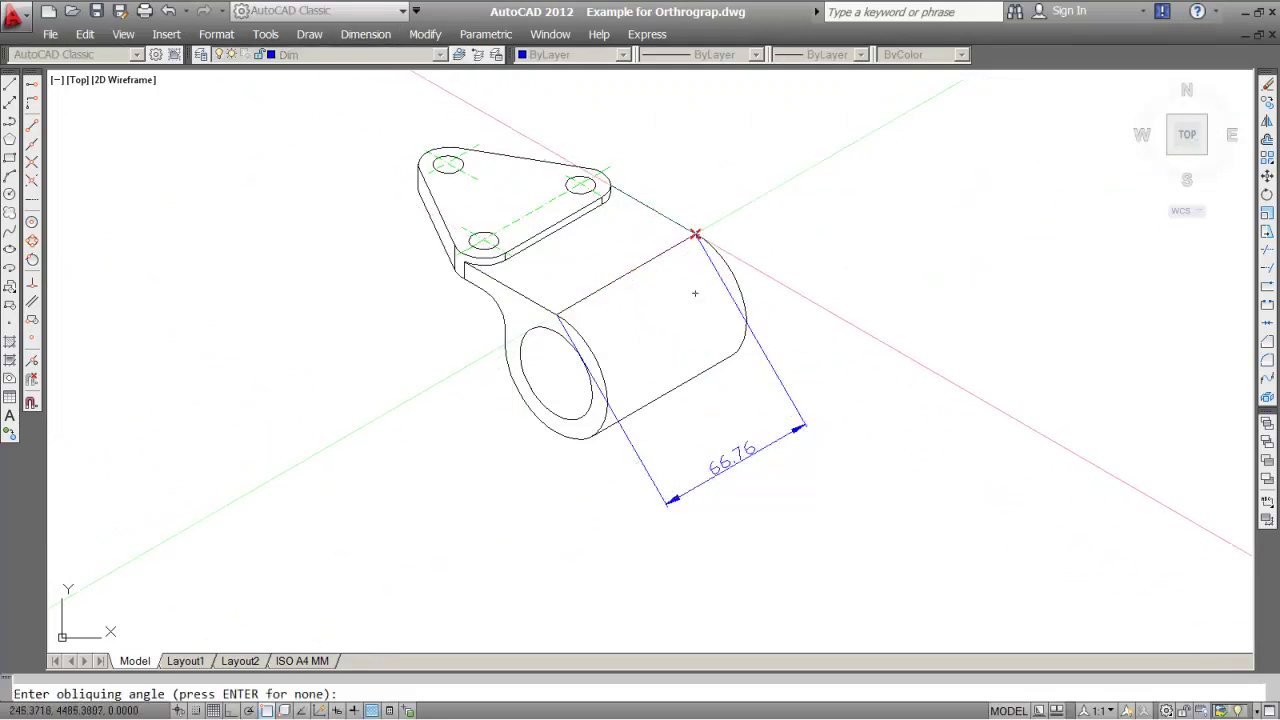
left_click(695, 234)
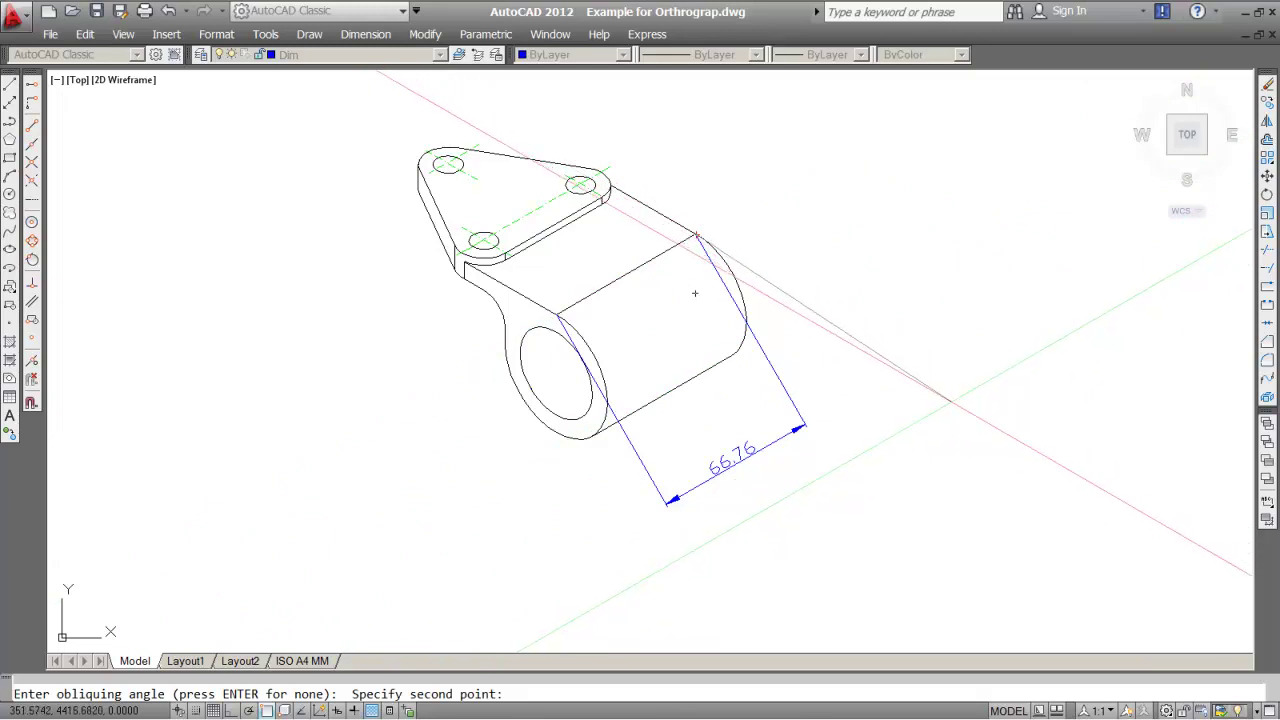
key("F8")
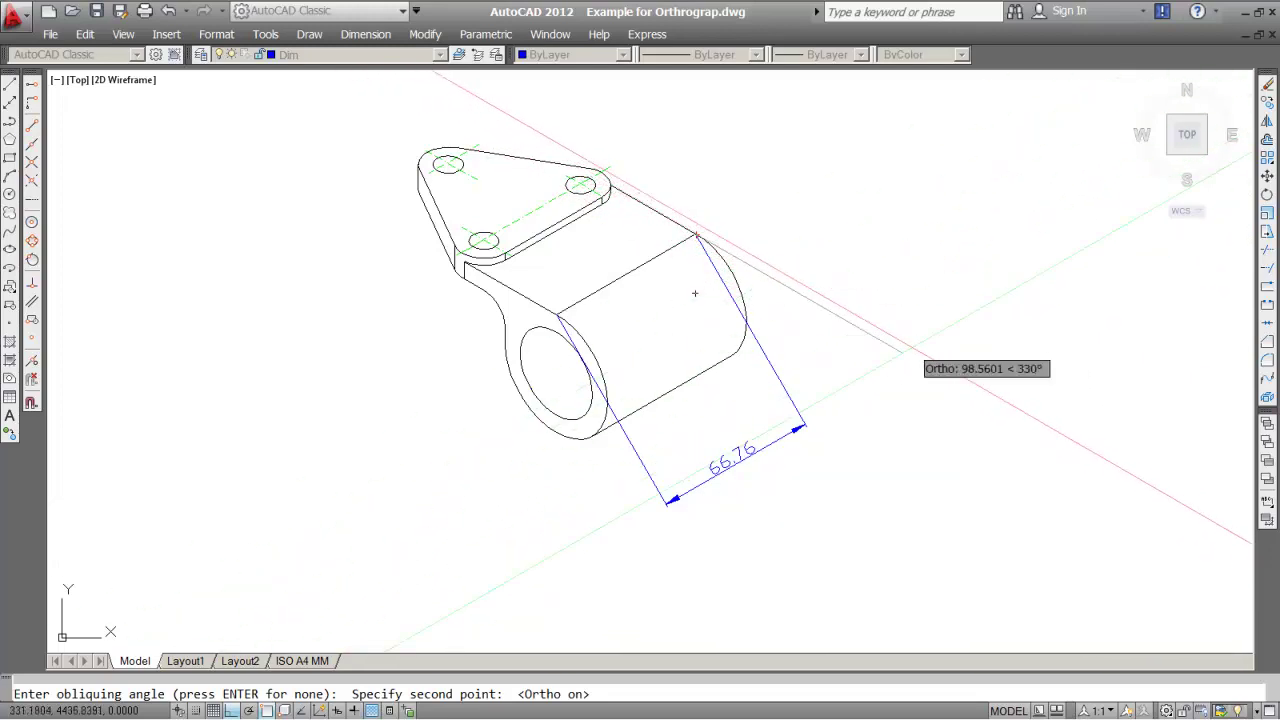
left_click(880, 335)
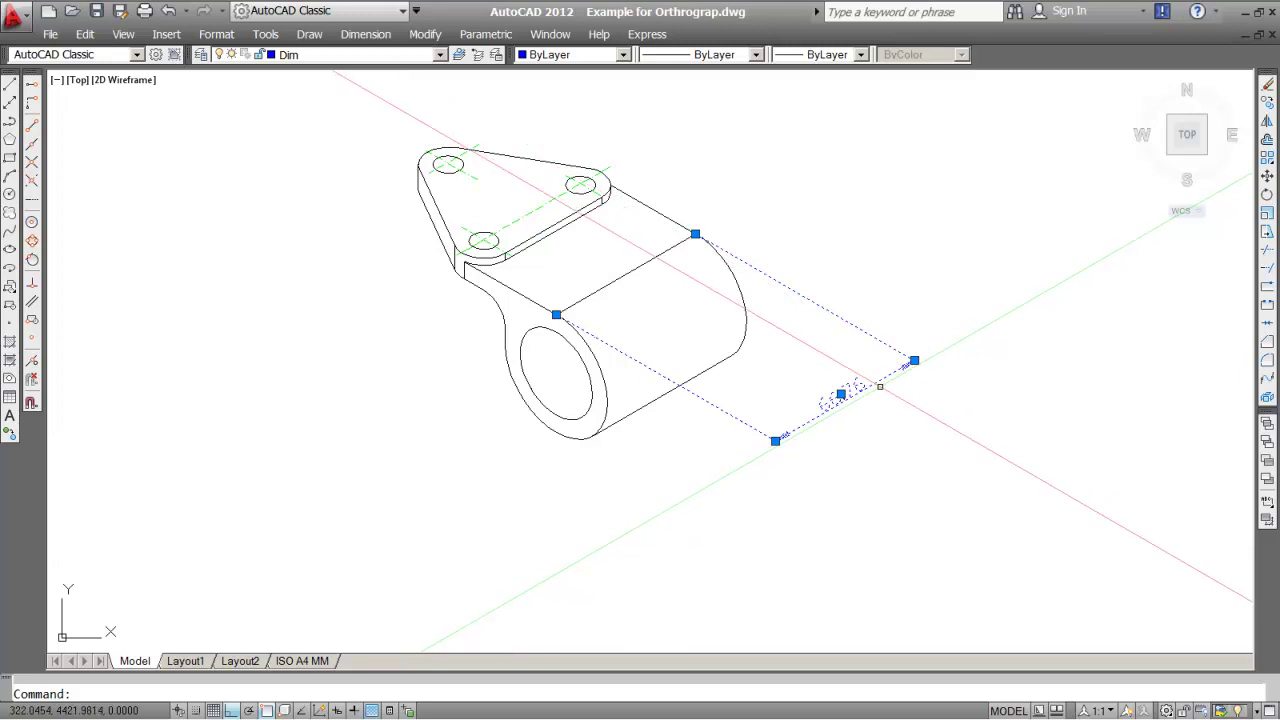
Step: Drag the 66.76 dimension line closer to the cylinder and recentre the view
left_click(842, 397)
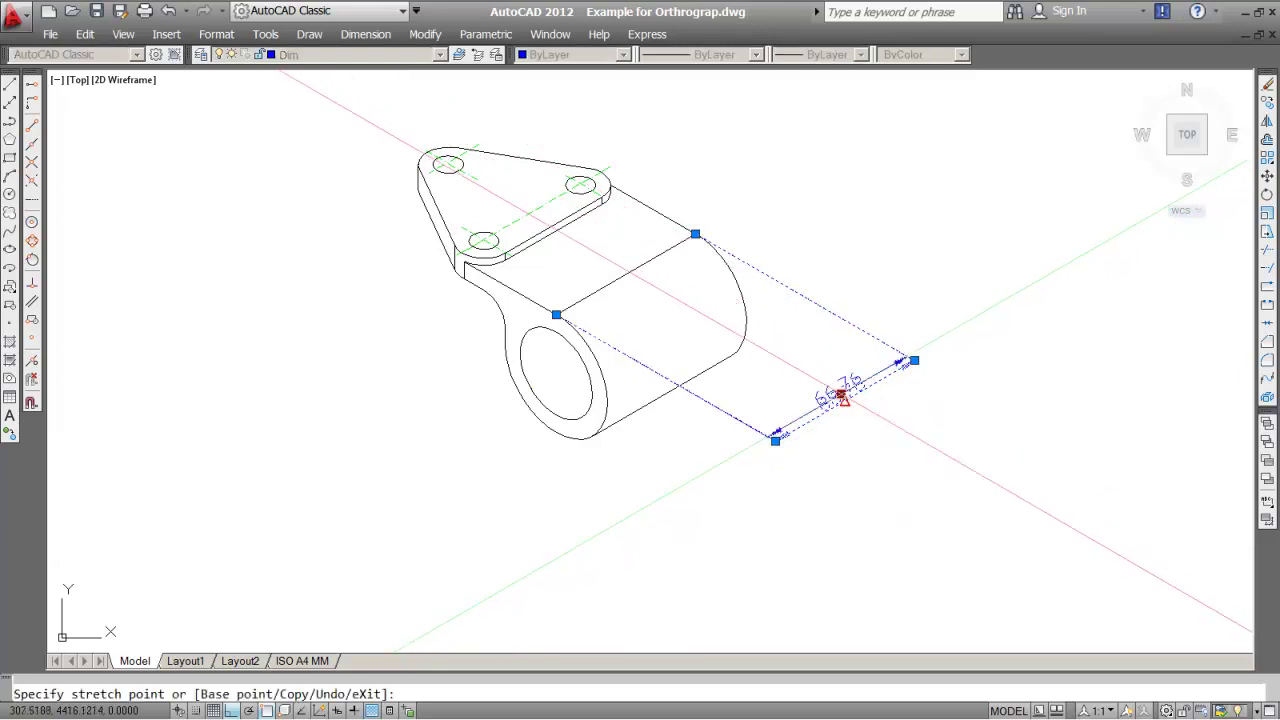
left_click(782, 360)
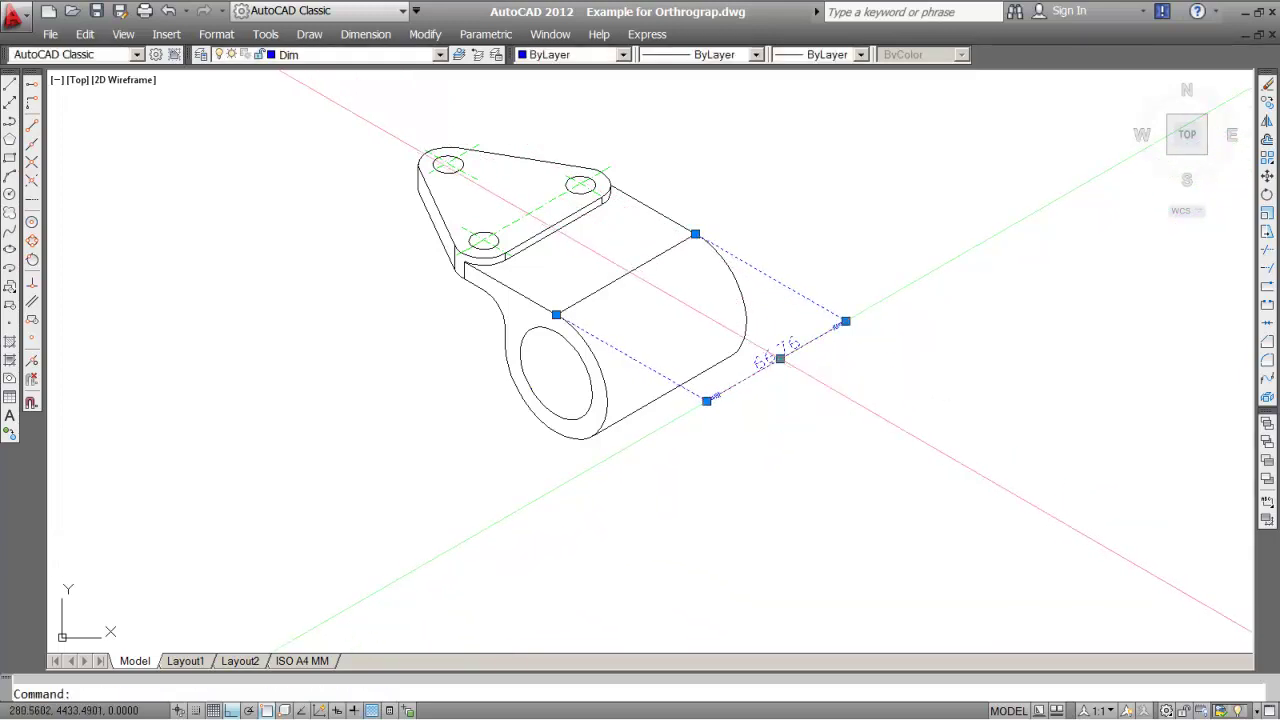
key("Escape")
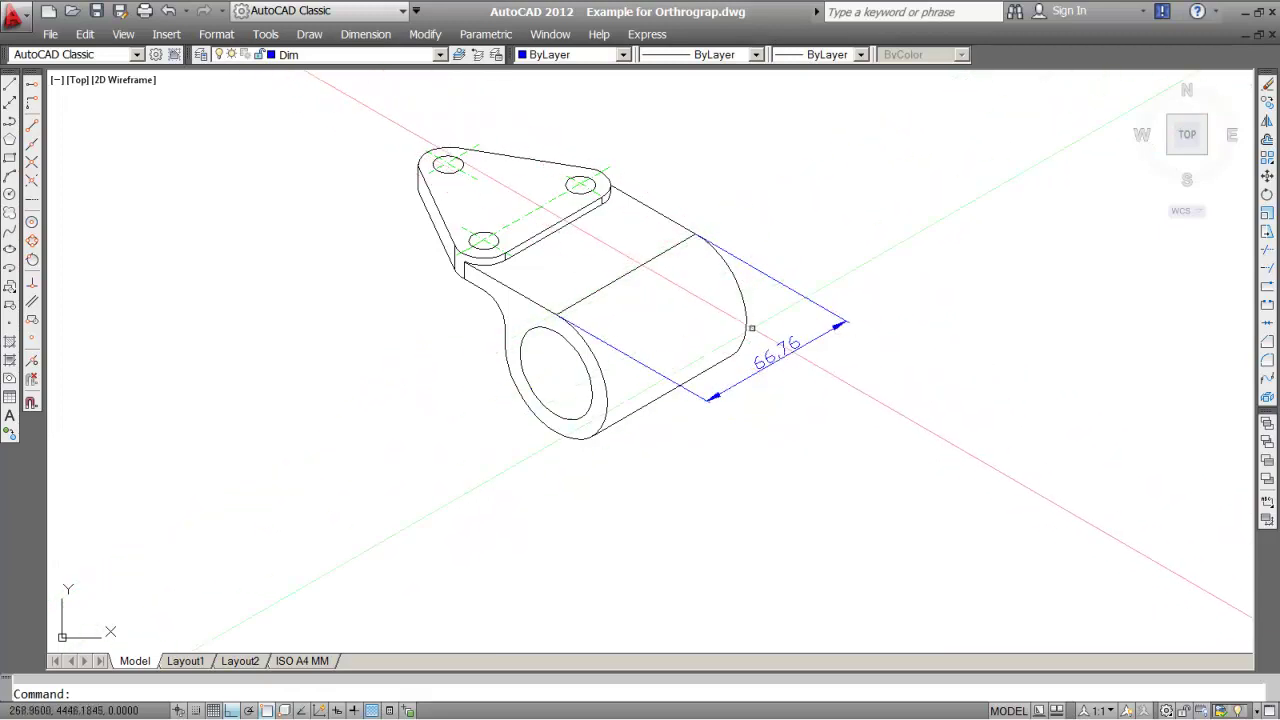
middle_click_drag(657, 327, 789, 339)
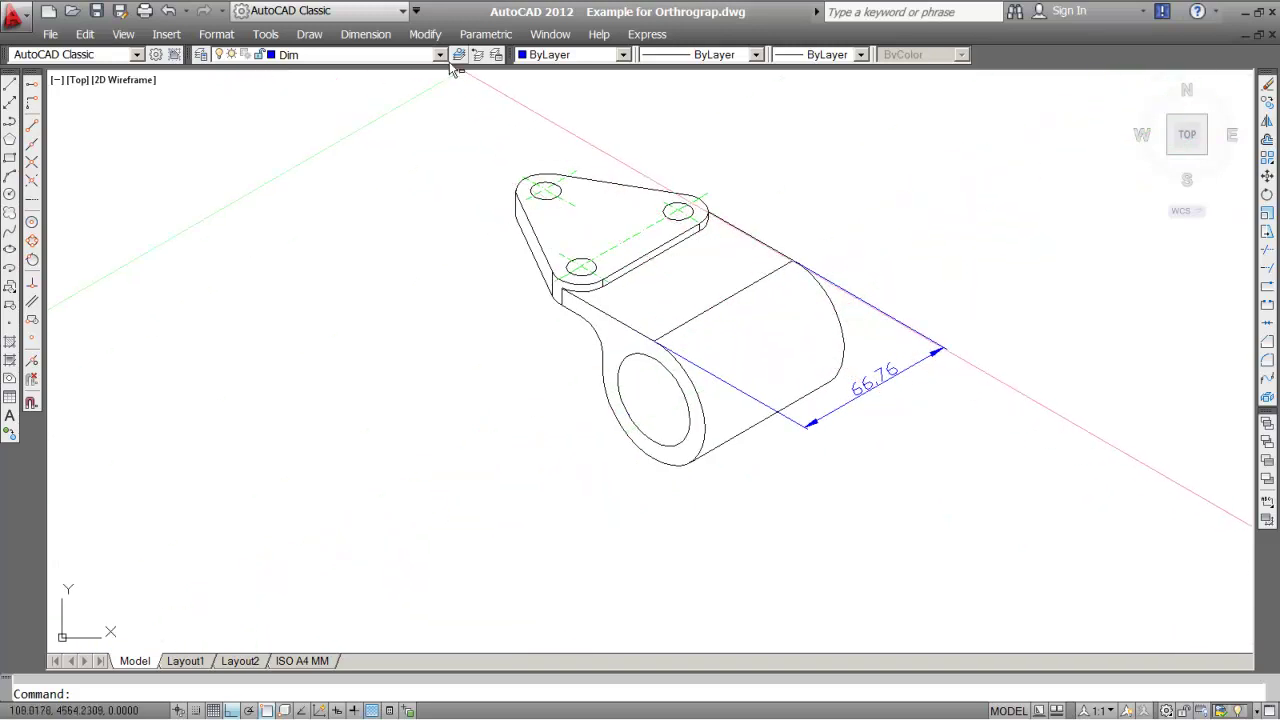
left_click(365, 34)
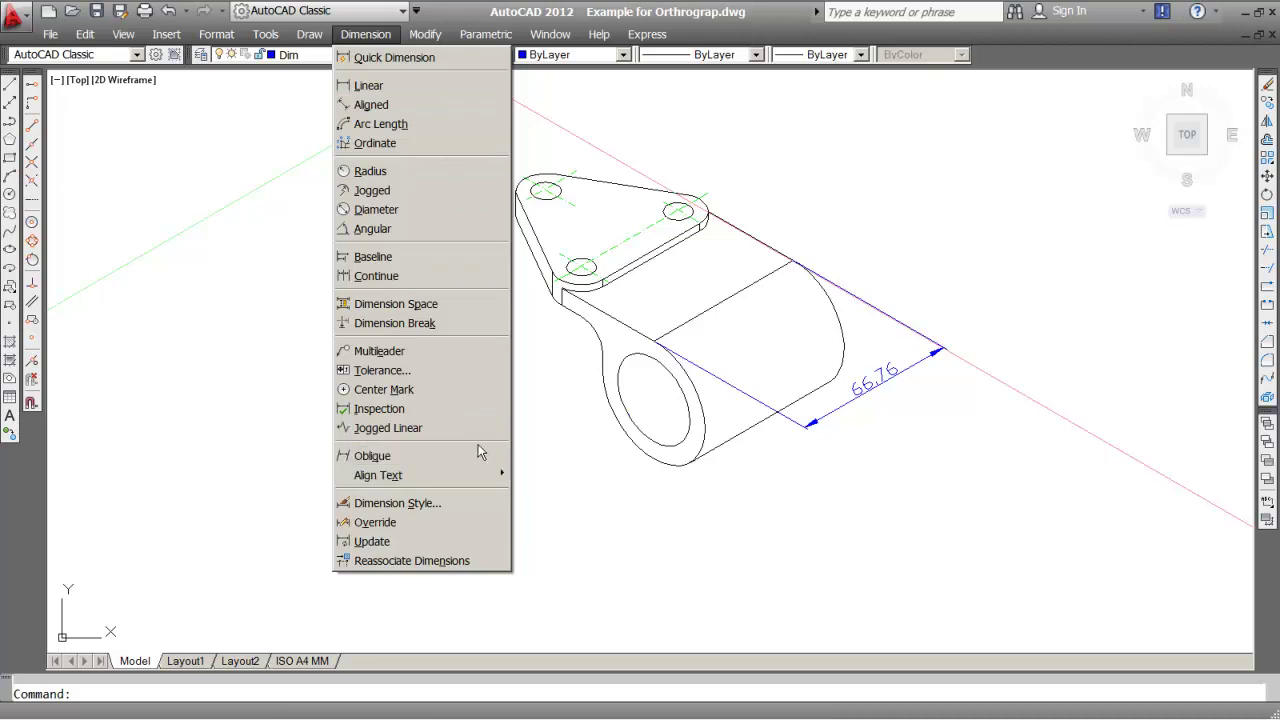
left_click(590, 444)
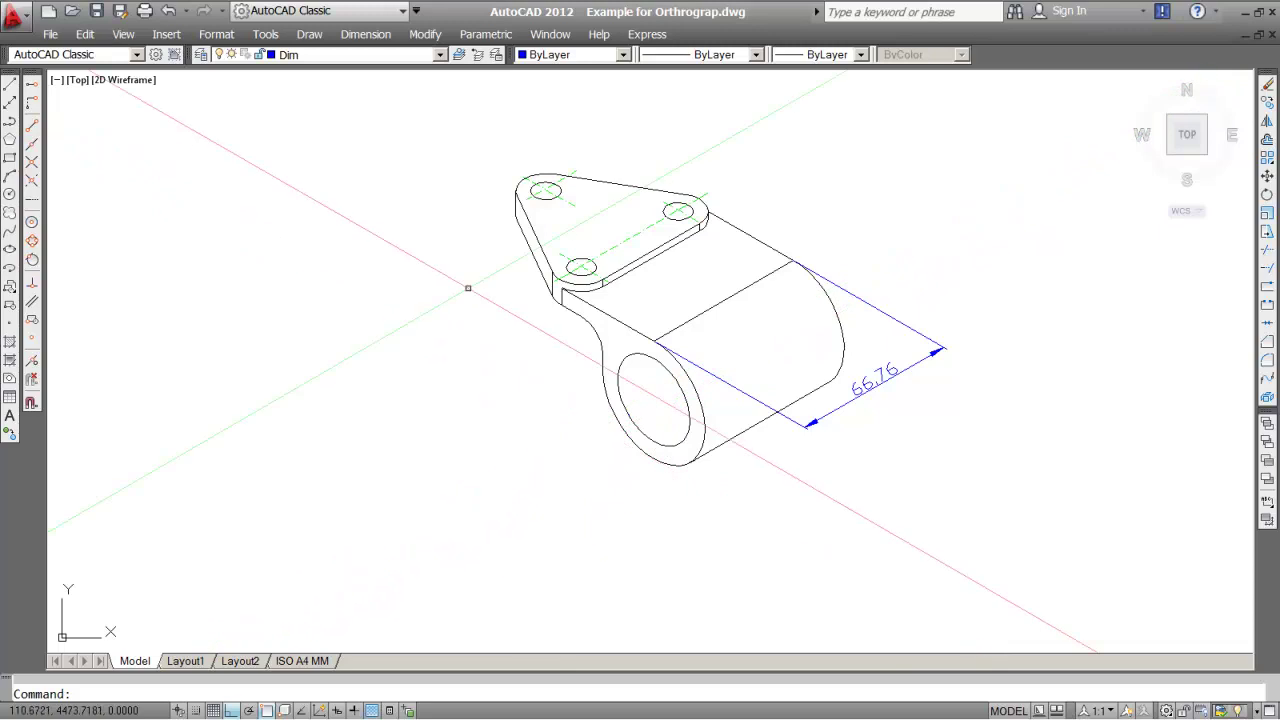
left_click(365, 34)
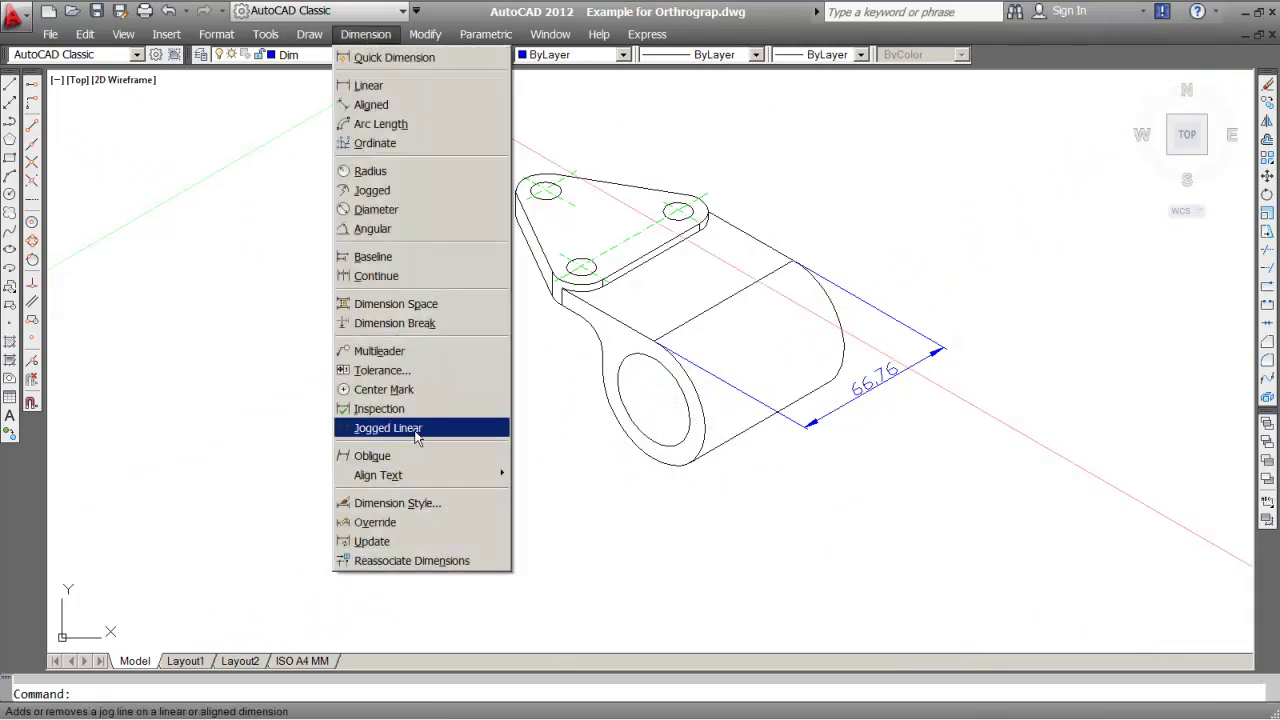
Step: Start a multileader arrowed at the cylinder's round end, checking PowerPoint slide 4 for reference
left_click(398, 356)
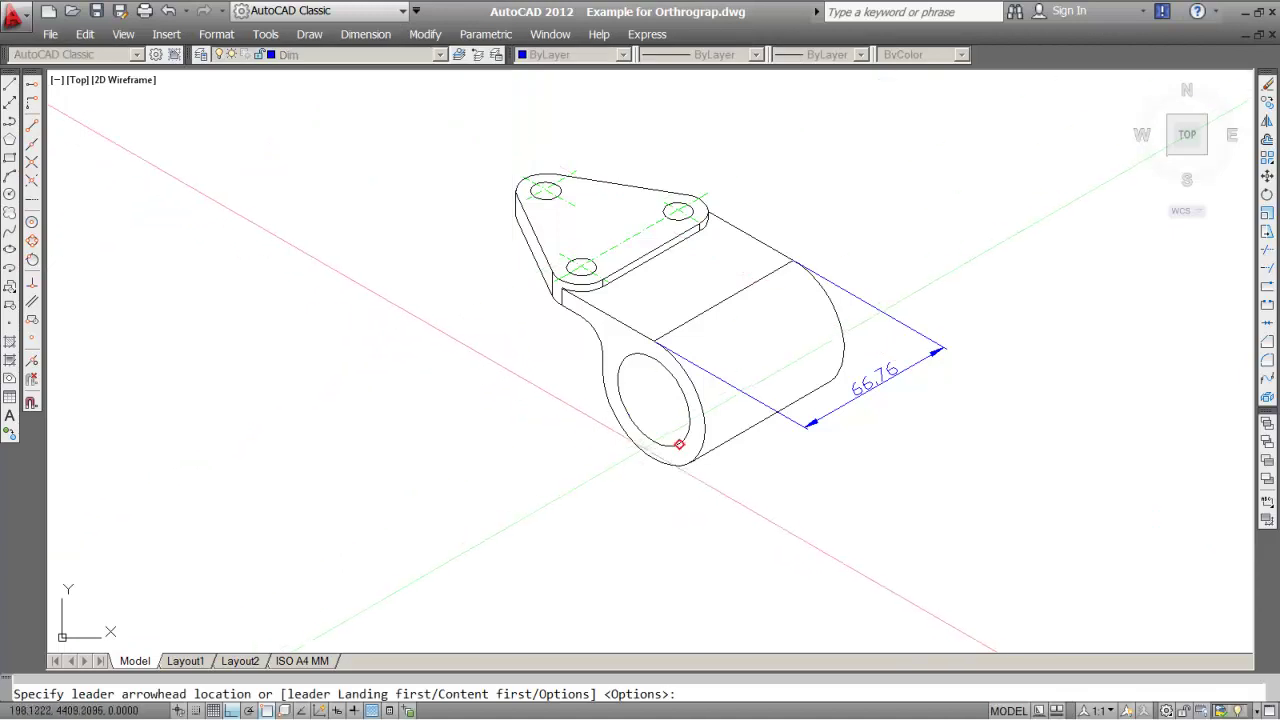
left_click(617, 421)
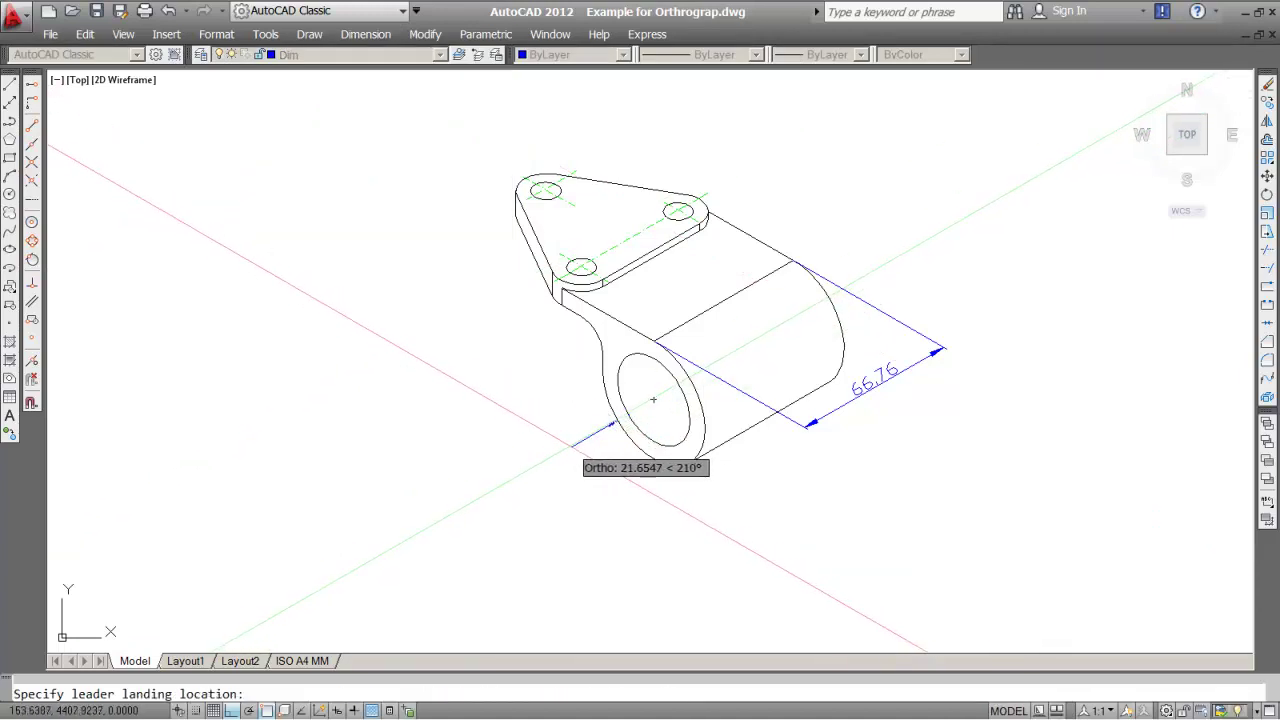
left_click(572, 444)
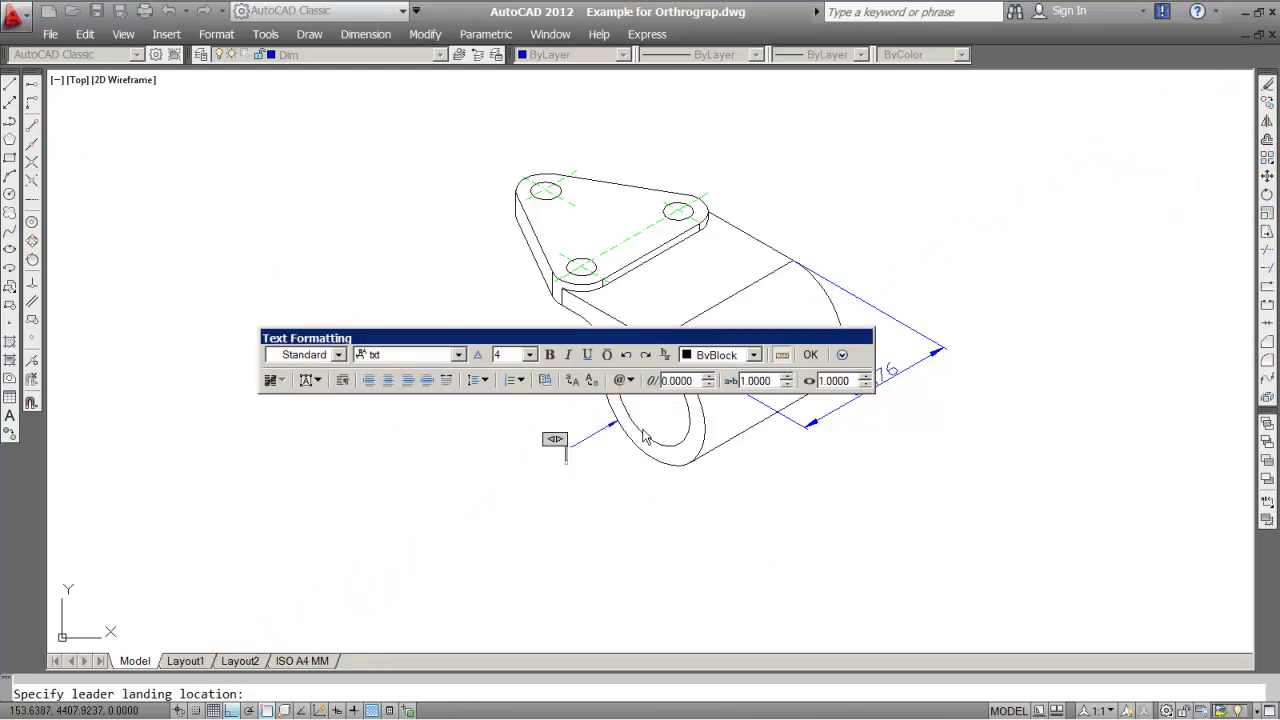
key("alt+Tab")
key("alt+Tab")
key("alt+Tab")
key("alt+Tab")
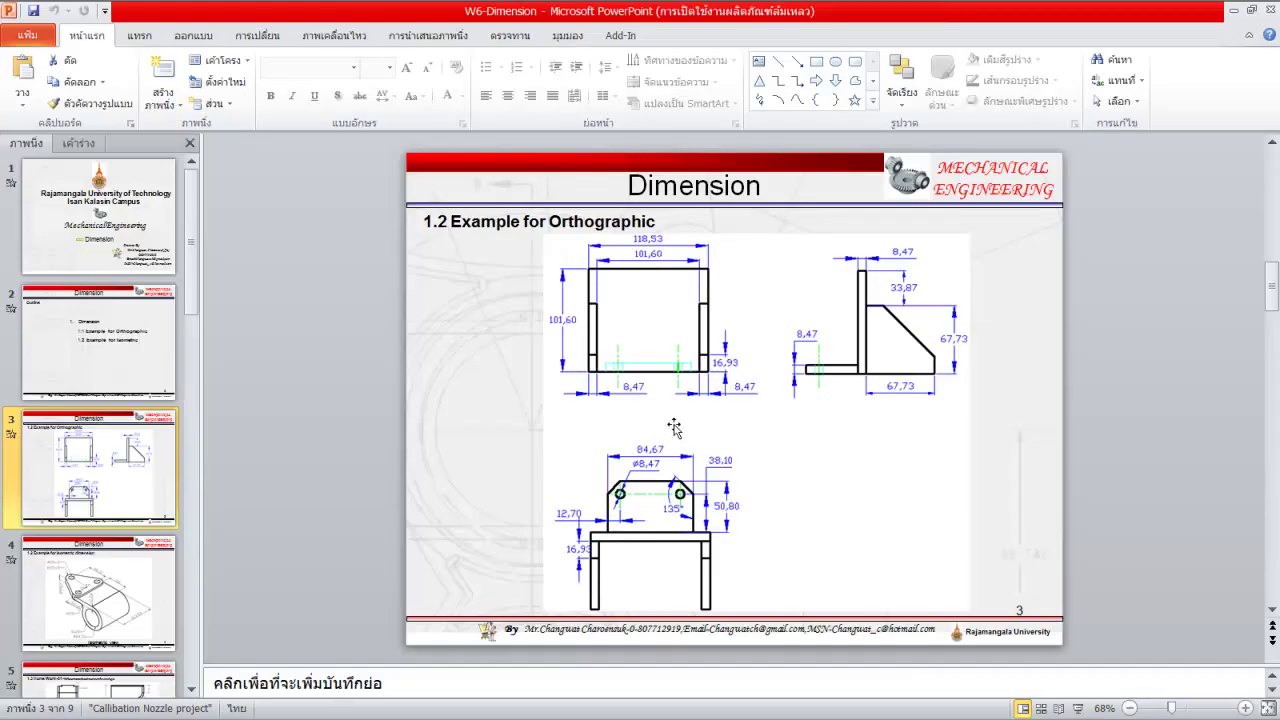
left_click(148, 557)
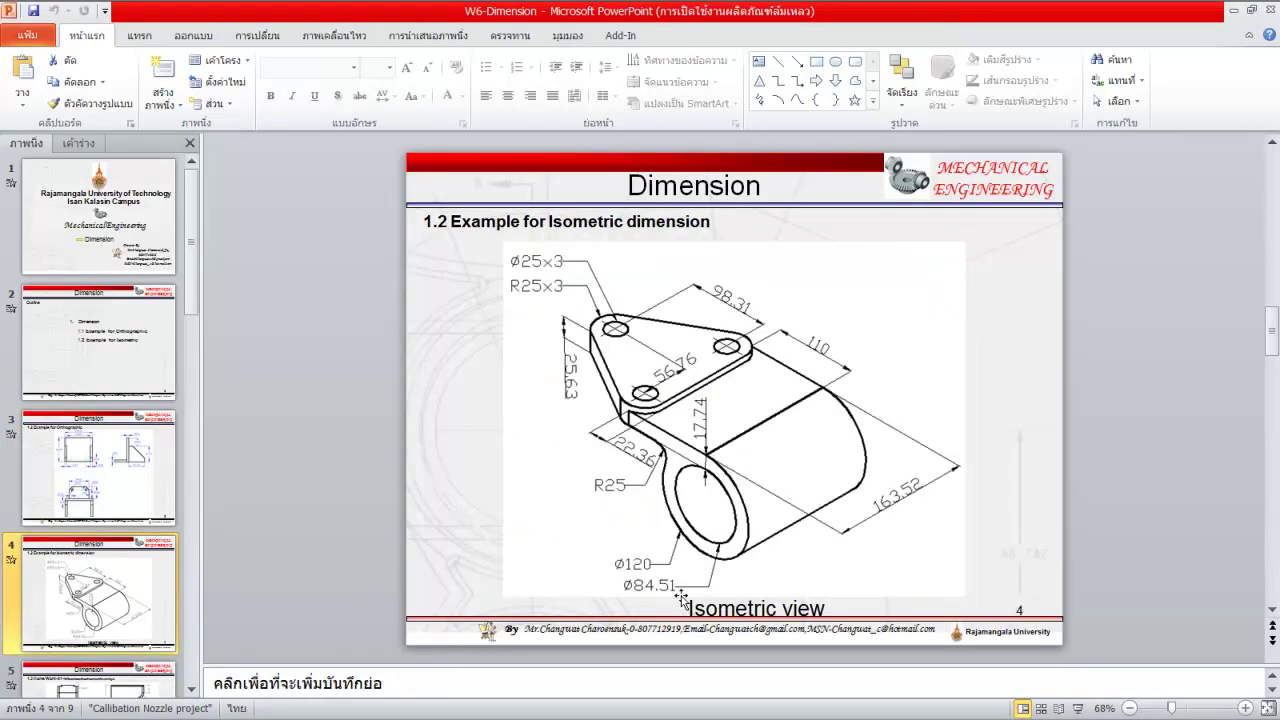
key("alt+Tab")
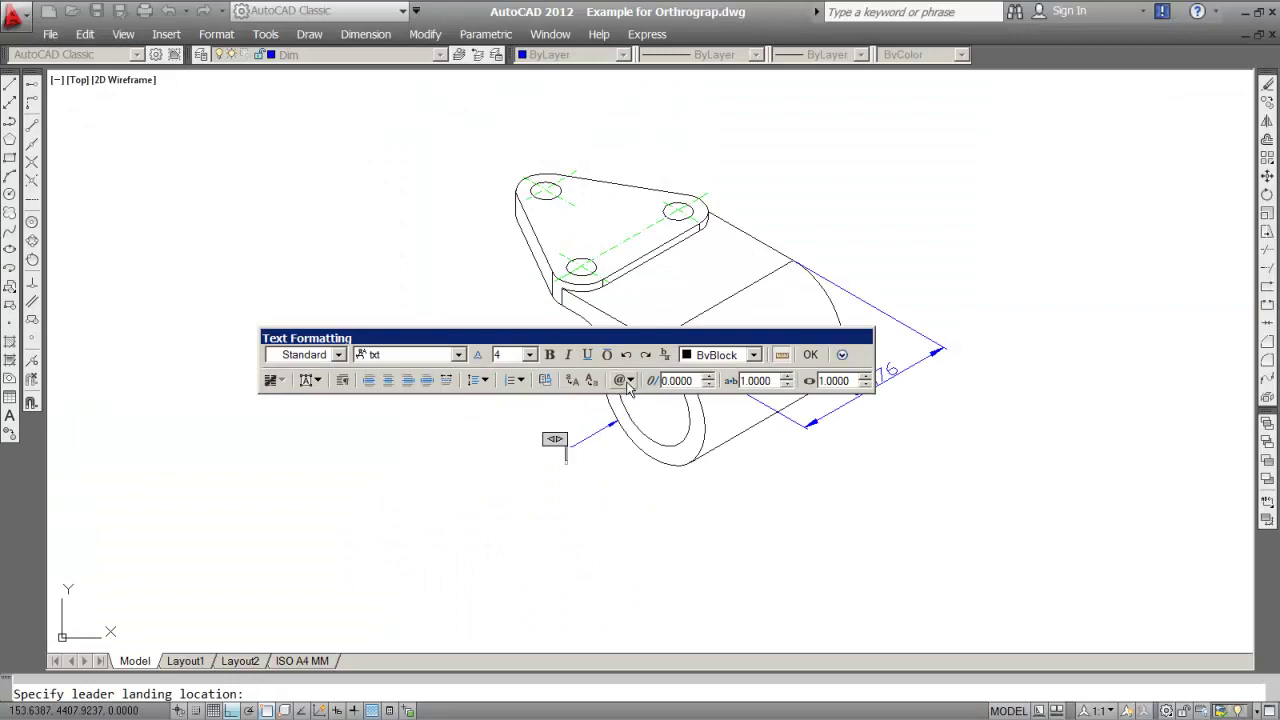
Step: Insert the diameter symbol with 120 and finish the Ø120 leader note
left_click(629, 383)
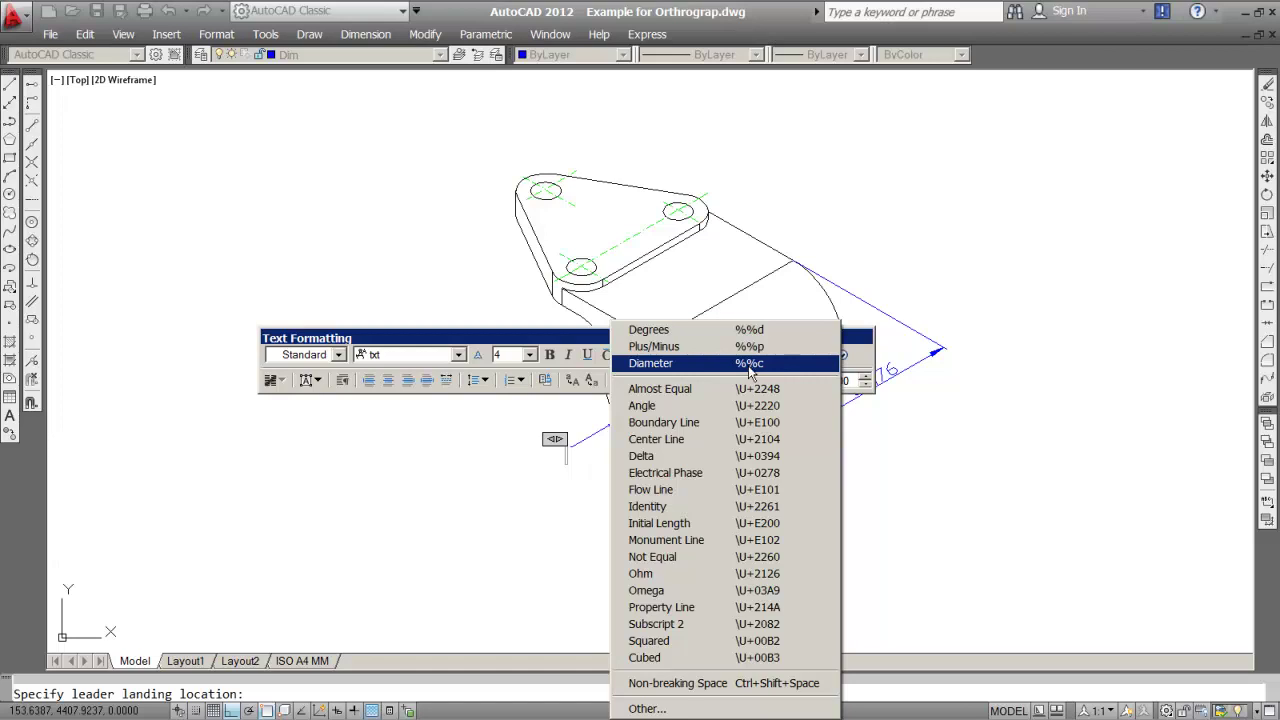
left_click(669, 367)
type("⌀120")
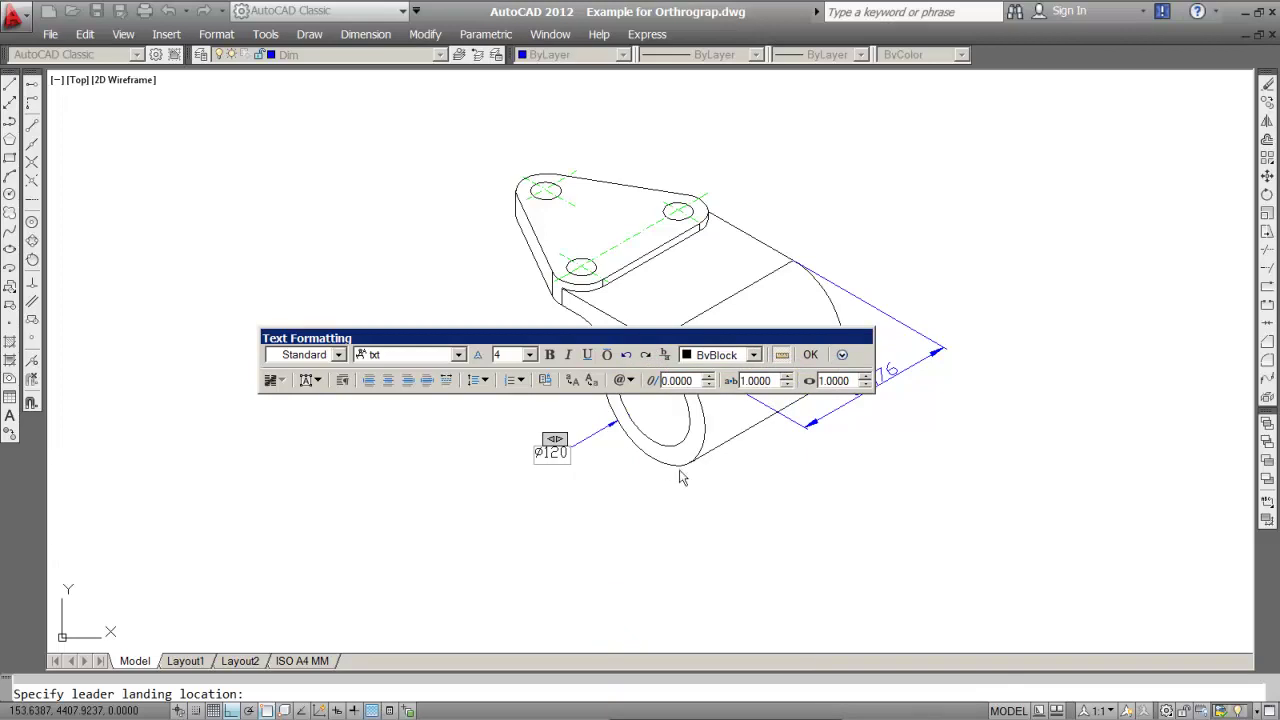
left_click(811, 355)
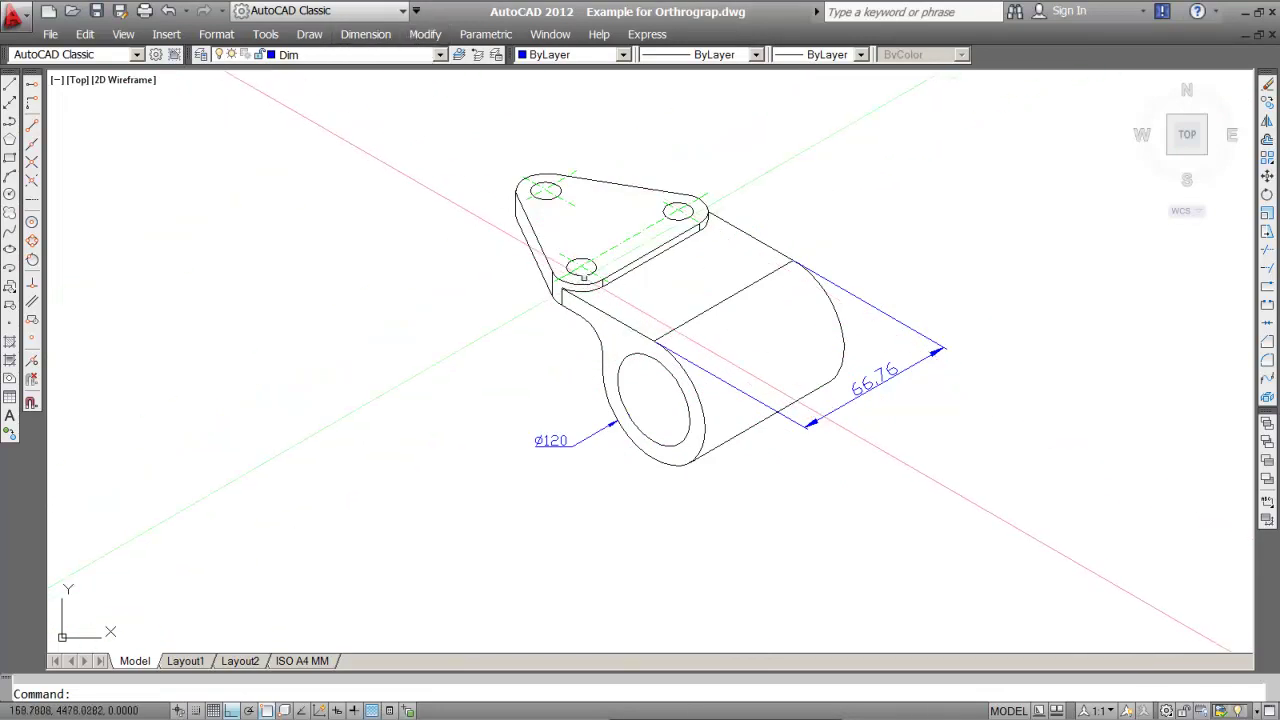
Step: Start a second multileader with its arrow on the lower mounting hole and place its landing
left_click(362, 35)
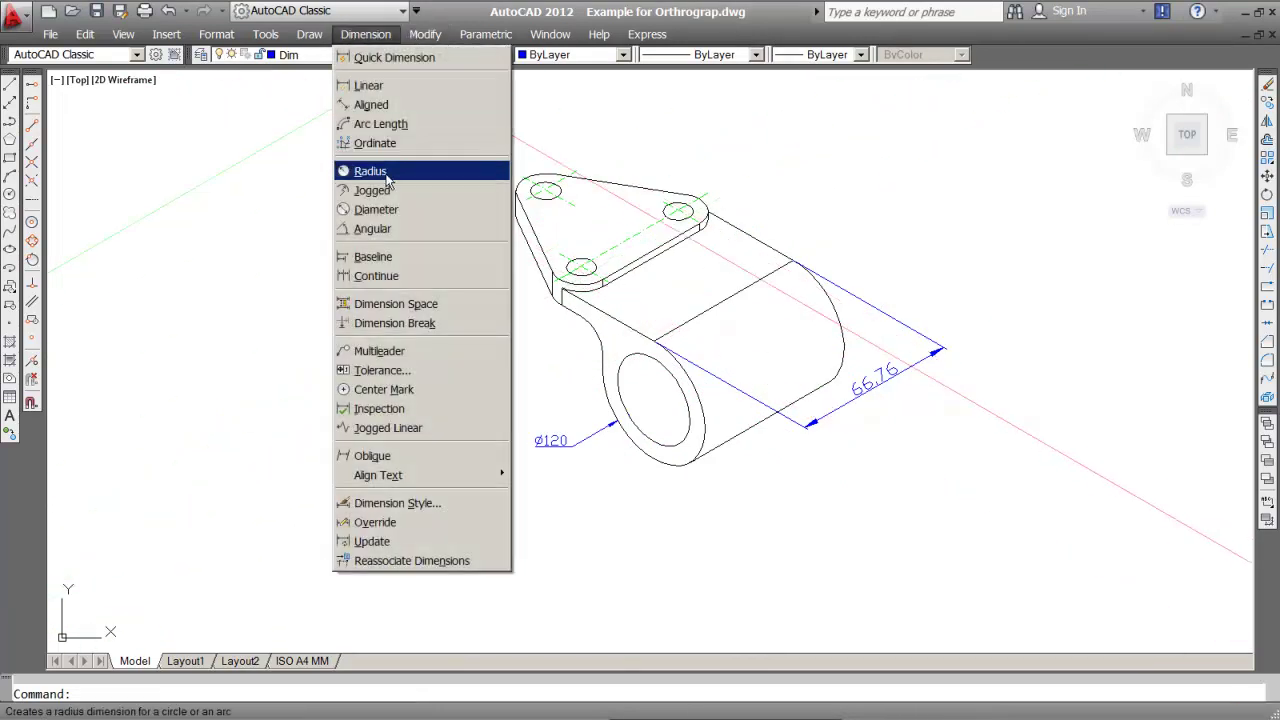
left_click(415, 352)
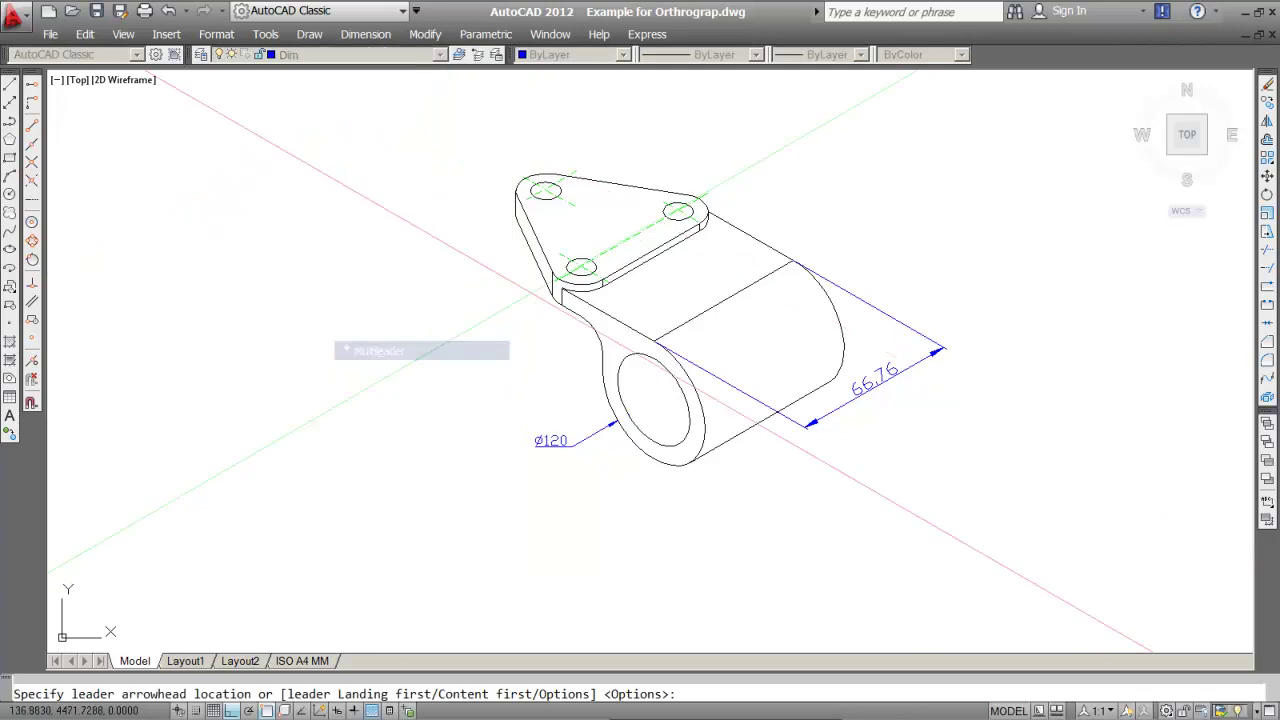
scroll(563, 277, "up", 3)
left_click(561, 262)
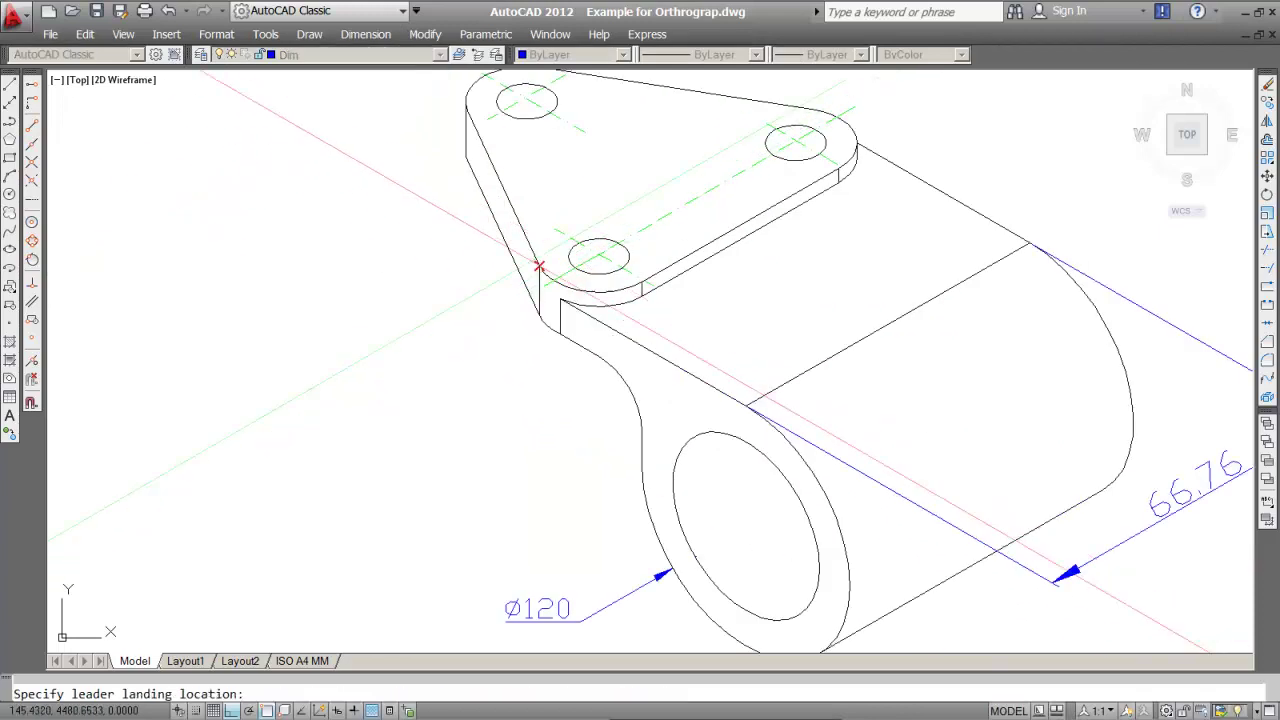
left_click(483, 304)
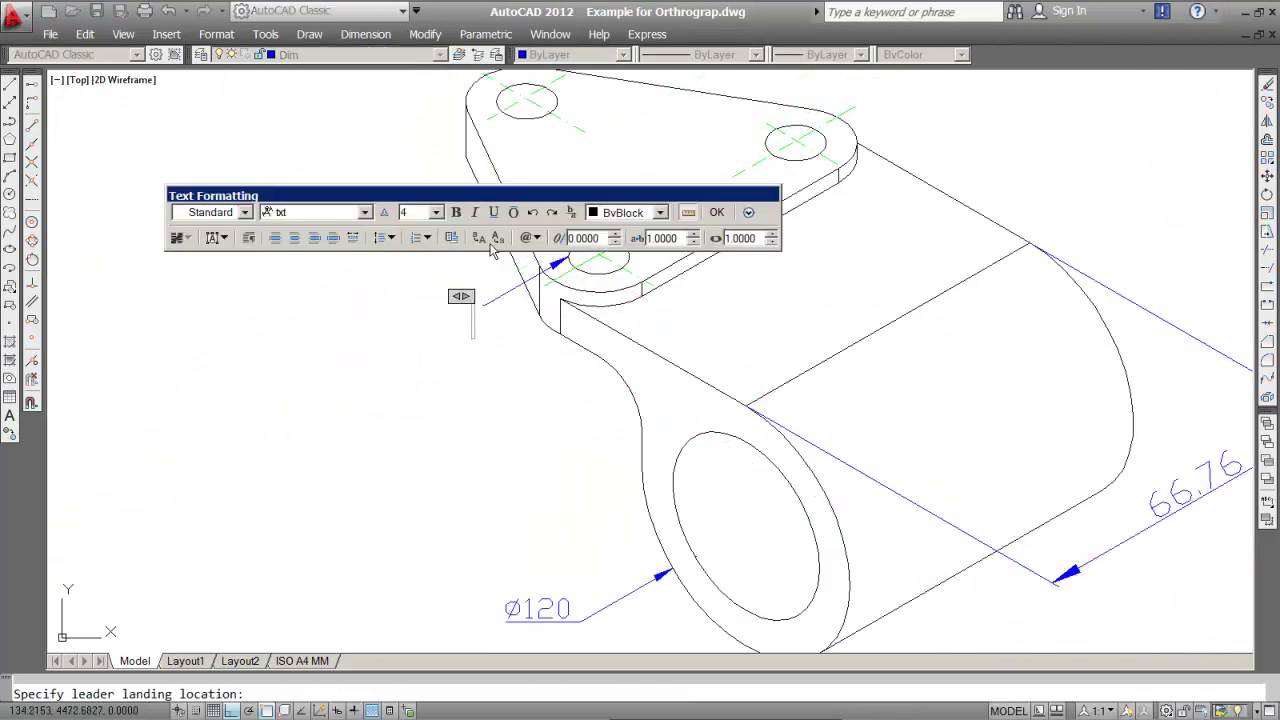
Step: Insert the diameter symbol Ø into the new note, checking the reference slide
left_click(525, 240)
left_click(606, 289)
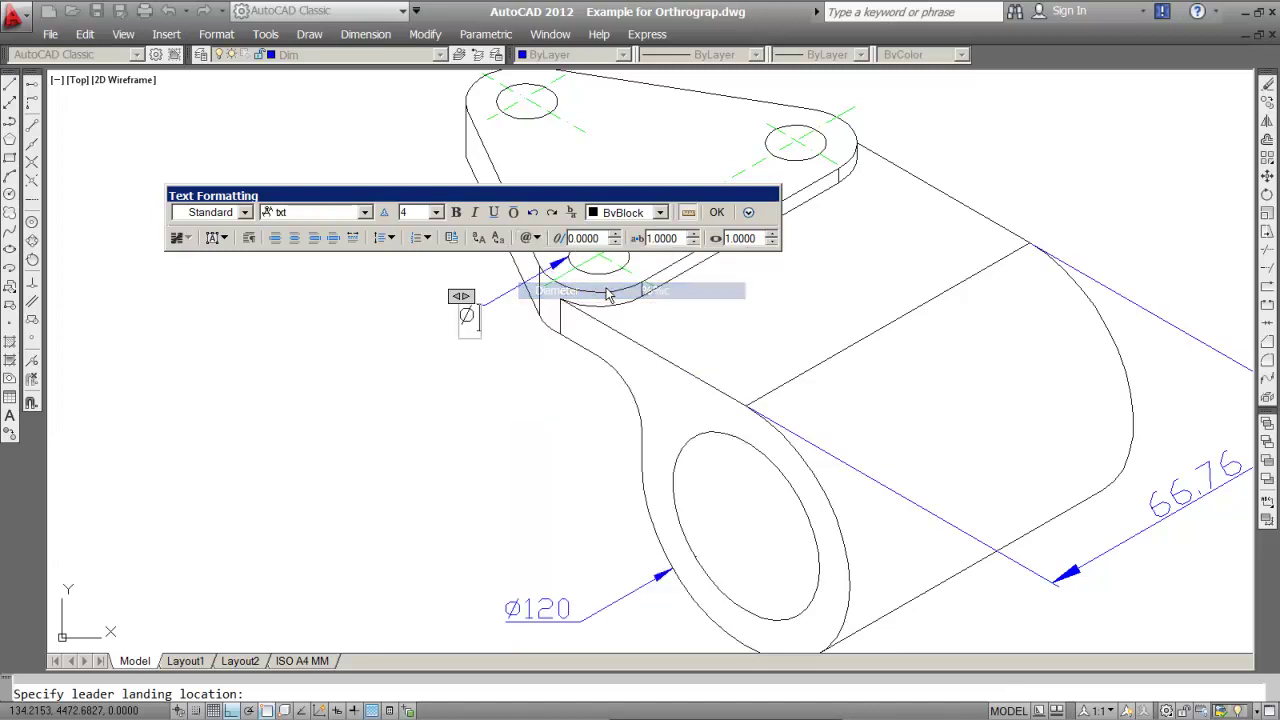
key("alt+Tab")
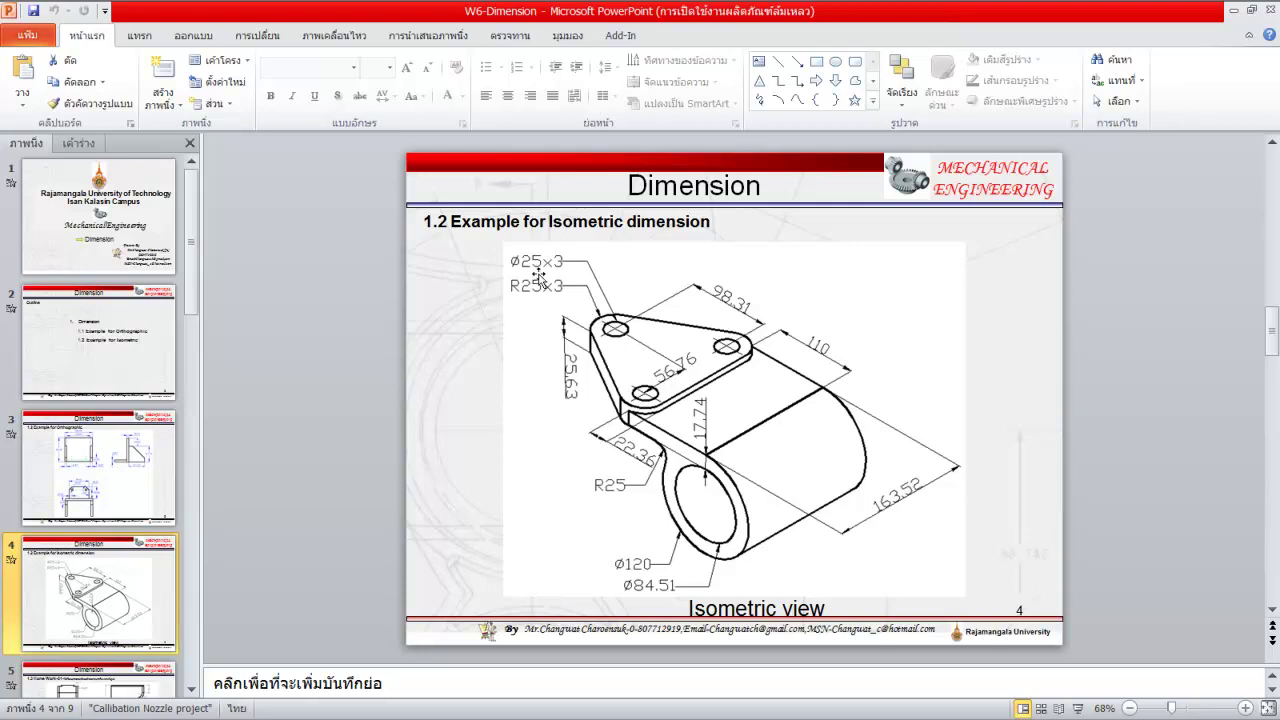
key("alt+Tab")
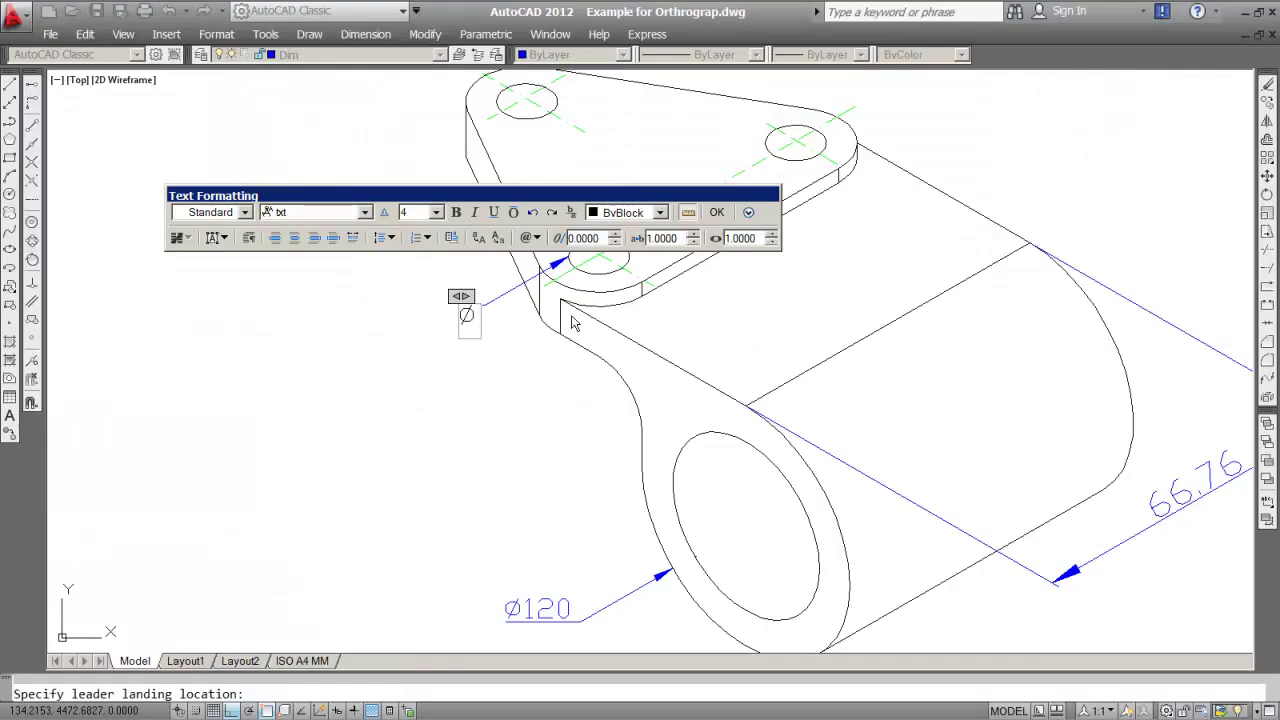
Step: Complete the hole note as Ø25x3 and recentre the bracket in the view
type("3")
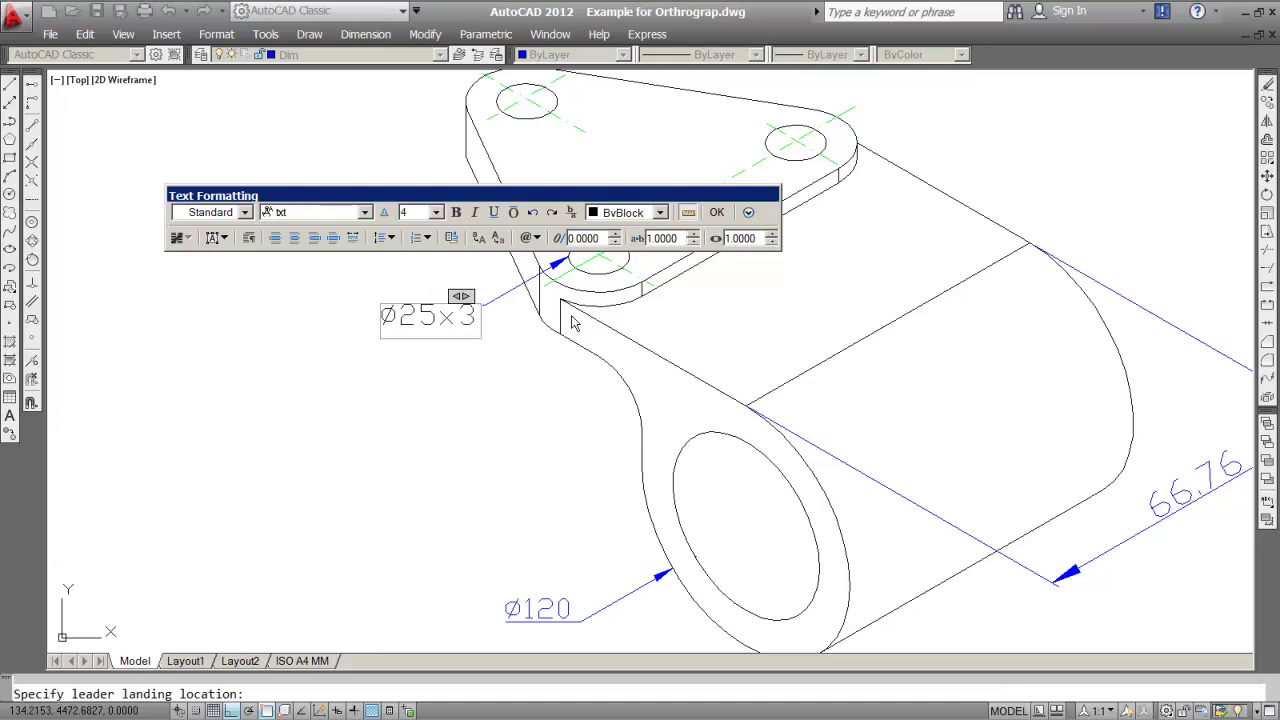
left_click(717, 212)
scroll(640, 374, "down", 5)
scroll(657, 375, "up", 4)
middle_click_drag(657, 375, 642, 447)
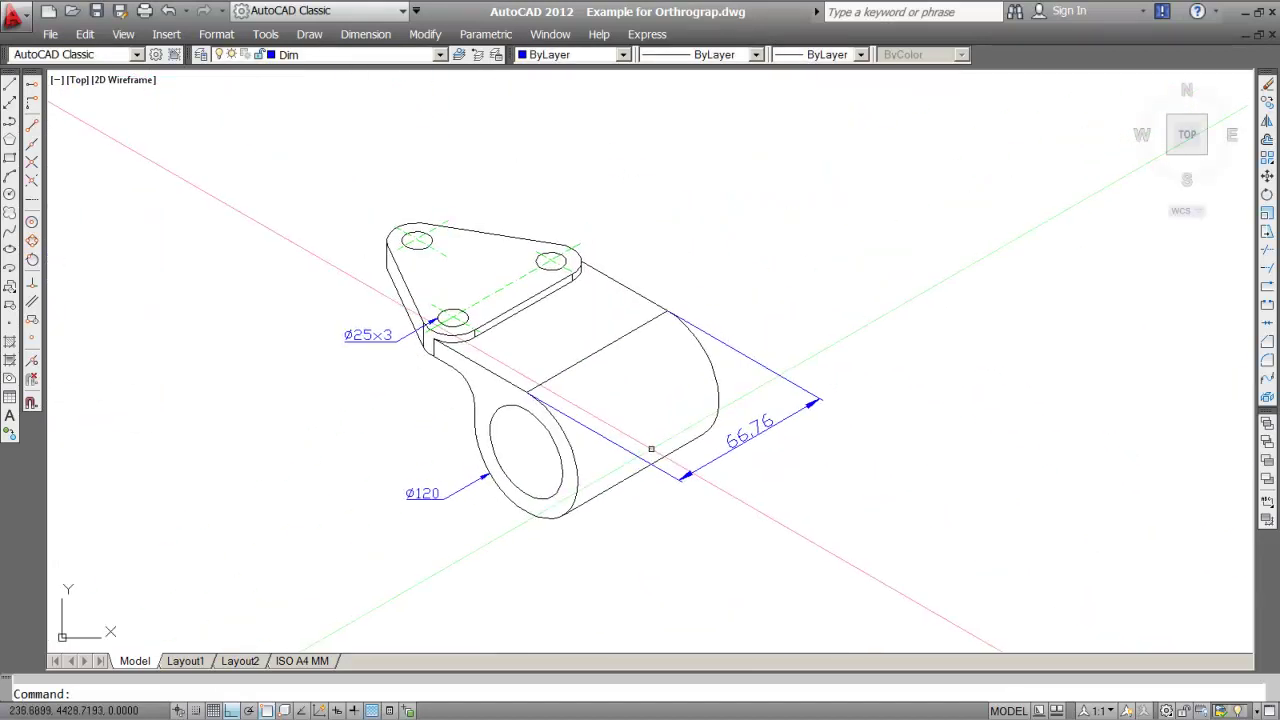
key("super")
key("alt+Tab")
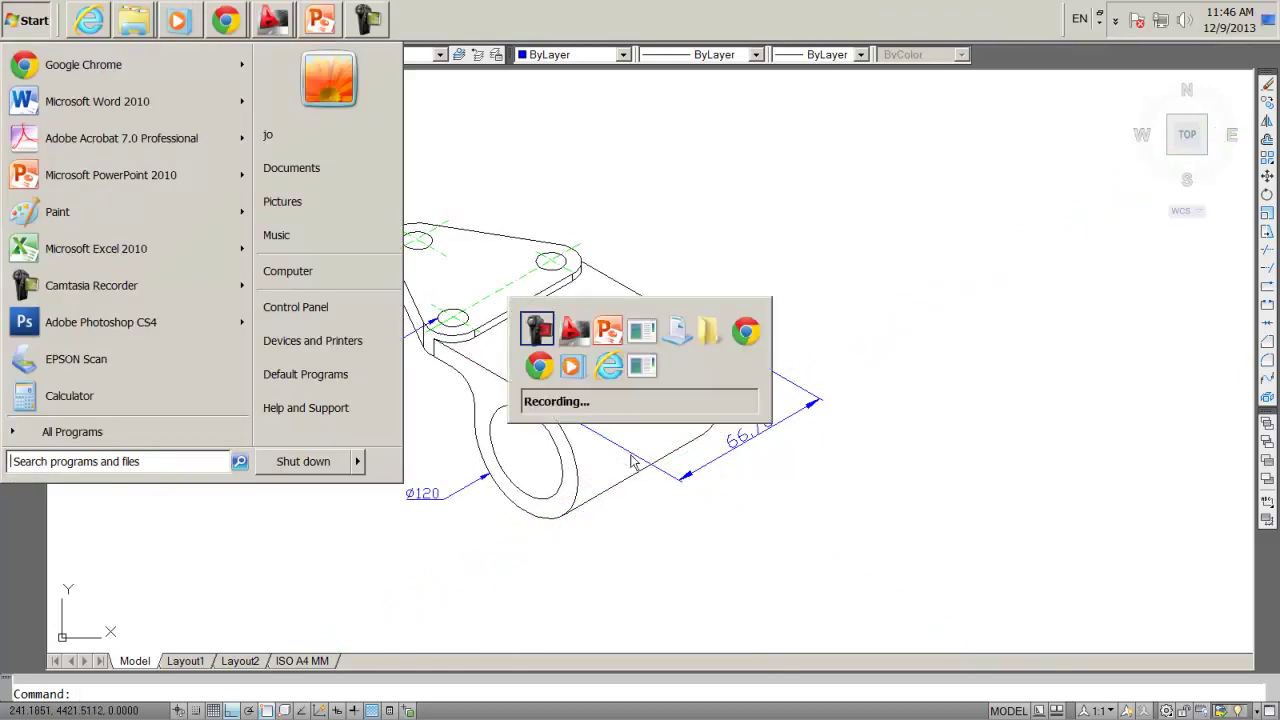
key("alt+Tab")
key("alt+Tab")
key("alt+Tab")
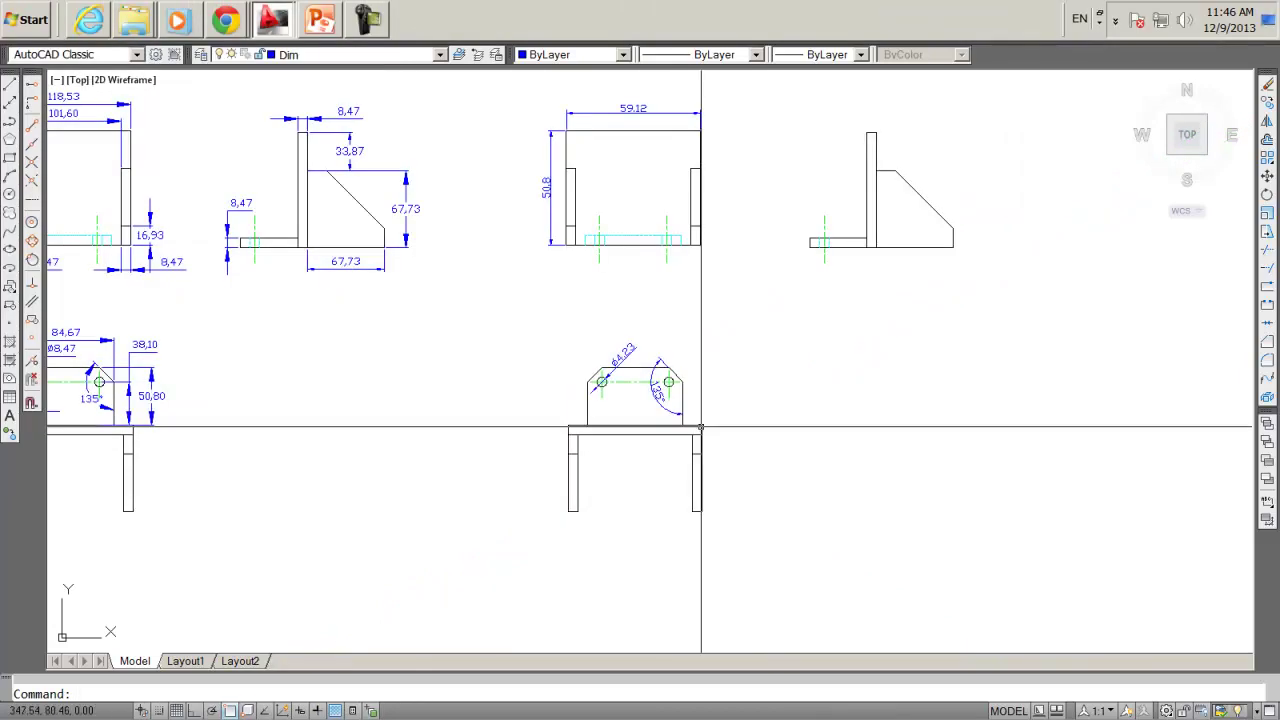
middle_click_drag(721, 285, 810, 378)
key("alt+Tab")
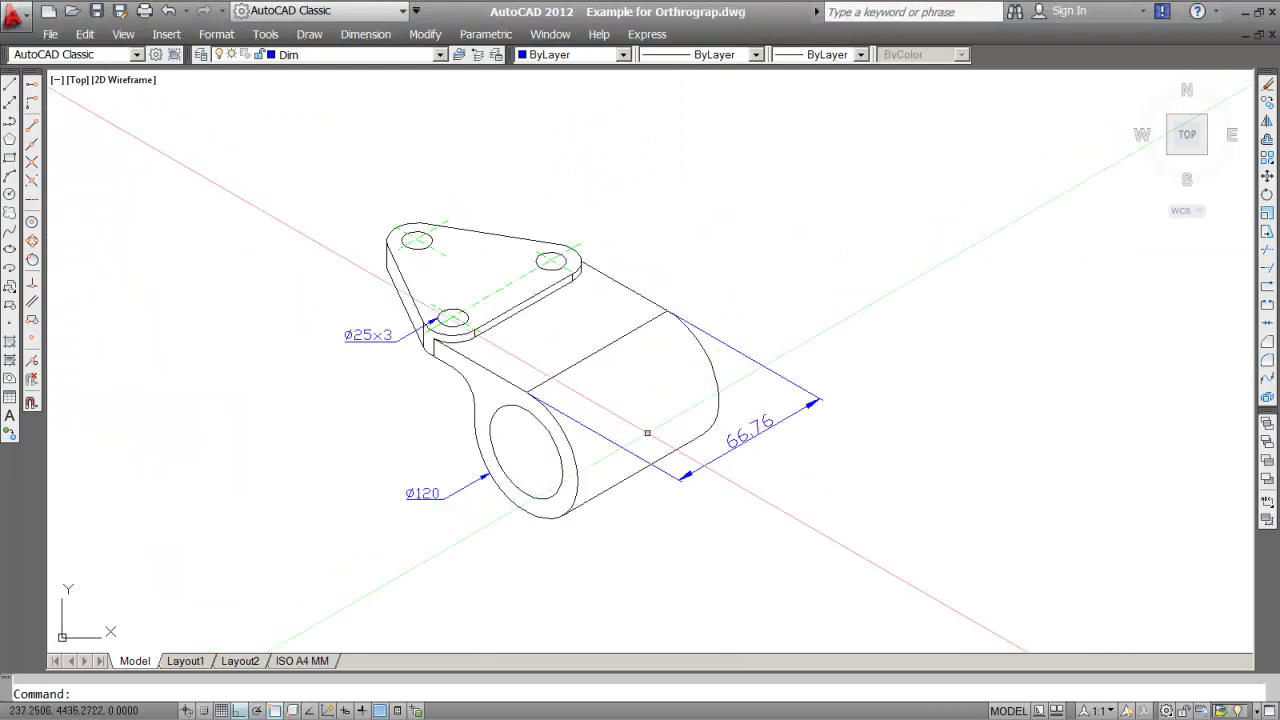